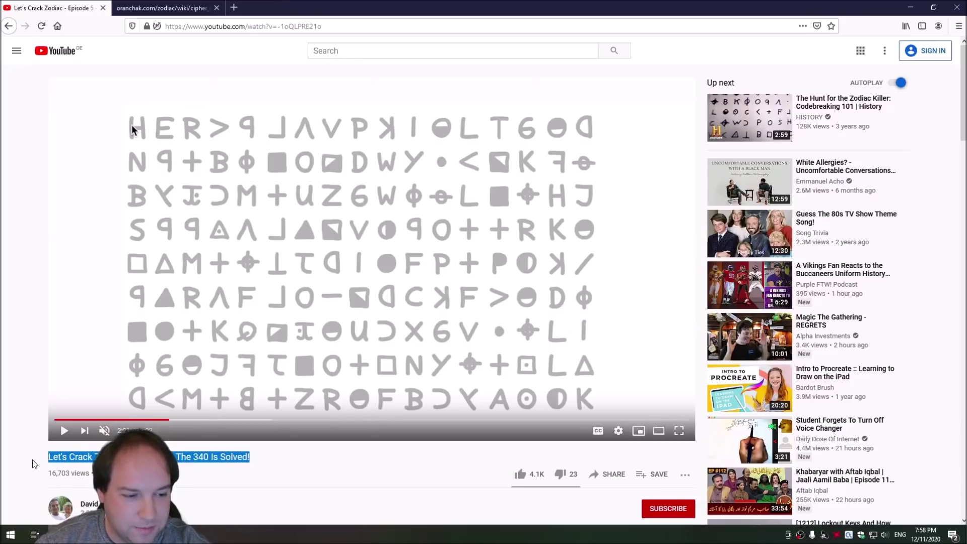
Step the Zodiac 340 solution video forward and pause it on the traced diagonal path
scroll(41, 460, "down", 2)
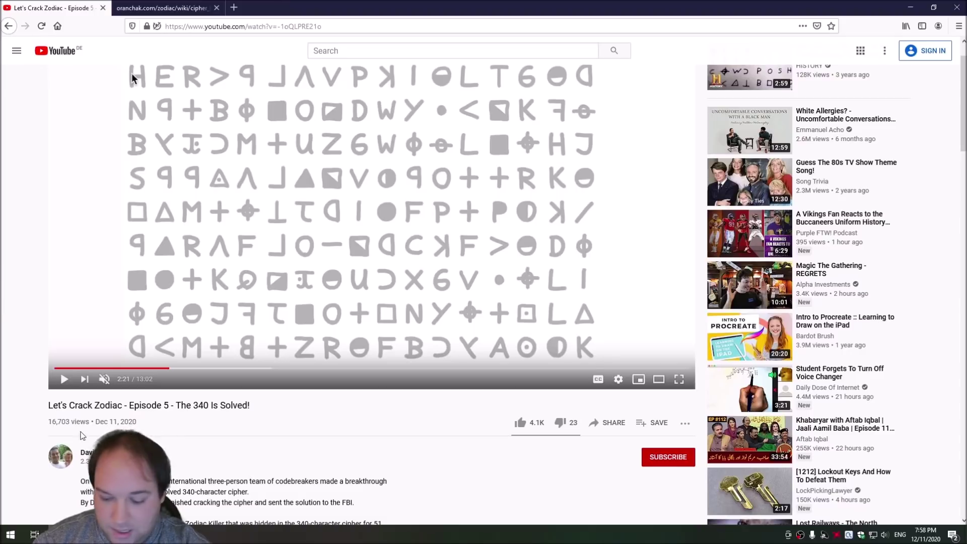
scroll(14, 428, "up", 2)
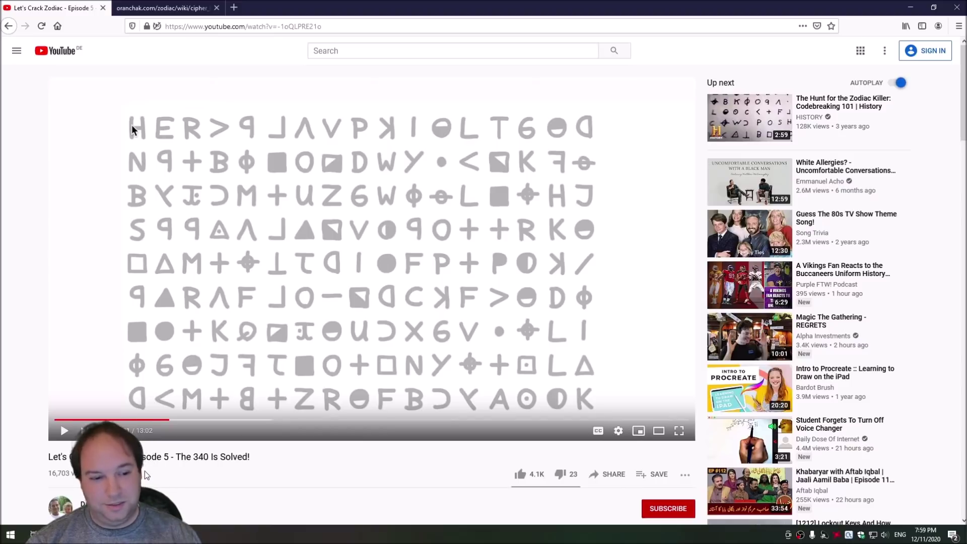
left_click(65, 431)
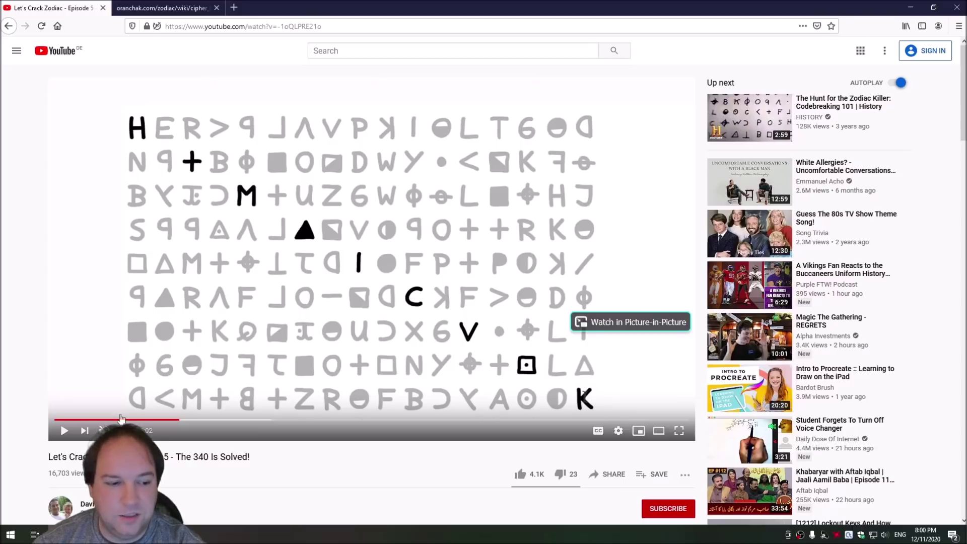
left_click(59, 438)
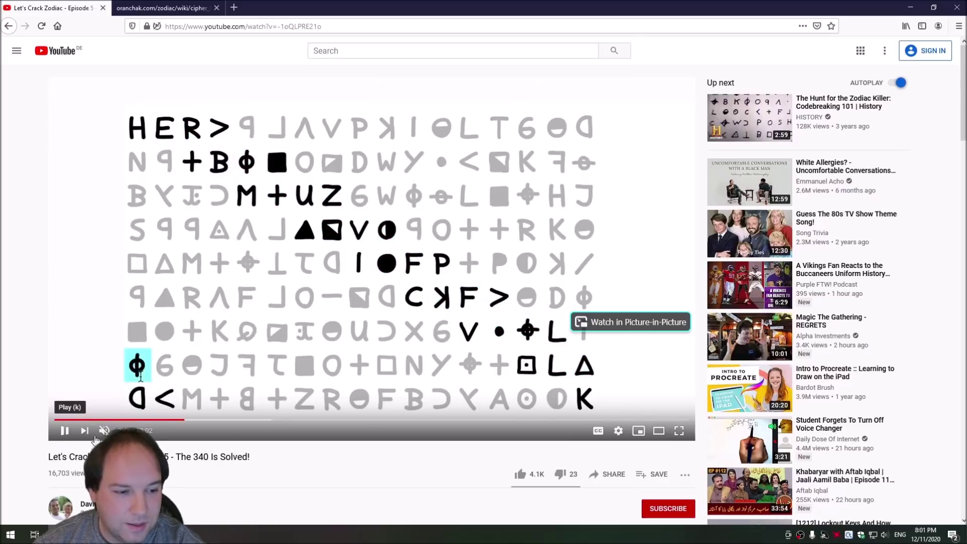
left_click(64, 431)
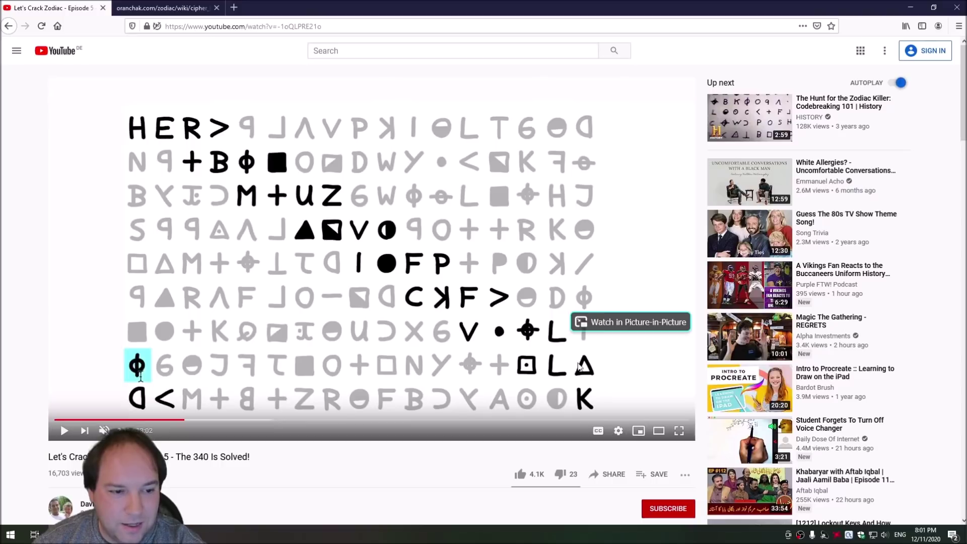
left_click(65, 430)
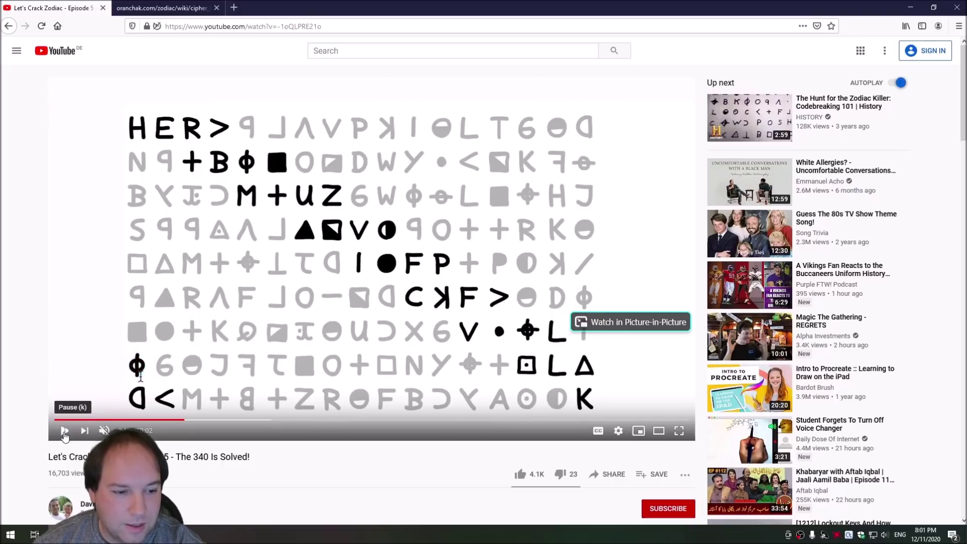
left_click(65, 431)
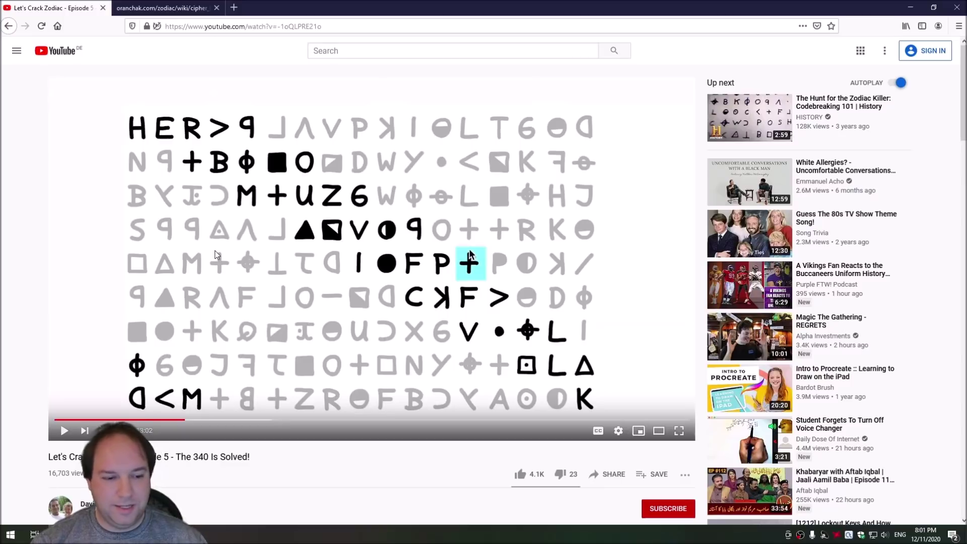
Place the caret at the start of the 340 ciphertext string in Program.cs
mouse_move(216, 255)
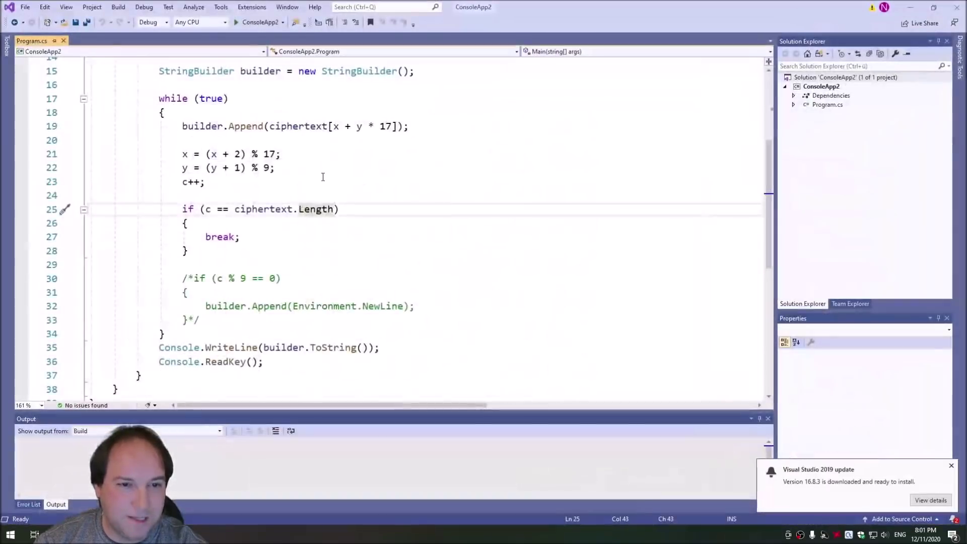
scroll(323, 209, "up", 5)
left_click(278, 210)
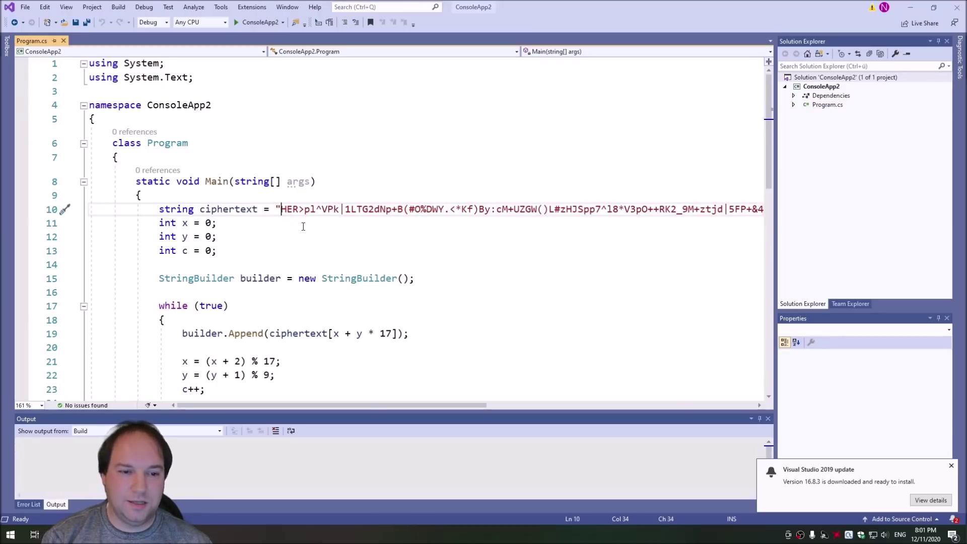
key("shift+End")
key("shift+Left")
key("shift+Left")
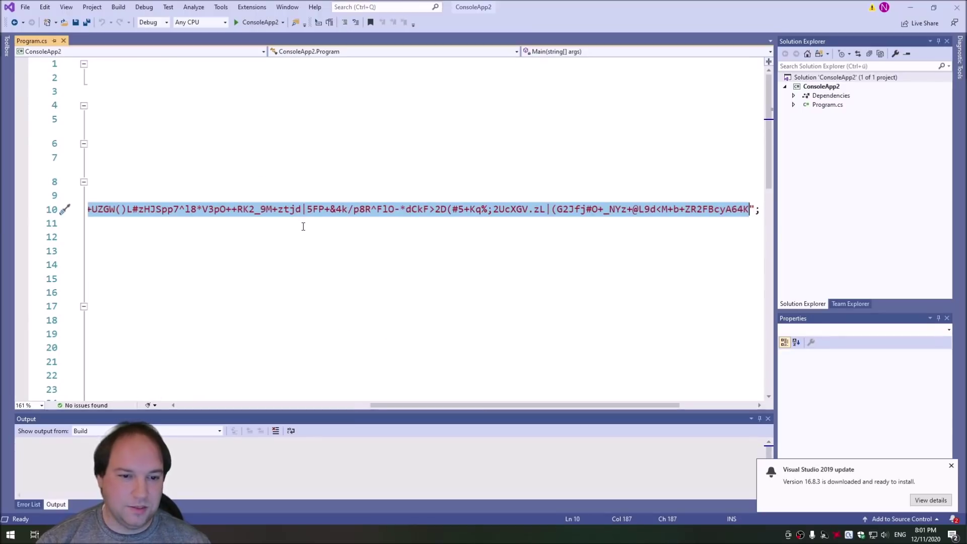
key("alt+Tab")
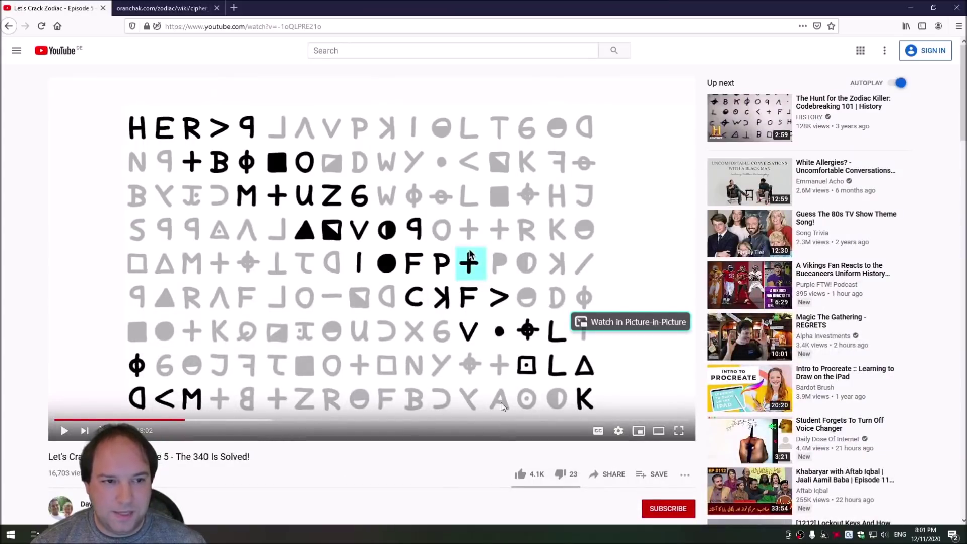
left_click(140, 10)
left_click(9, 26)
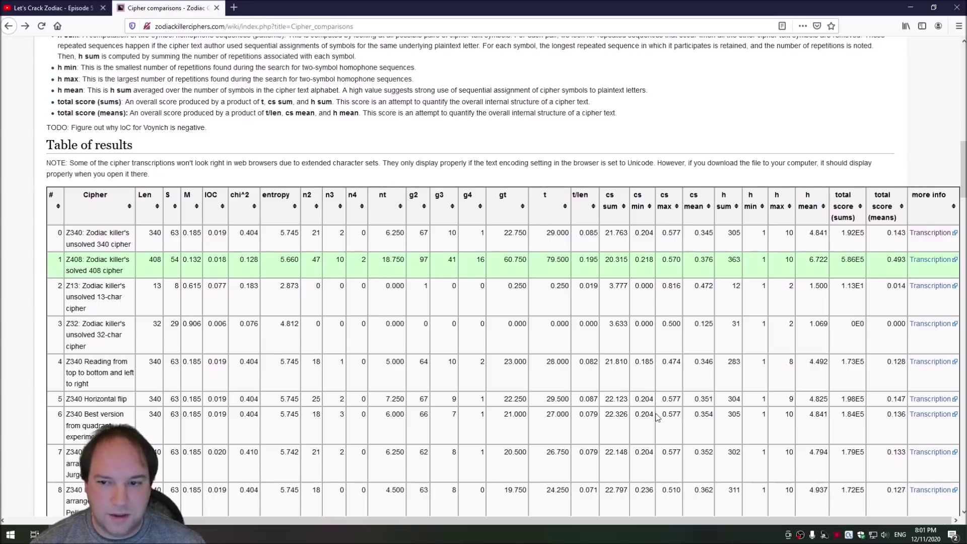
left_click(929, 232)
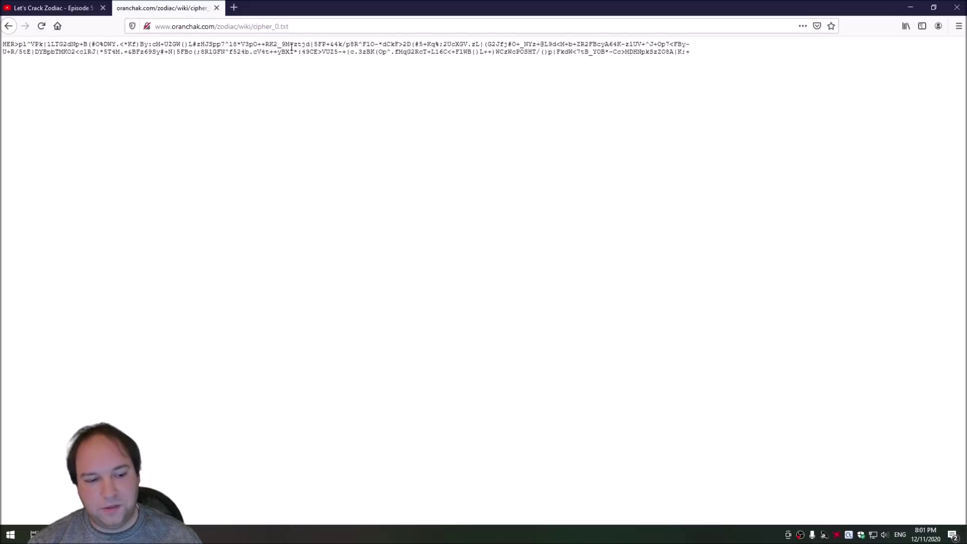
left_click(910, 7)
key("alt+Tab")
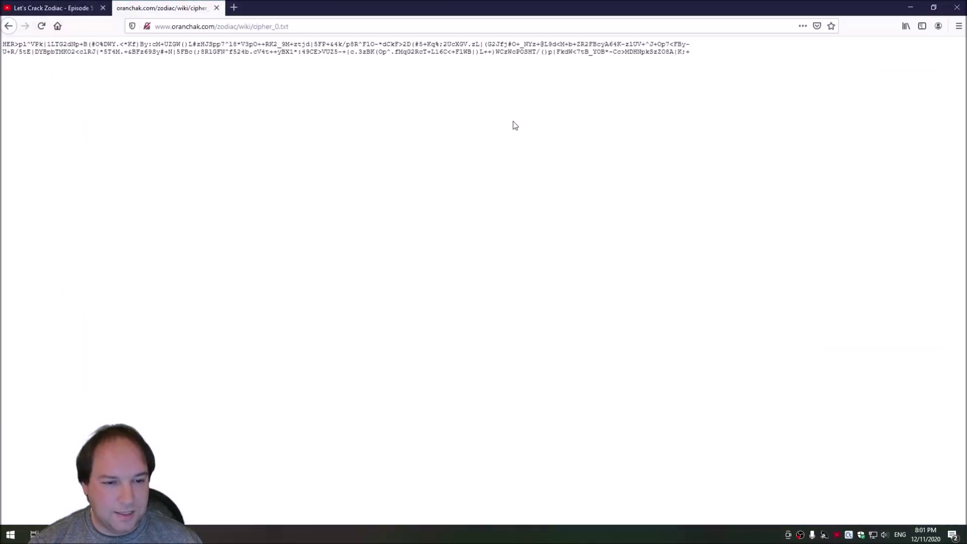
left_click(2, 5)
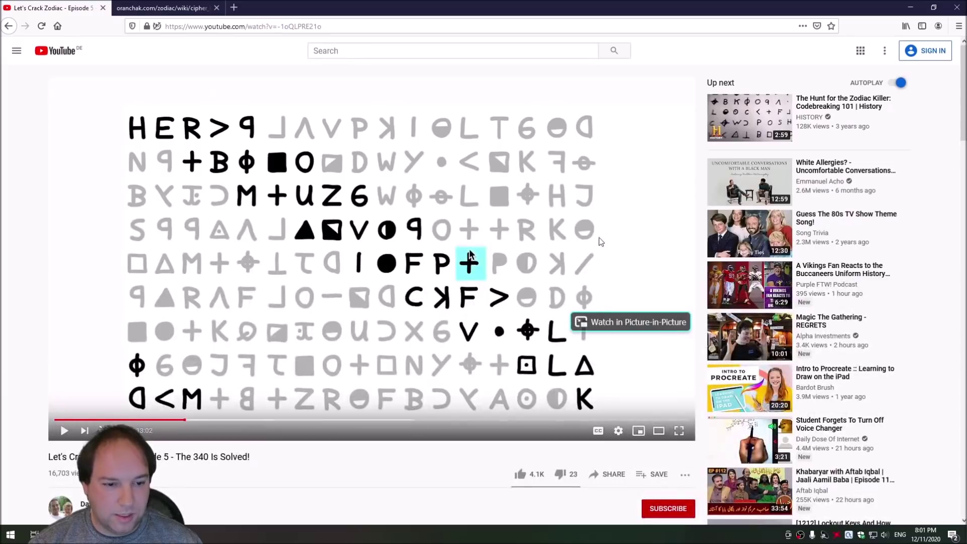
key("alt+Tab")
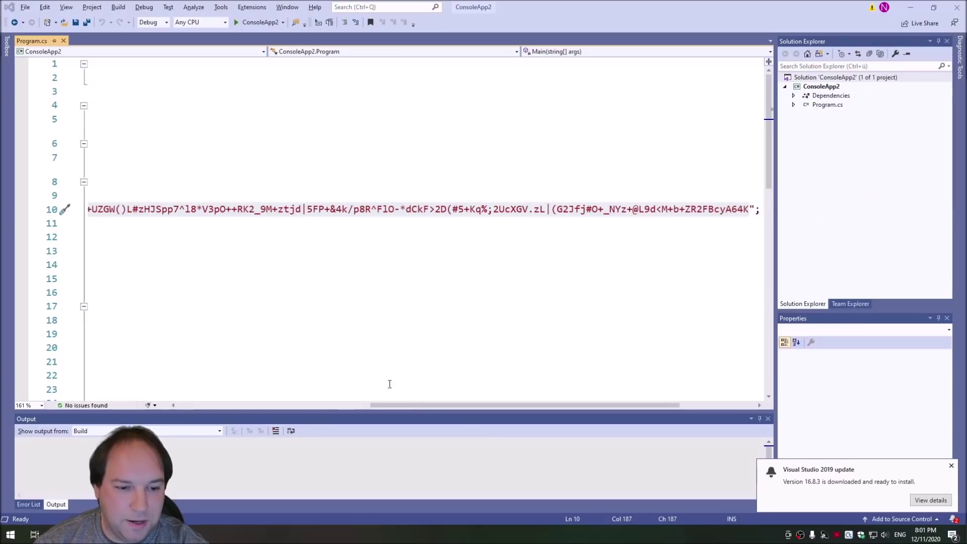
mouse_move(466, 405)
left_mouse_down()
mouse_move(497, 403)
mouse_move(189, 406)
left_mouse_up()
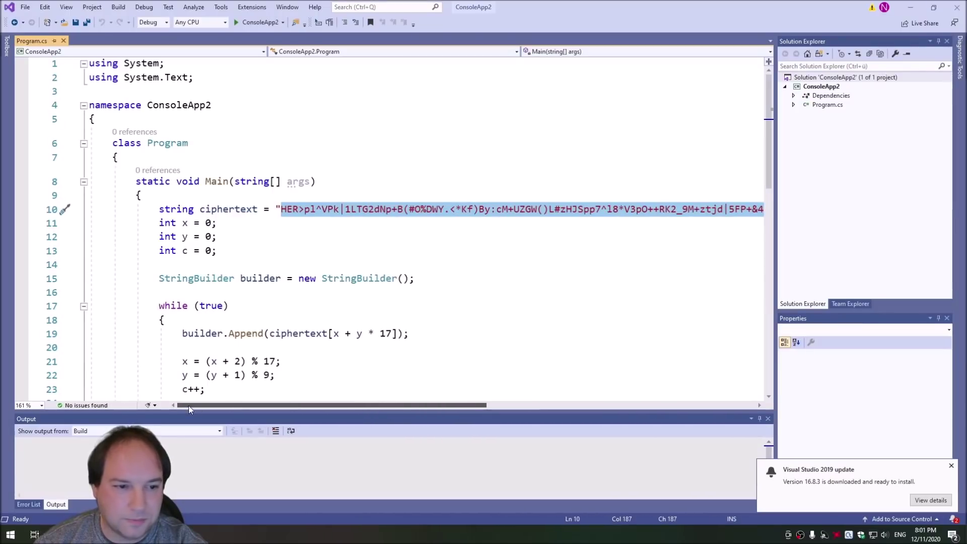
scroll(216, 252, "down", 3)
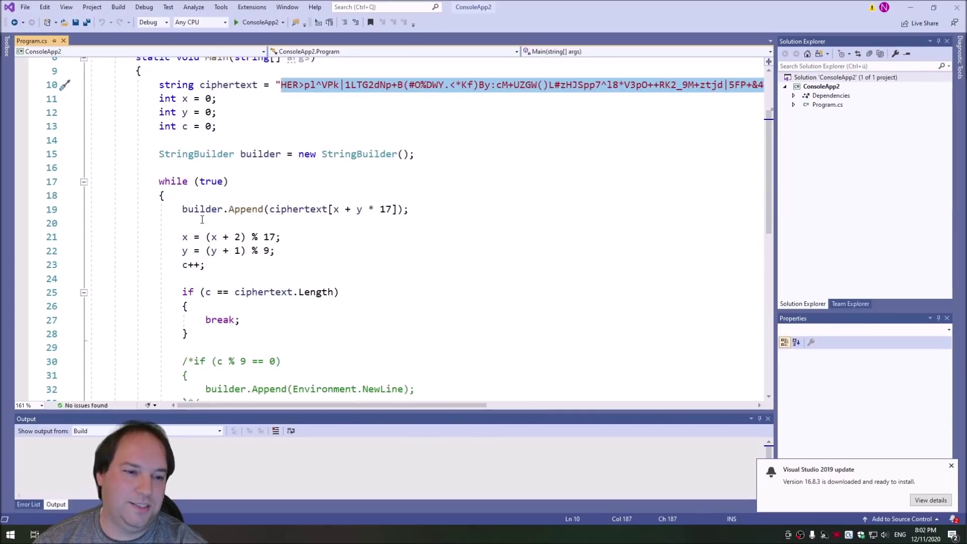
mouse_move(154, 99)
left_mouse_down()
mouse_move(236, 124)
mouse_move(236, 115)
left_mouse_up()
double_click(167, 127)
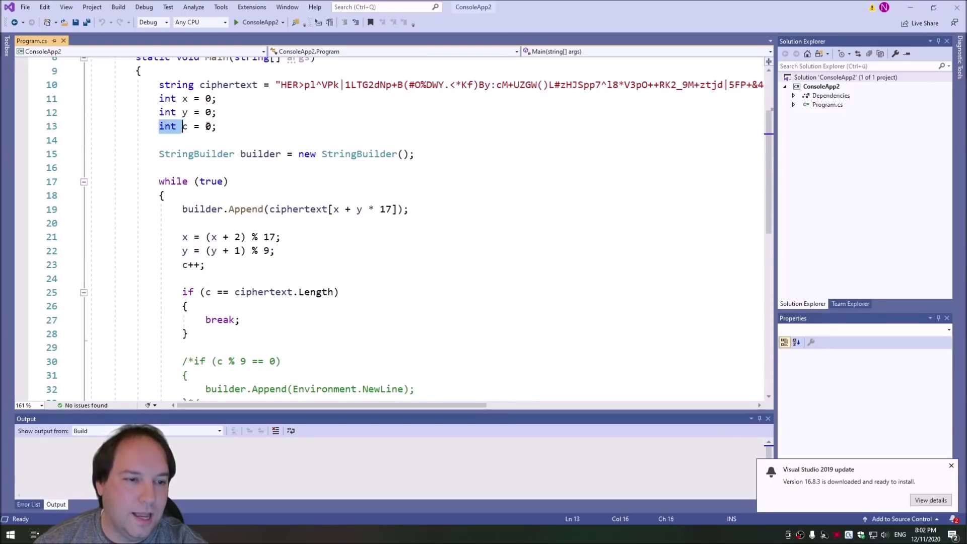
left_click(240, 142)
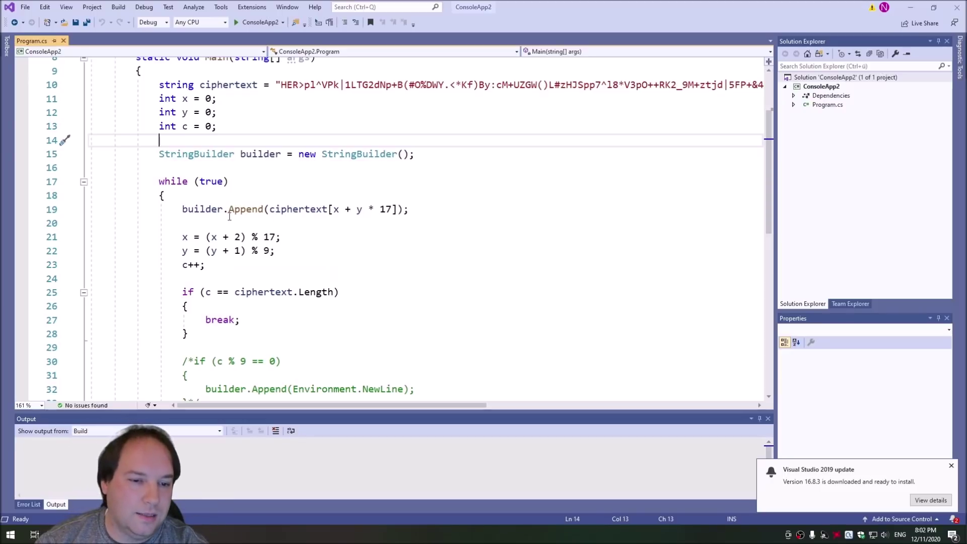
left_click(335, 210)
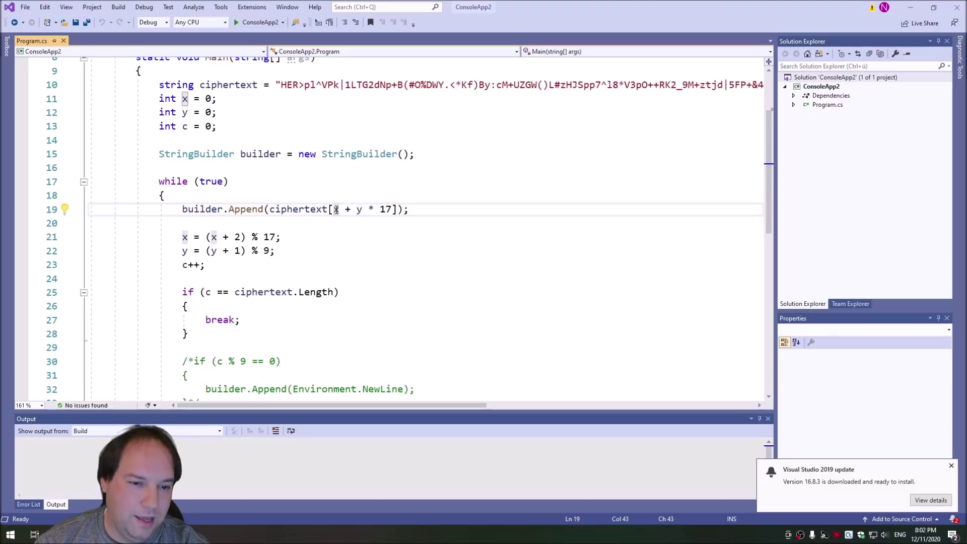
mouse_move(345, 210)
left_mouse_down()
mouse_move(386, 209)
mouse_move(335, 209)
mouse_move(398, 210)
left_mouse_up()
left_click(384, 209)
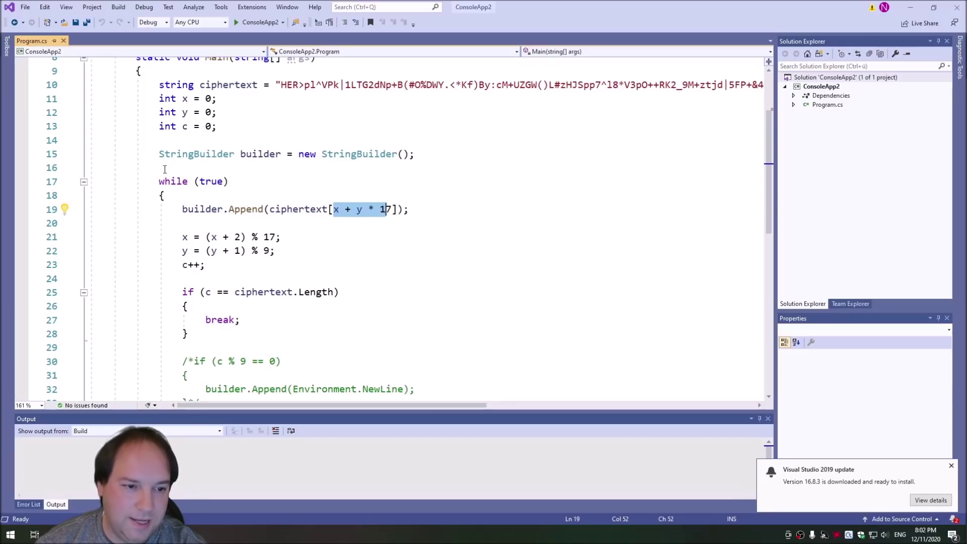
left_click_drag(183, 237, 274, 237)
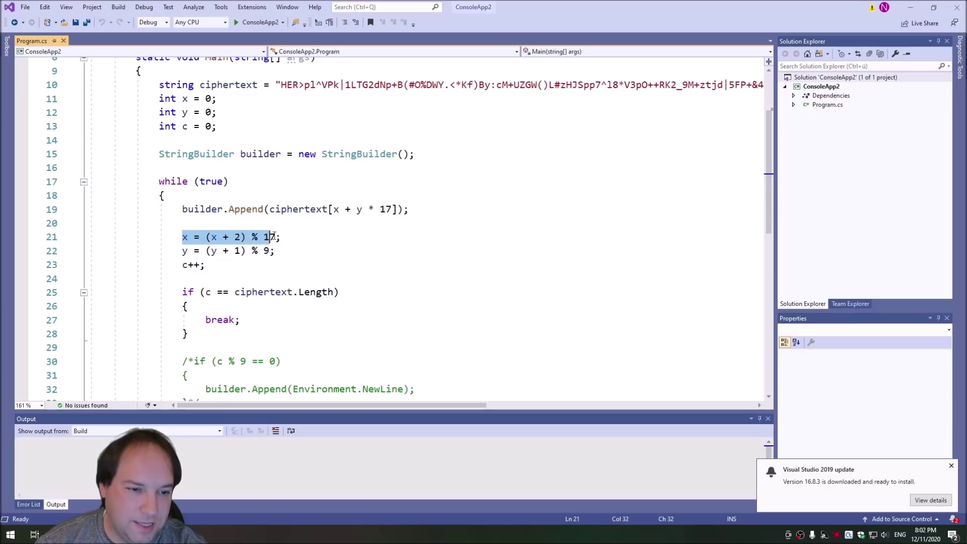
left_click(218, 238)
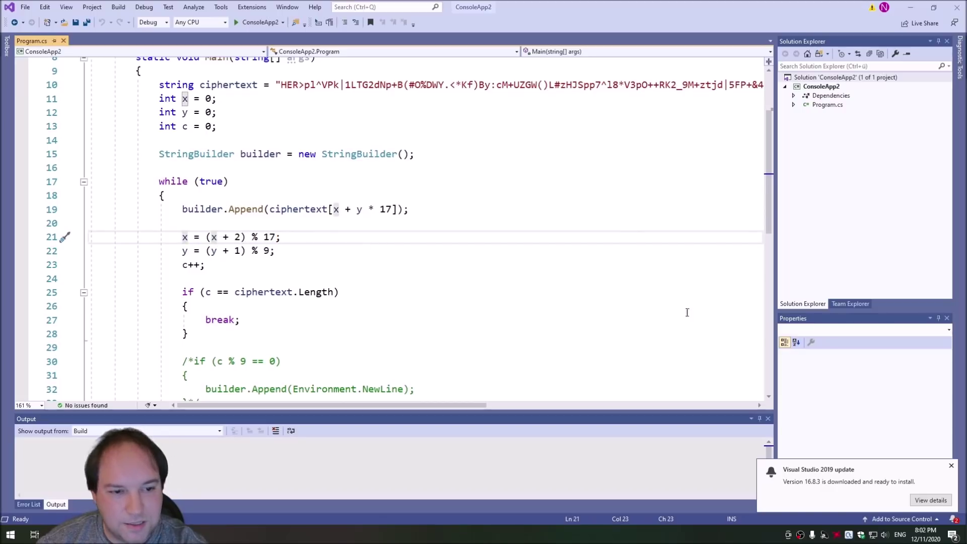
left_click_drag(184, 251, 263, 249)
left_click(217, 250)
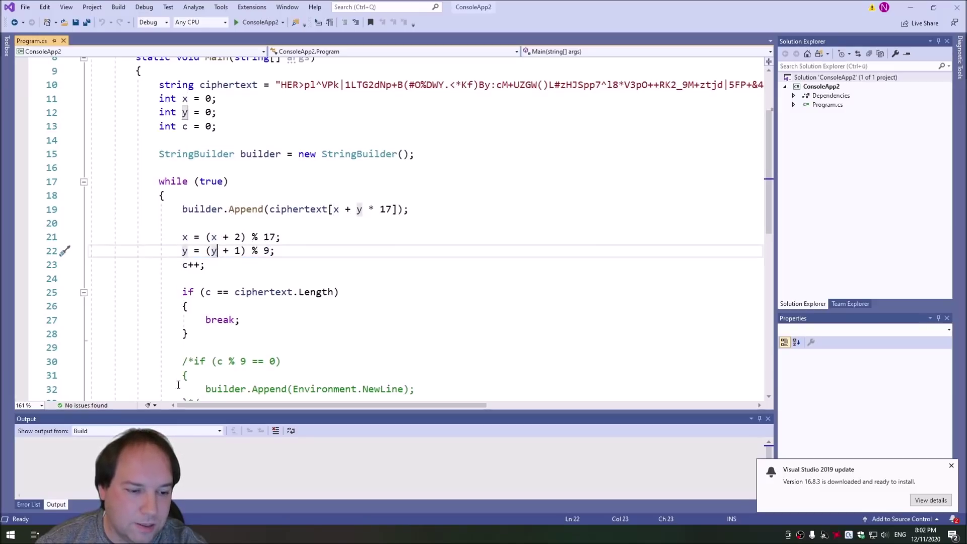
key("alt+Tab")
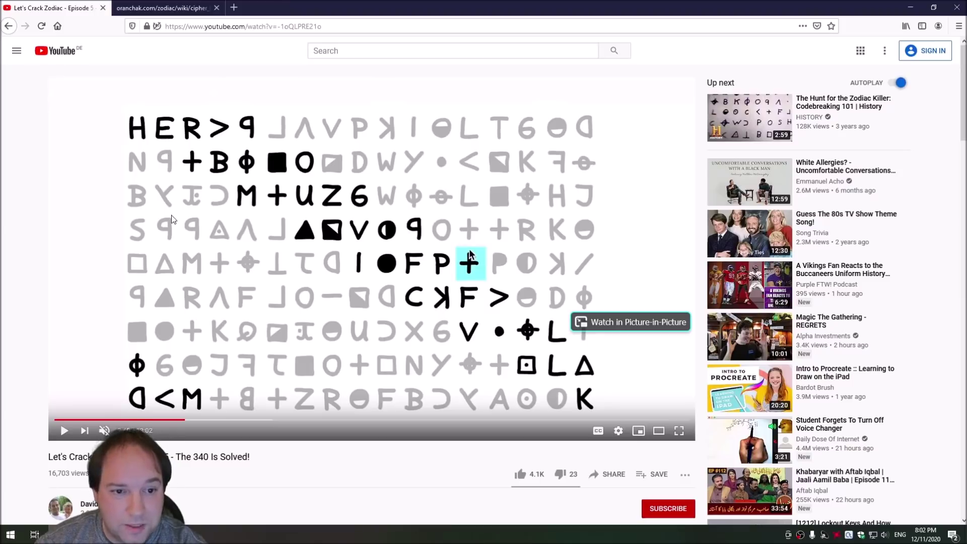
key("alt+Tab")
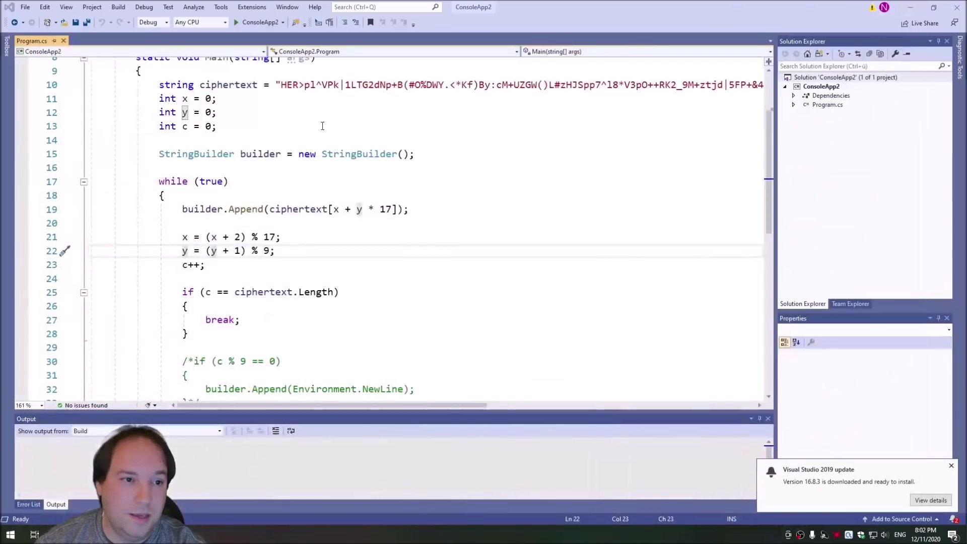
Copy the transposed ciphertext from the console output, then close the console window
left_click(270, 140)
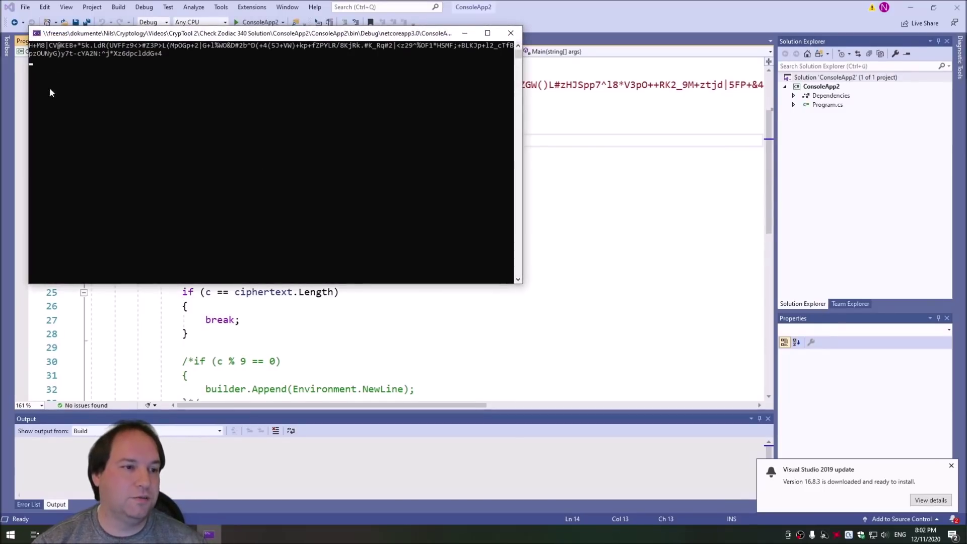
mouse_move(32, 43)
left_mouse_down()
mouse_move(167, 71)
mouse_move(160, 54)
left_mouse_up()
right_click(168, 38)
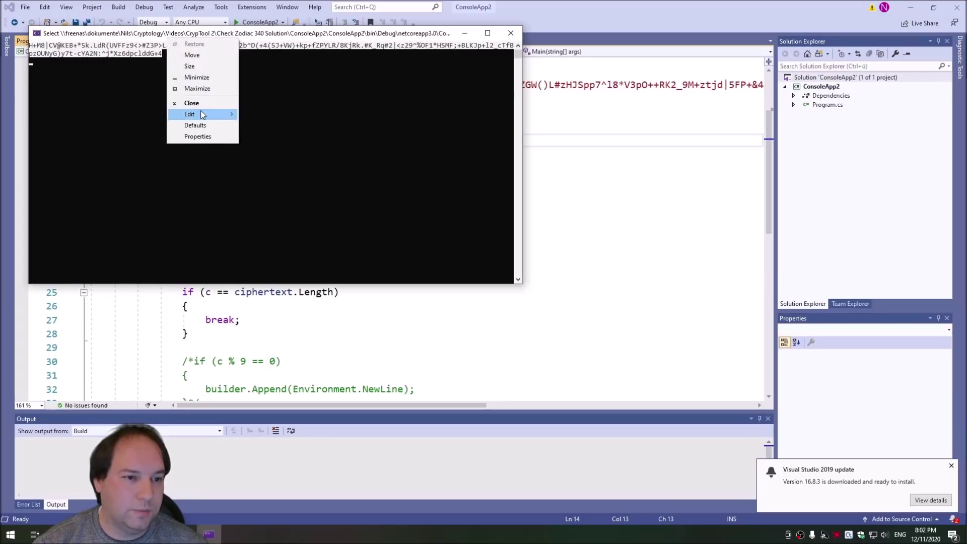
mouse_move(201, 113)
left_click(275, 128)
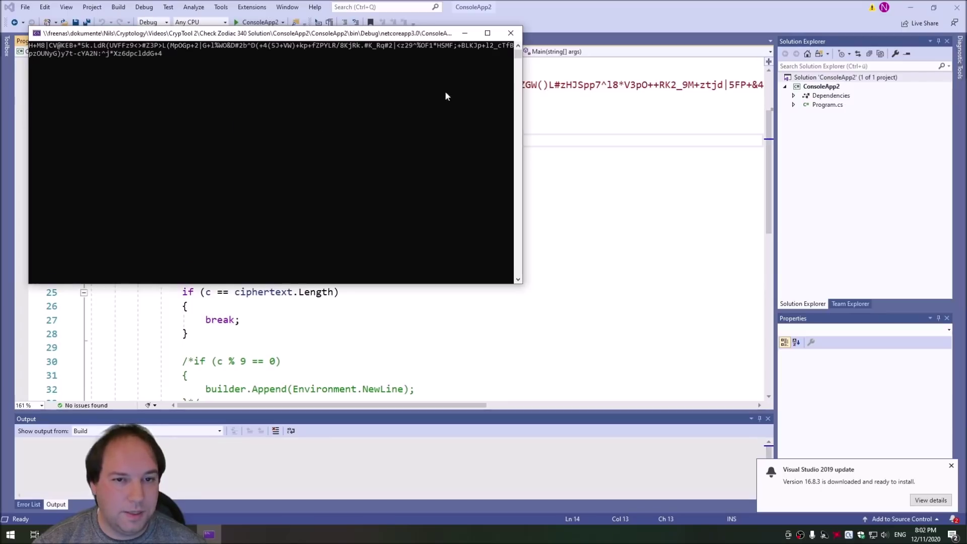
left_click(509, 34)
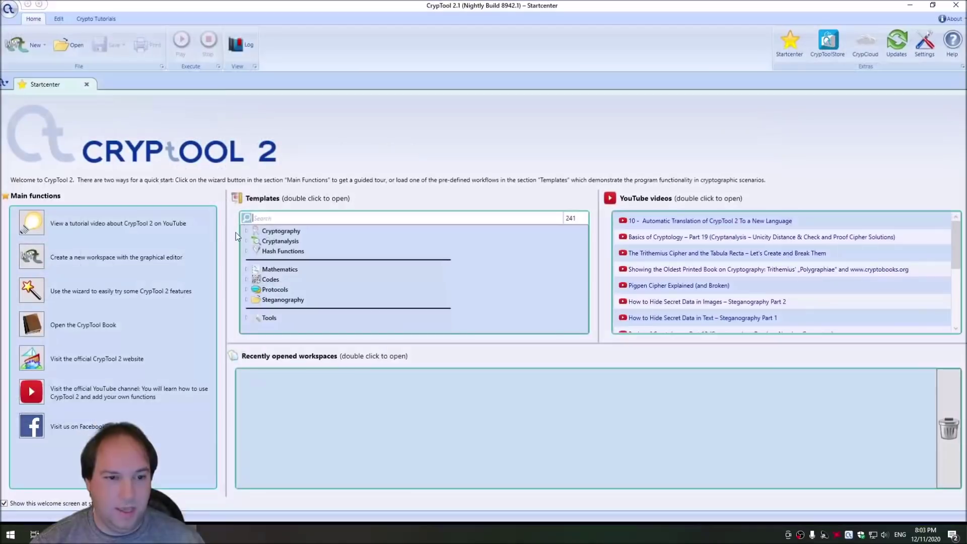
Search templates for 'homop' and open the Homophonic Substitution Analysis template
left_click(278, 219)
type("homop")
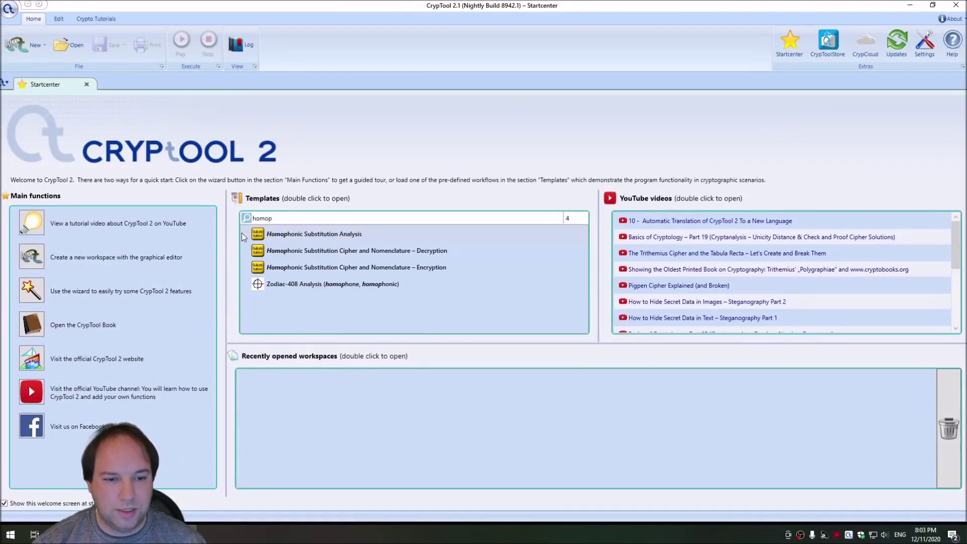
mouse_move(300, 250)
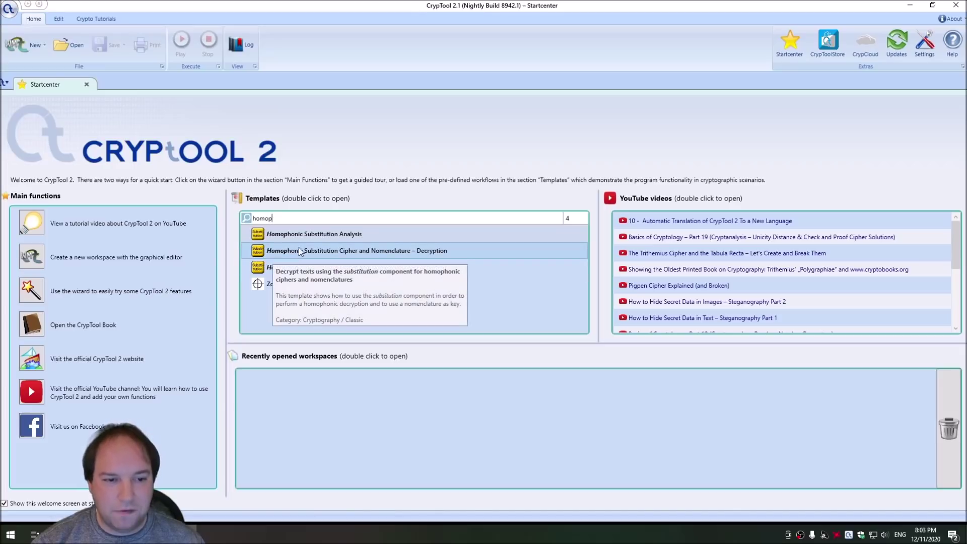
mouse_move(328, 240)
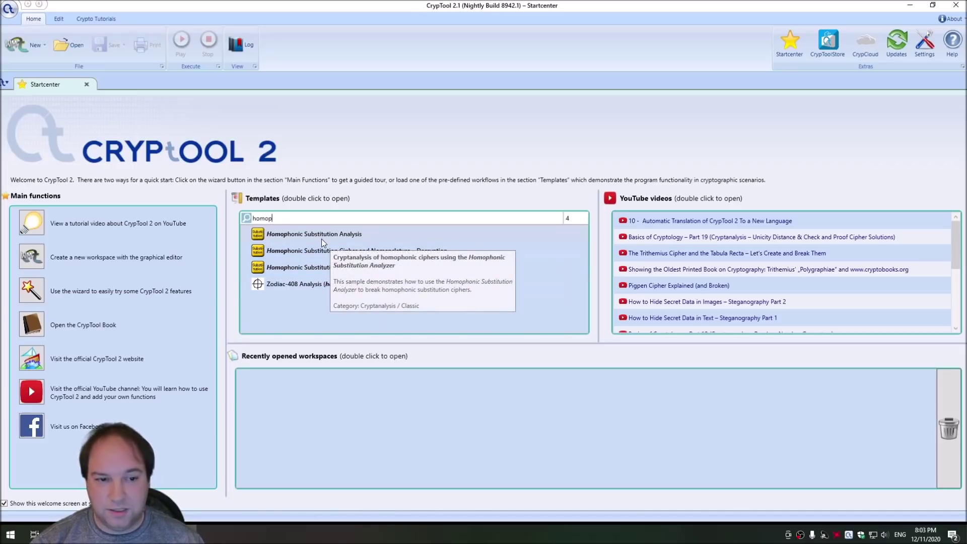
left_click(306, 235)
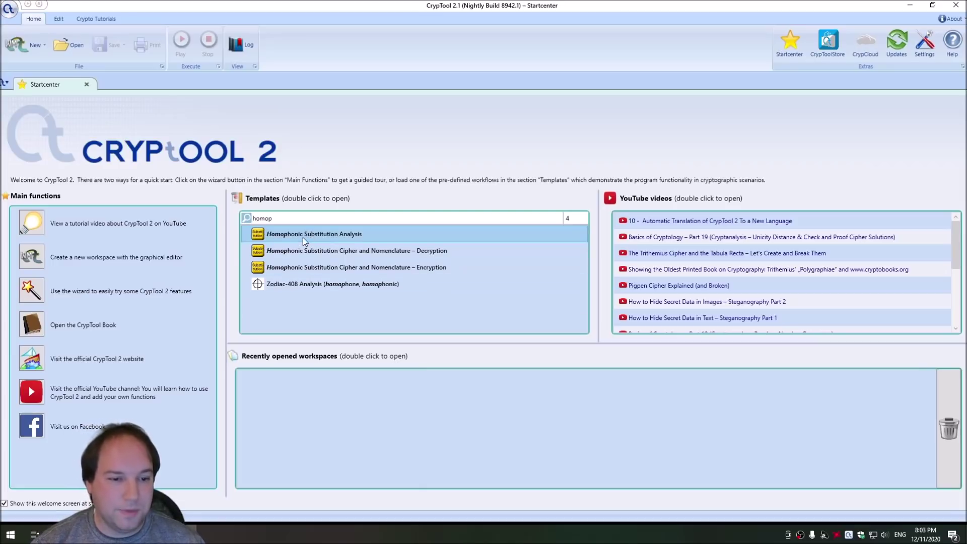
double_click(304, 237)
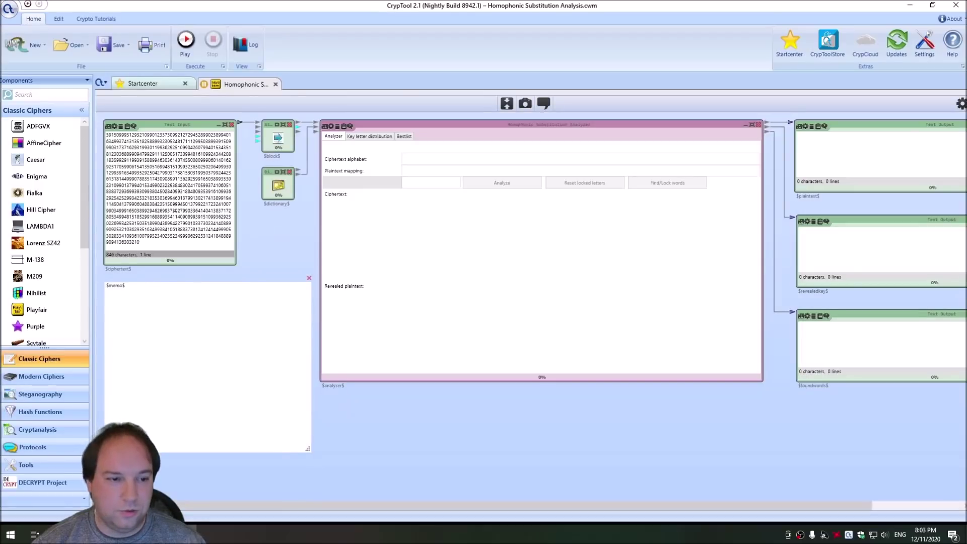
Paste the Zodiac ciphertext into Text Input and wire it directly to the analyzer, removing the block component
triple_click(221, 242)
key("ctrl+v")
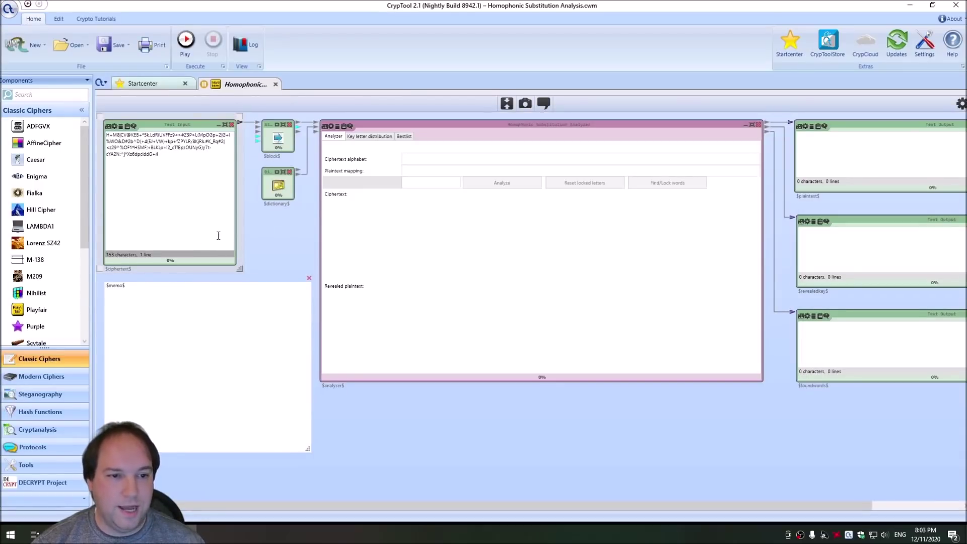
left_click(290, 125)
mouse_move(240, 122)
left_mouse_down()
mouse_move(282, 151)
mouse_move(313, 124)
left_mouse_up()
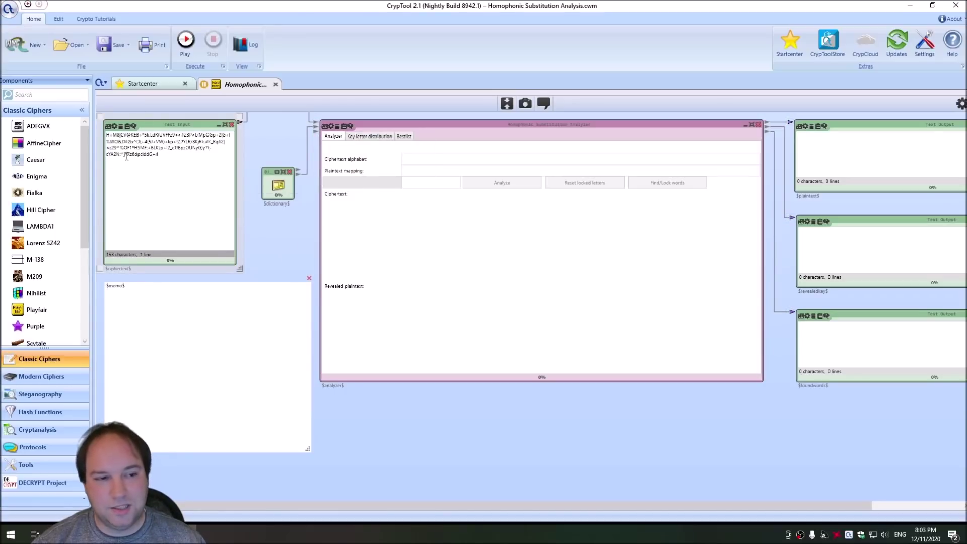
key("ctrl+a")
left_click(181, 172)
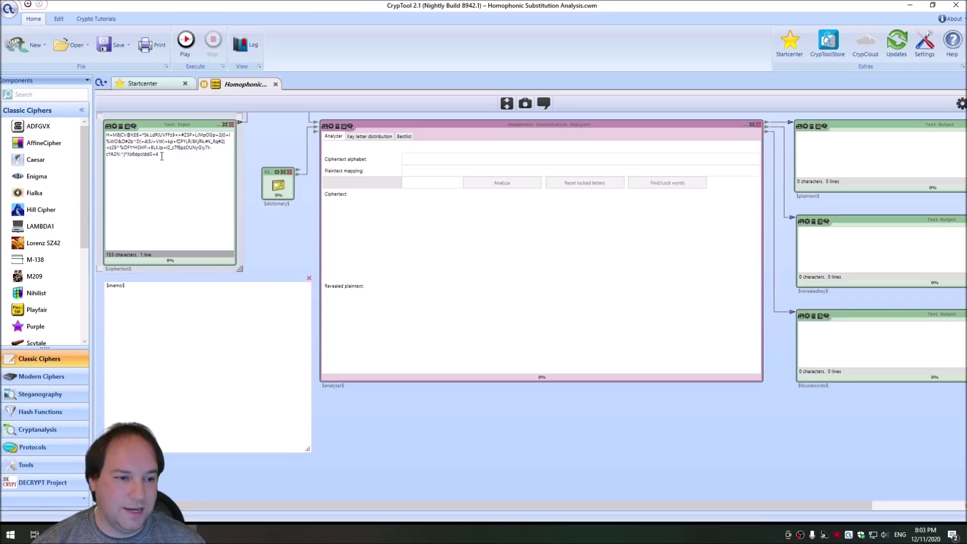
Set the analyzer's ciphertext format to Single letters, maximize it, and start the workflow
left_click(556, 132)
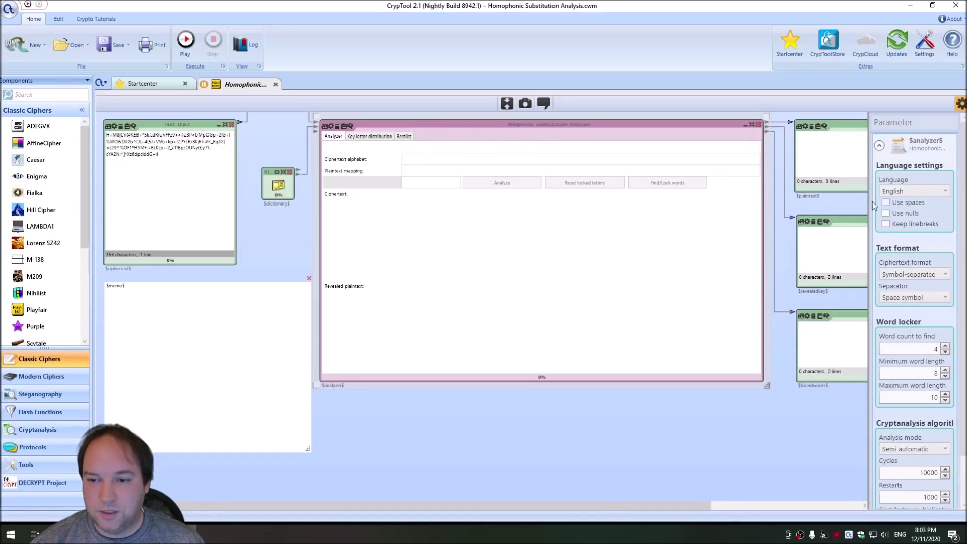
left_click(916, 273)
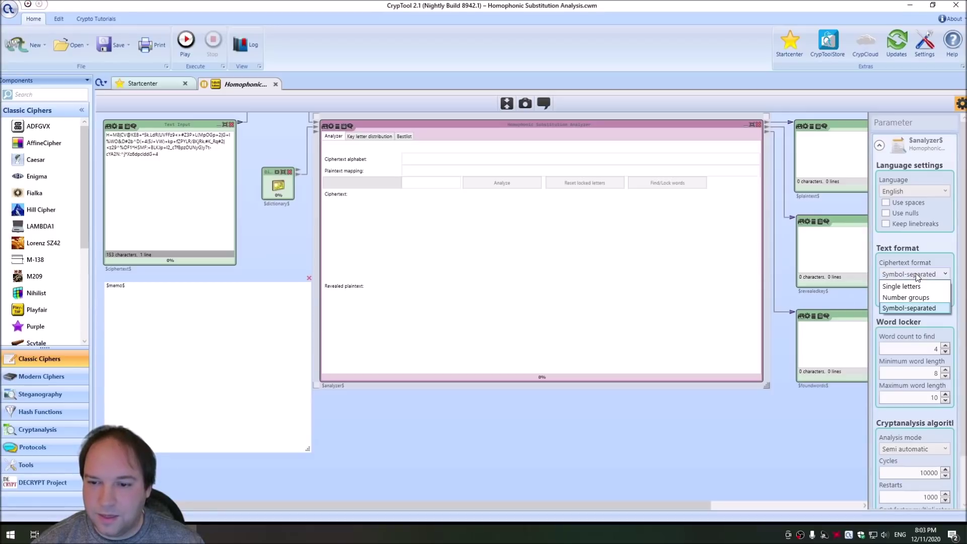
left_click(907, 286)
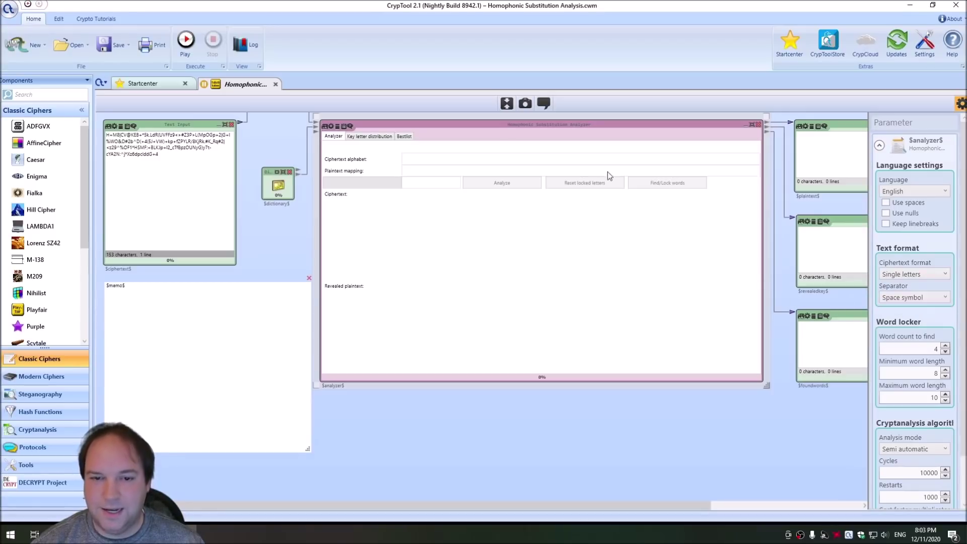
double_click(527, 127)
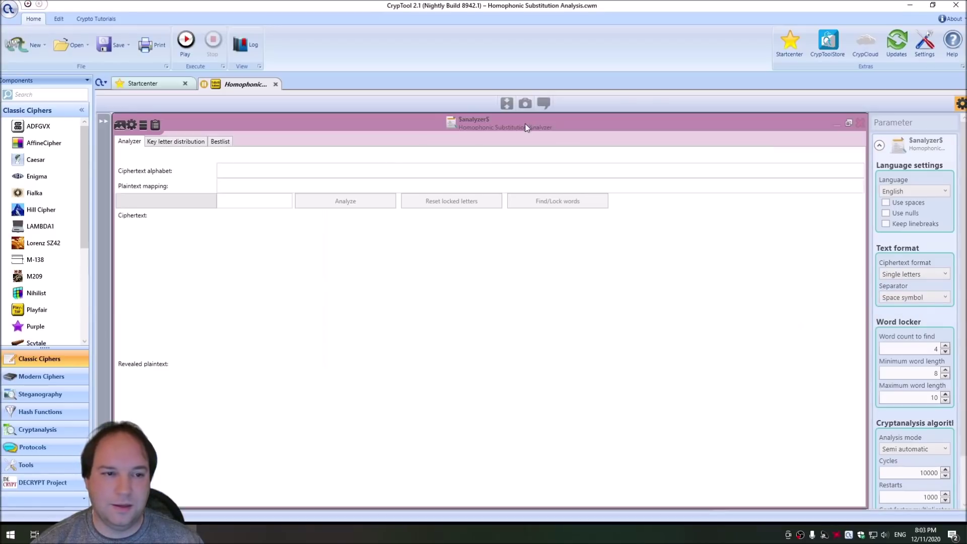
left_click(186, 43)
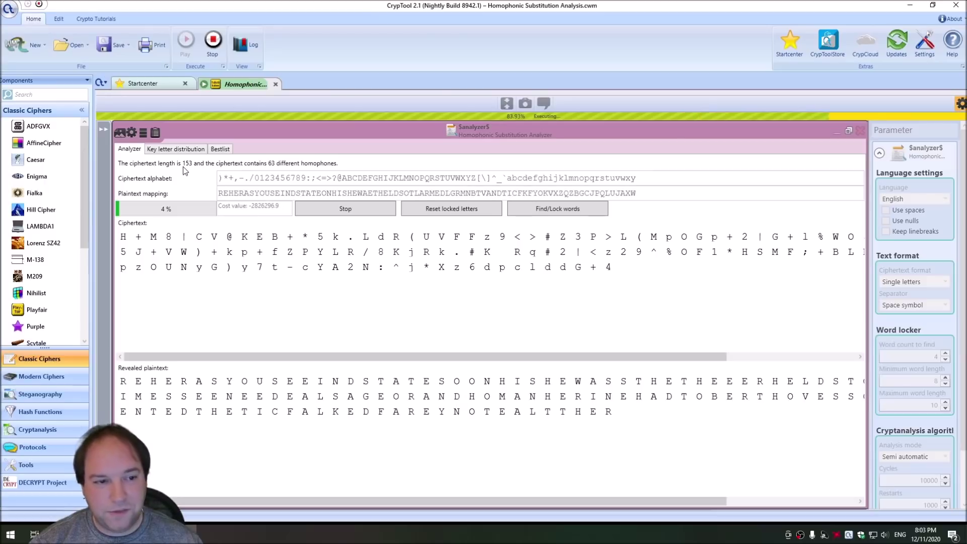
Stop the analysis at 4% once an English-like candidate plaintext appears
left_click(325, 209)
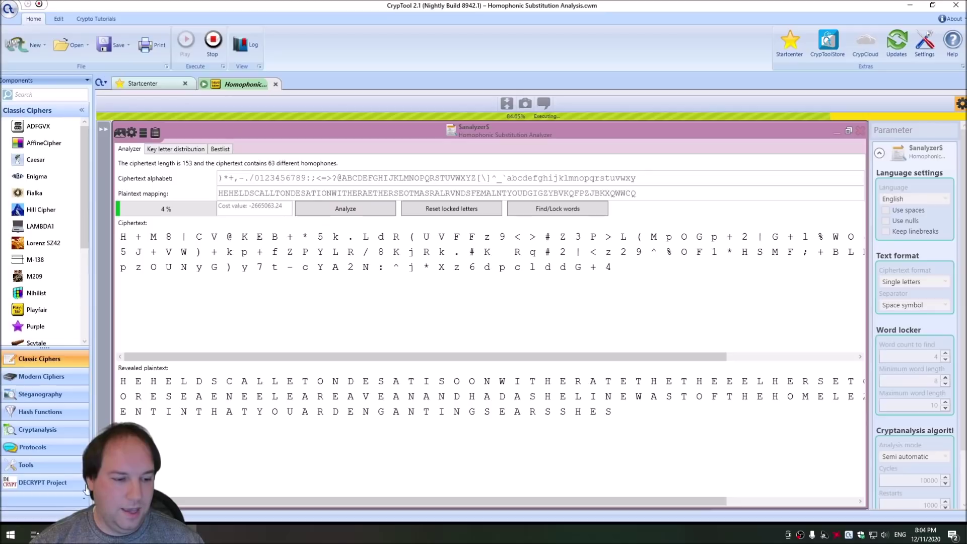
On YouTube, scroll to the description and select the first four lines of the published 340 message
key("alt+Tab")
scroll(151, 403, "down", 5)
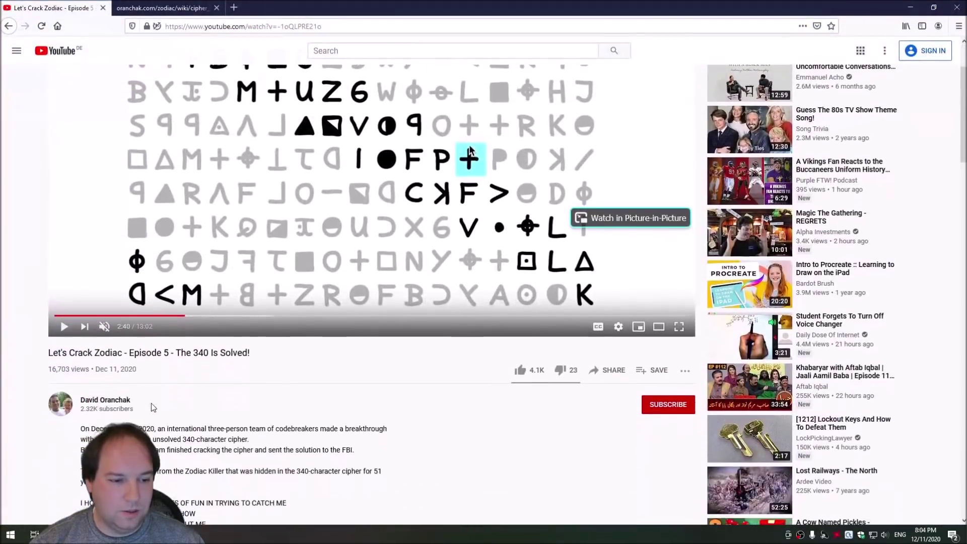
scroll(160, 401, "down", 2)
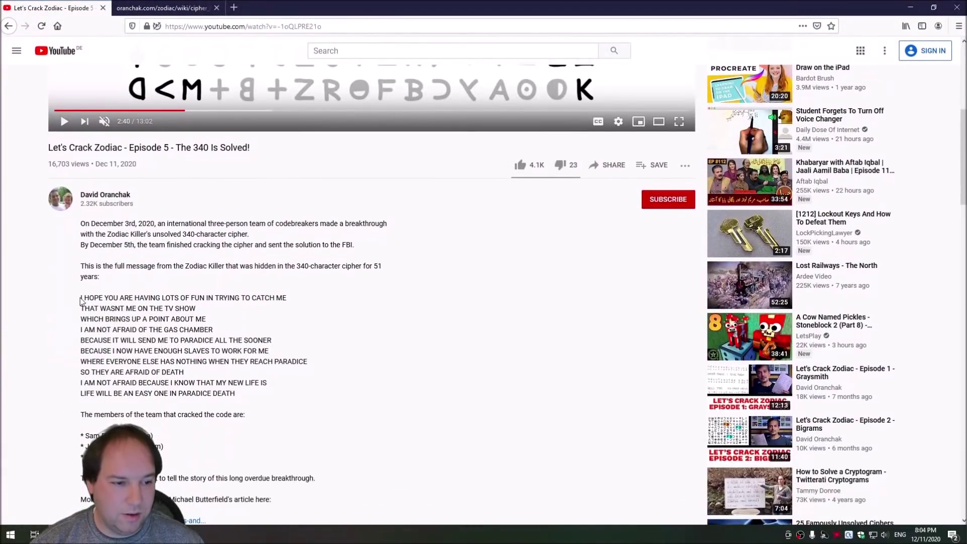
left_click_drag(81, 298, 260, 298)
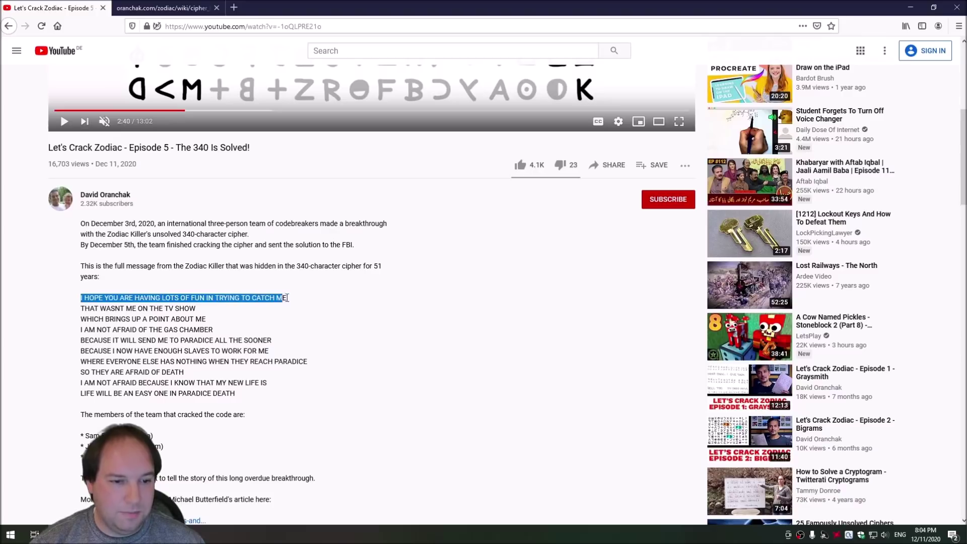
left_click_drag(286, 298, 288, 297)
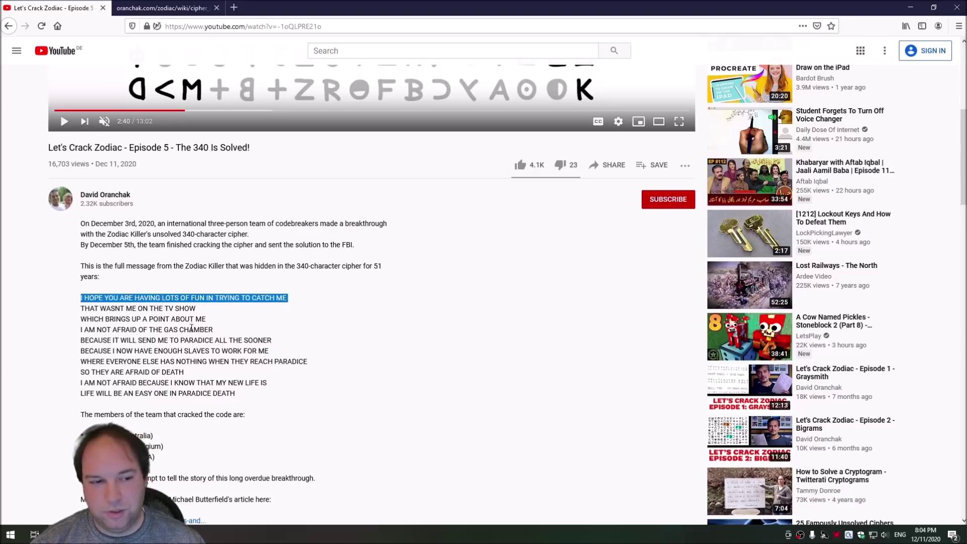
left_click_drag(81, 298, 292, 304)
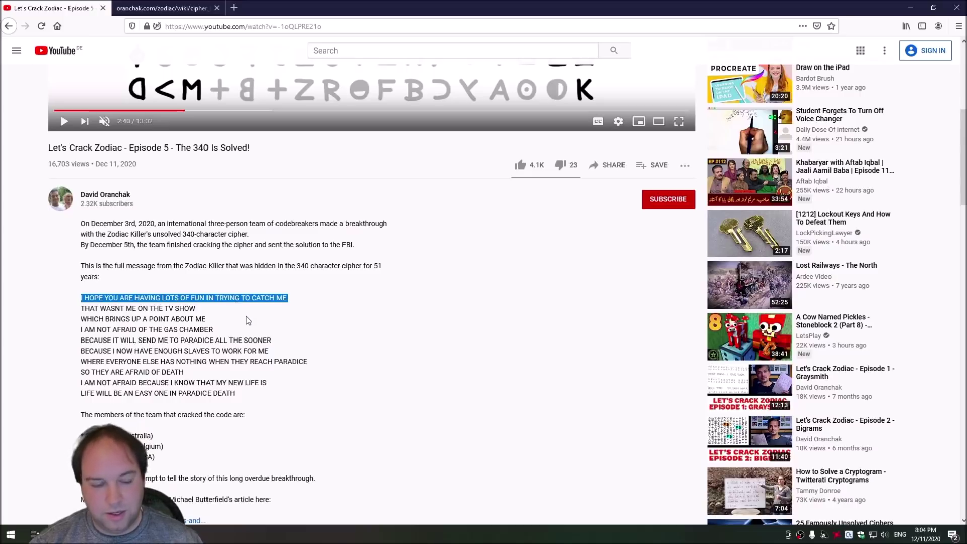
left_click_drag(81, 308, 220, 333)
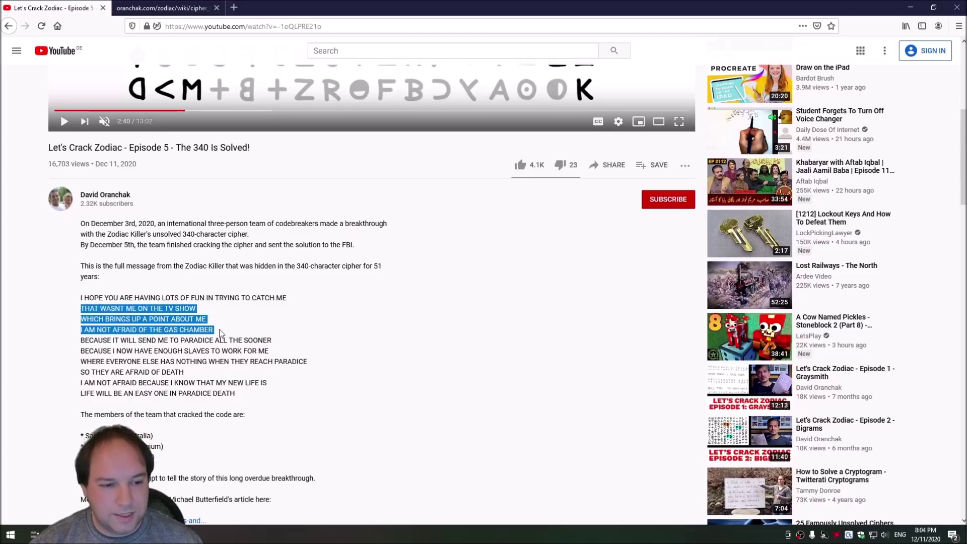
key("alt+Tab")
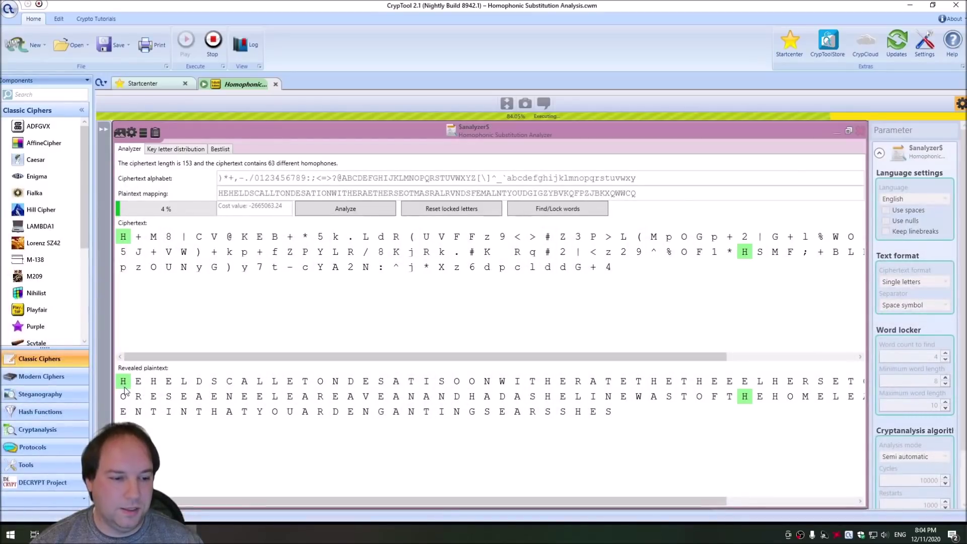
Change the opening plaintext letters to read IHOP, enlarging the analyzer with F11
key("alt+Tab")
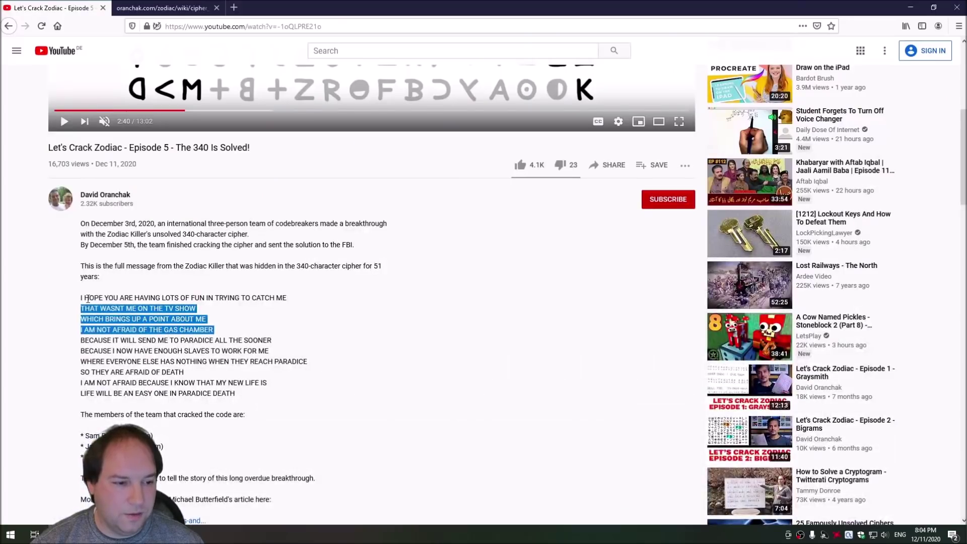
key("alt+Tab")
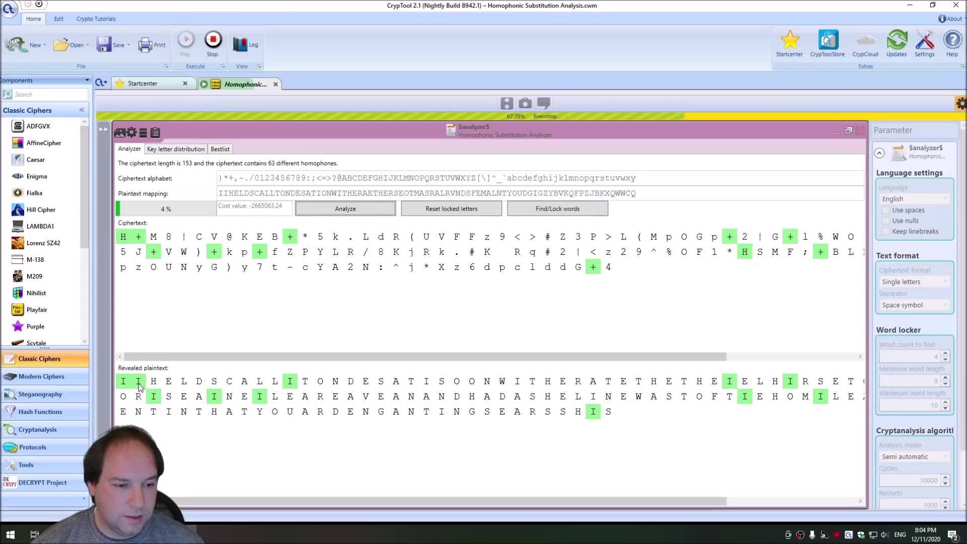
key("h")
key("n")
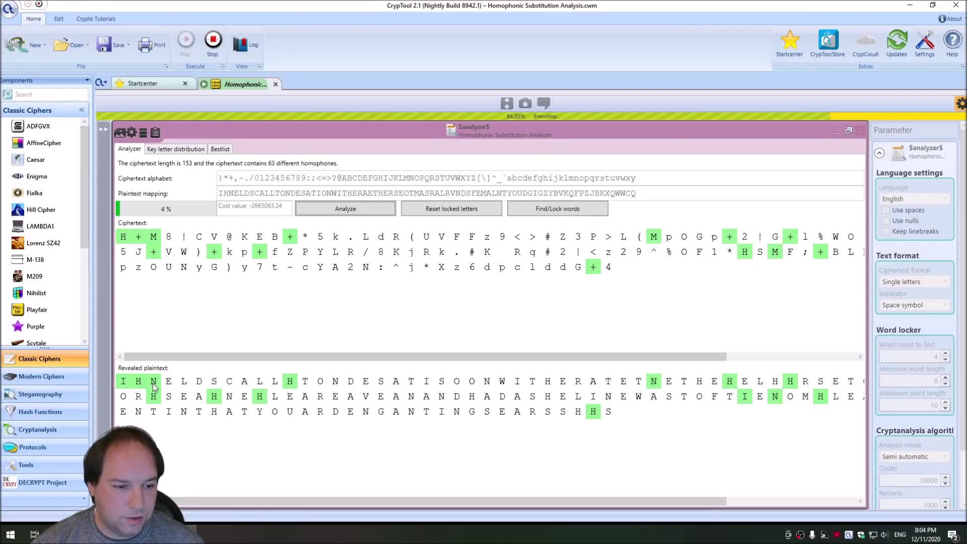
key("o")
key("l")
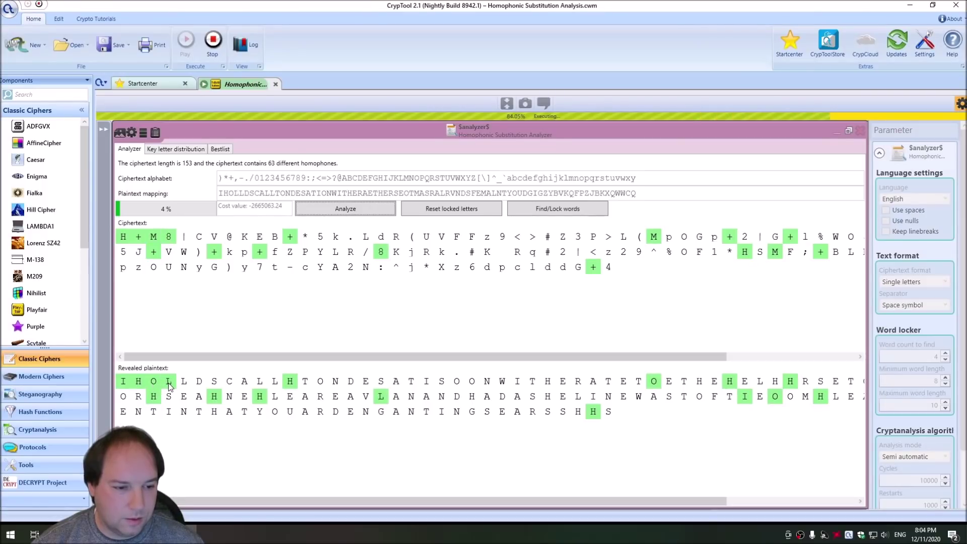
key("p")
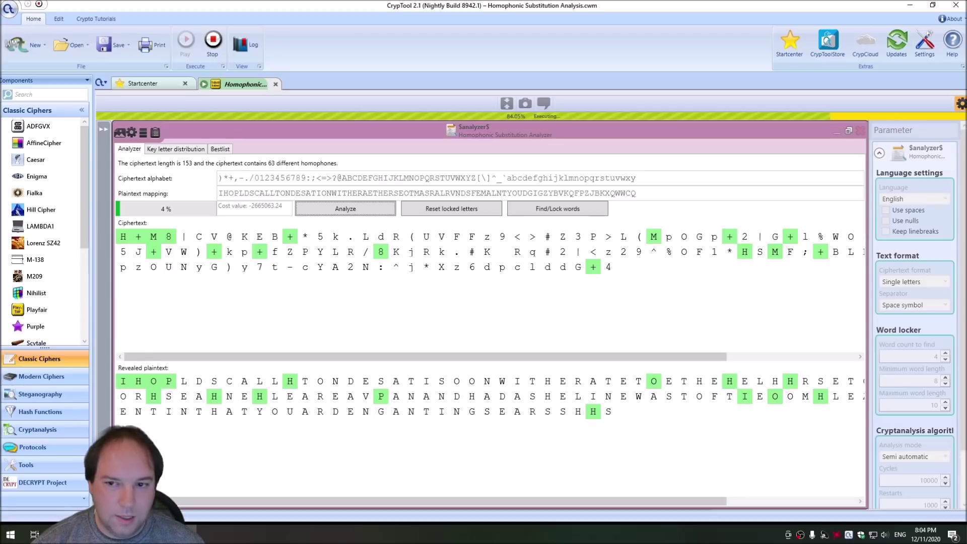
key("F11")
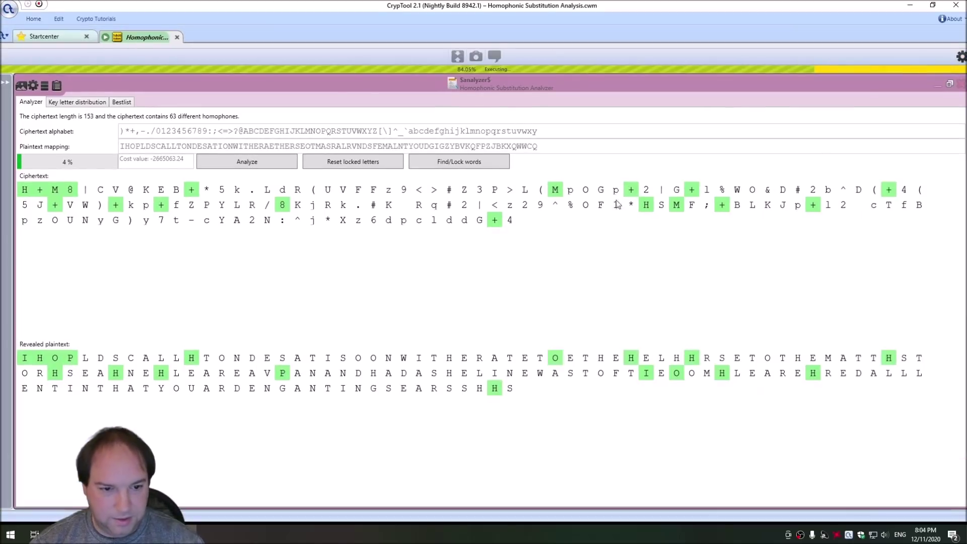
Cycle the next letters to E, Y and O and lock the O, so the text opens IHOPEYO
key("s")
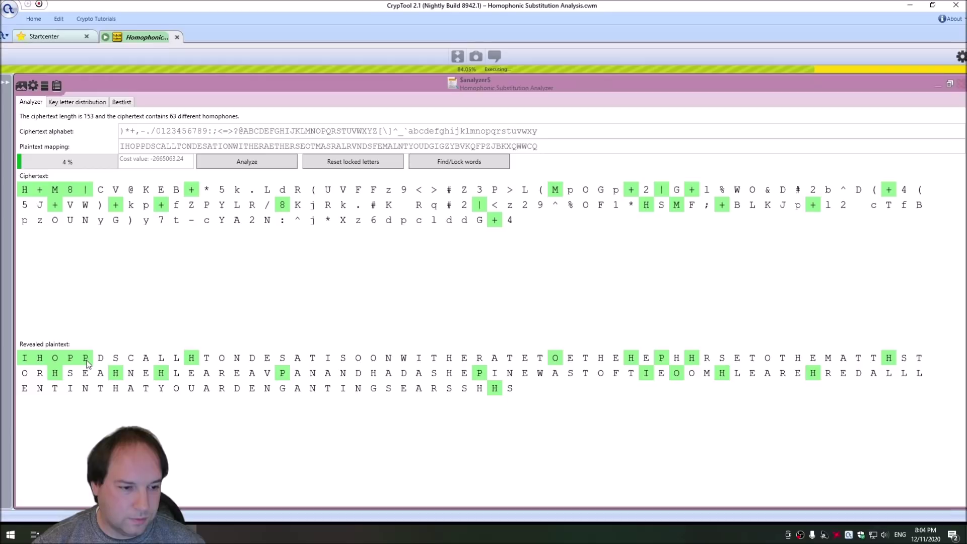
key("x")
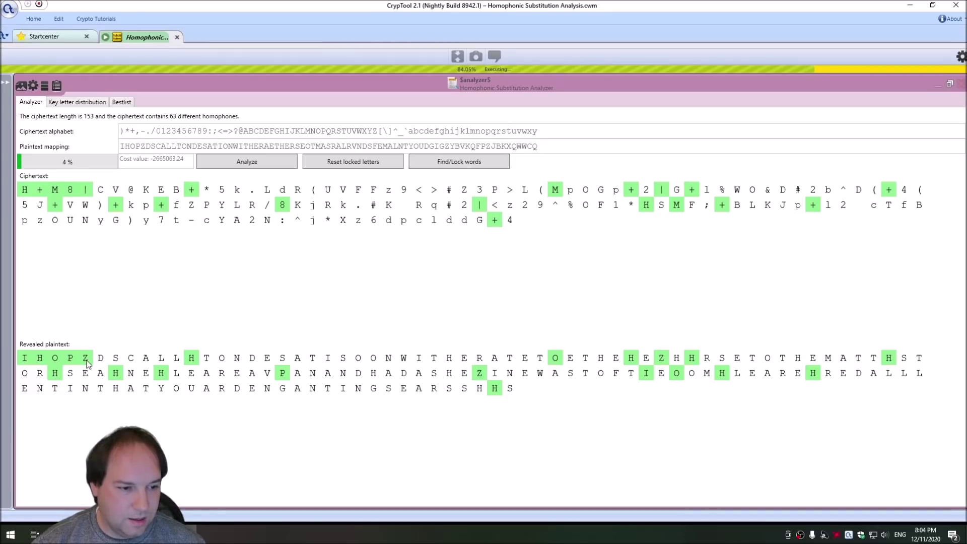
key("e")
key("d")
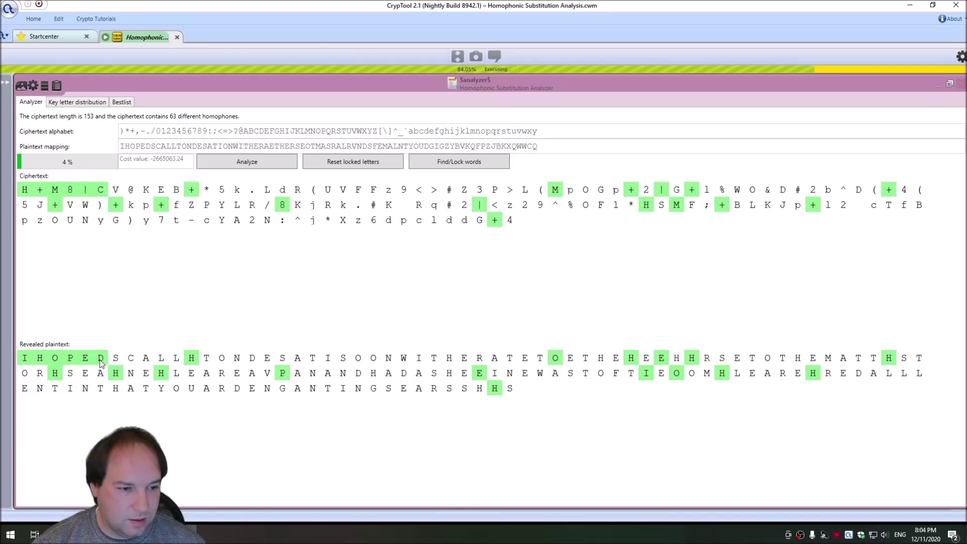
key("k")
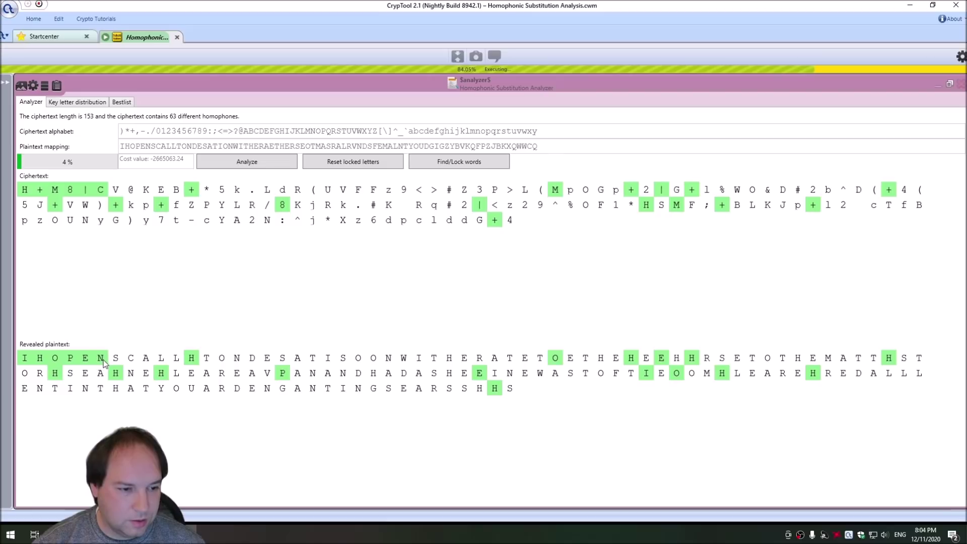
key("v")
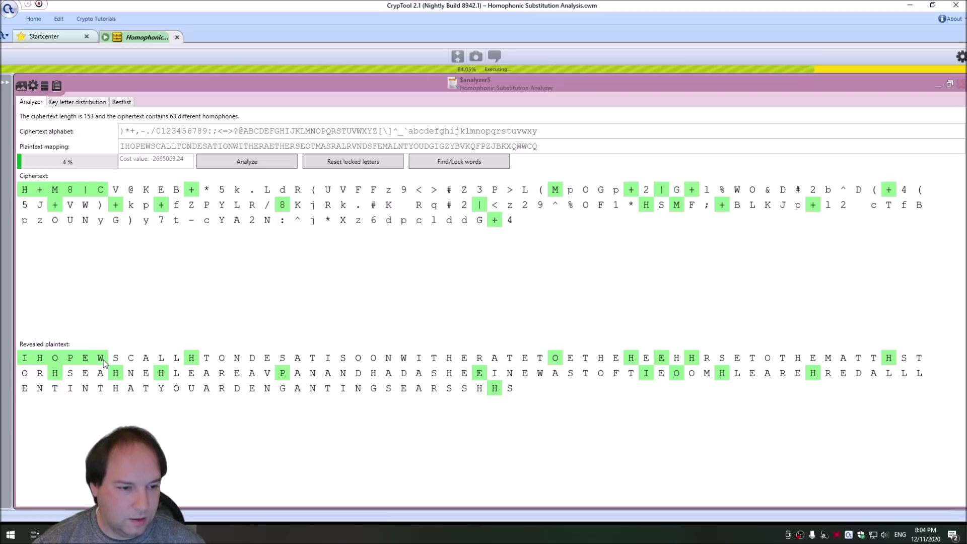
key("y")
key("v")
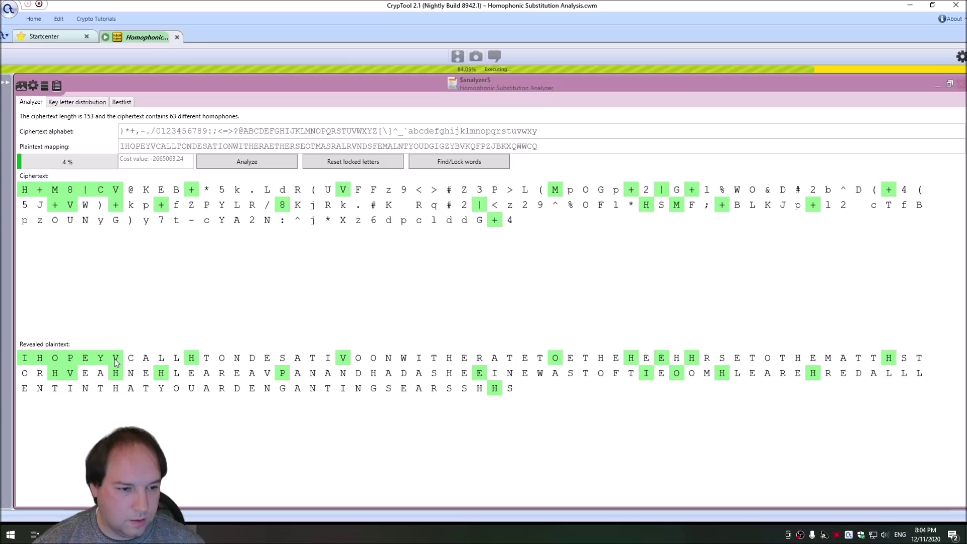
key("d")
key("o")
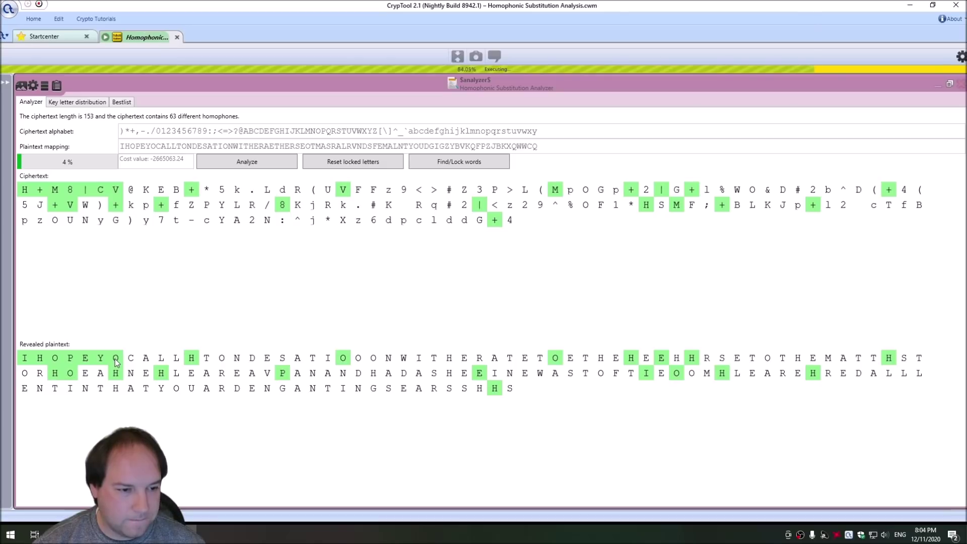
left_click(116, 359)
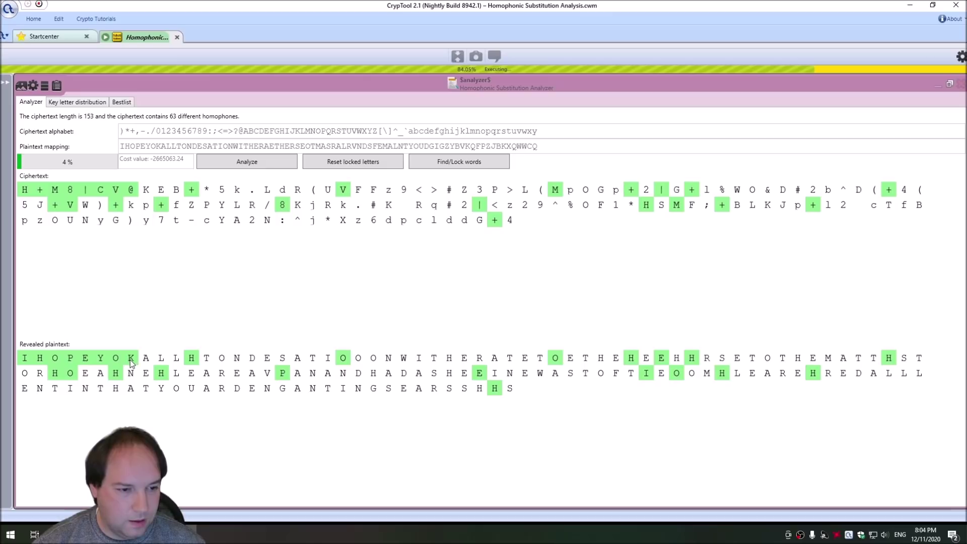
key("p")
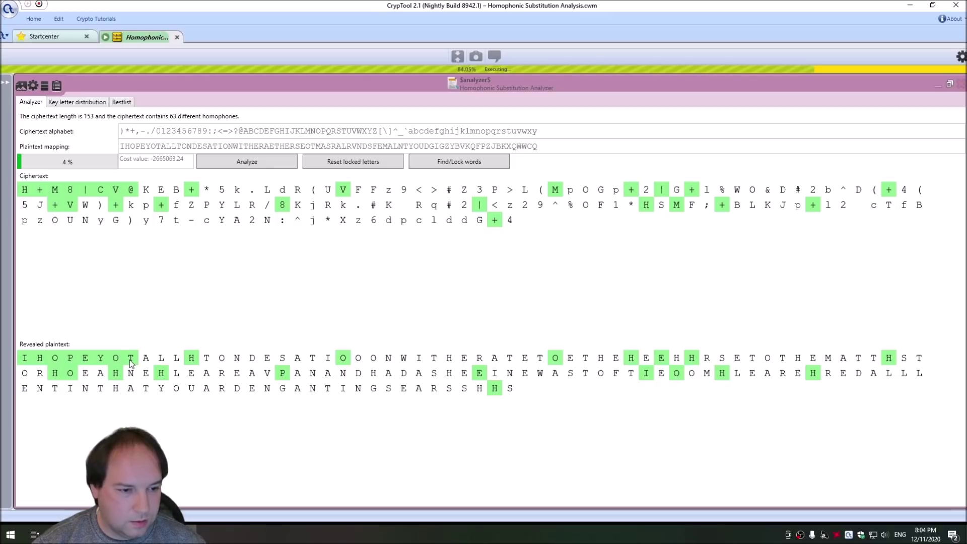
key("alt+Tab")
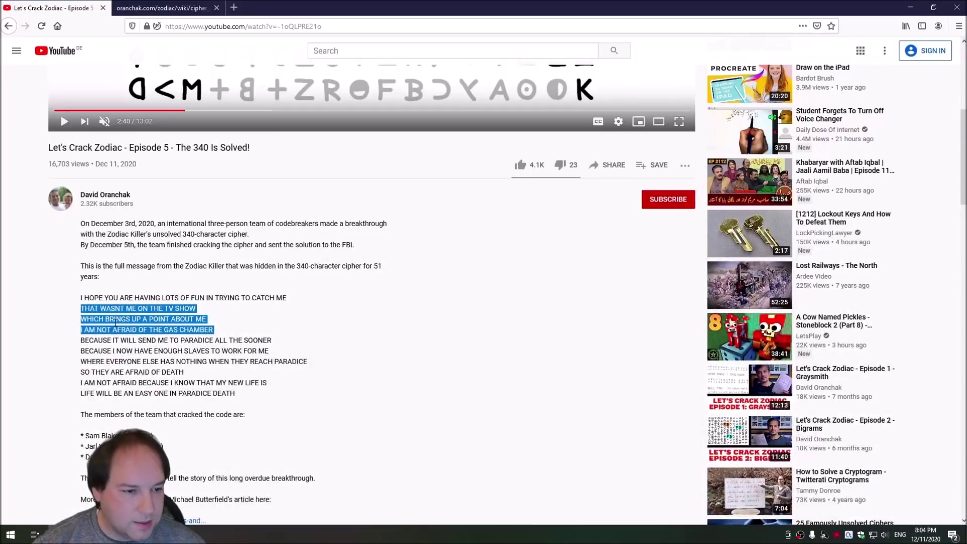
Lock the A, L and R plaintext letters and set the next letter to Y
key("alt+Tab")
left_click(146, 358)
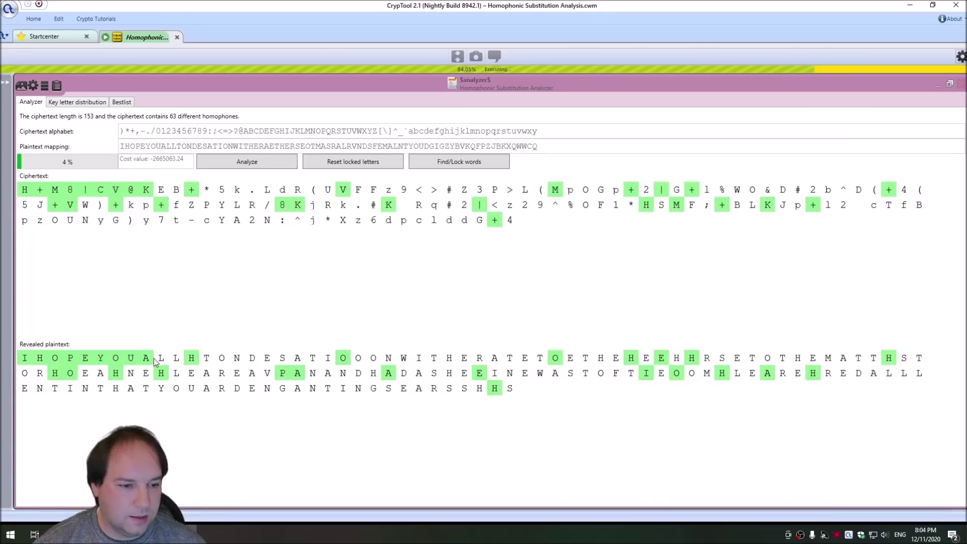
left_click(161, 359)
scroll(161, 359, "down", 5)
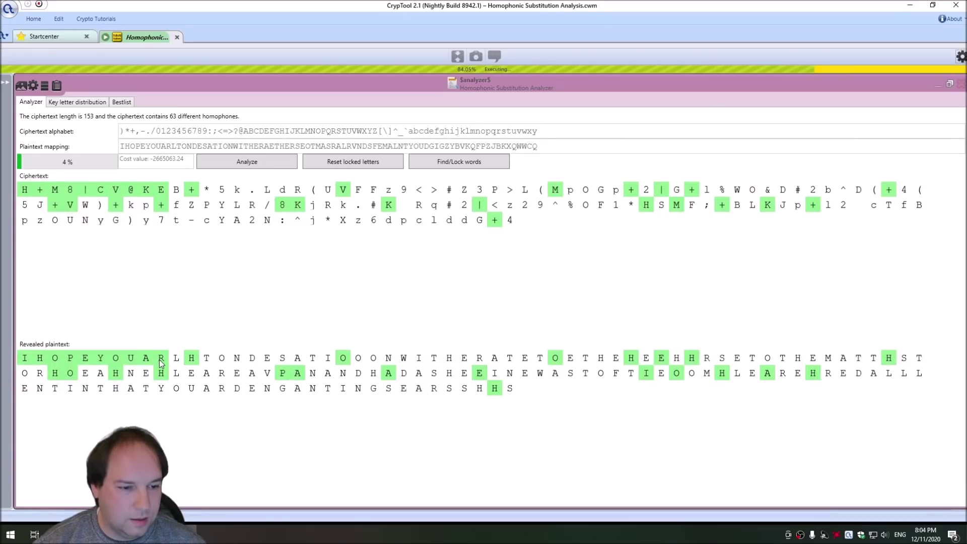
left_click(177, 358)
scroll(176, 359, "up", 7)
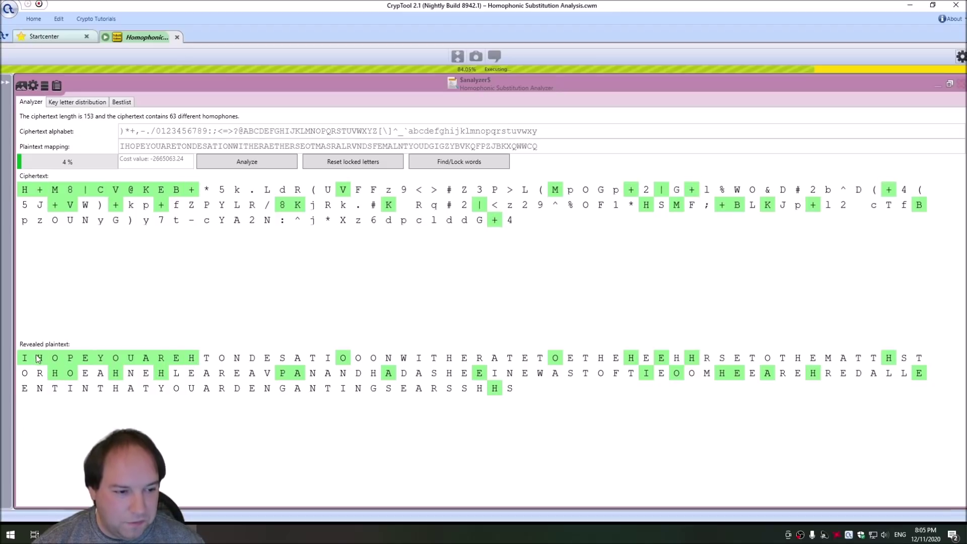
key("y")
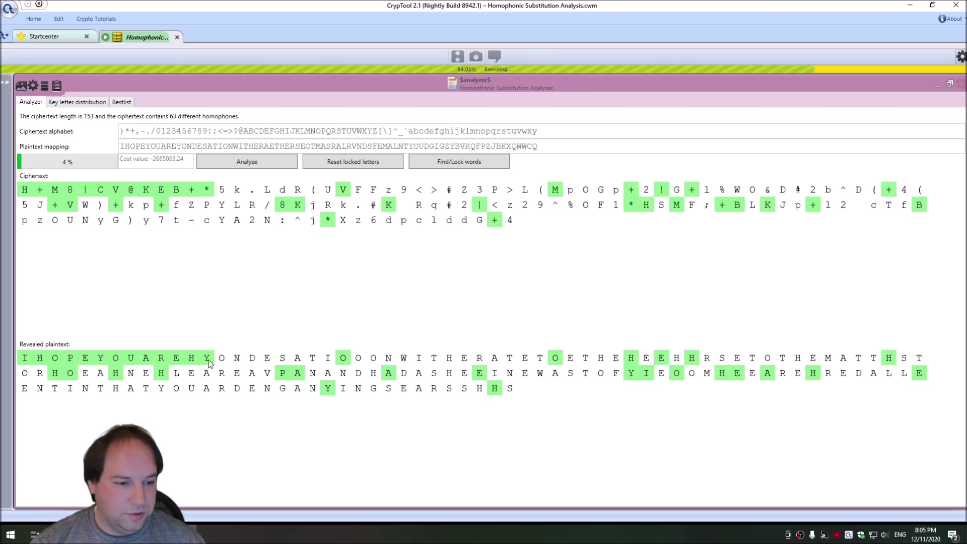
scroll(209, 362, "down", 1)
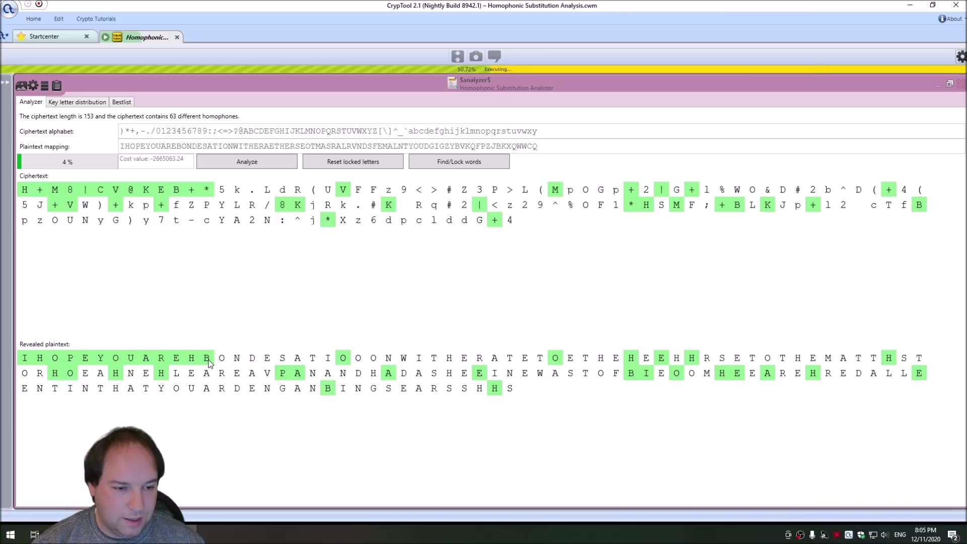
key("alt+Tab")
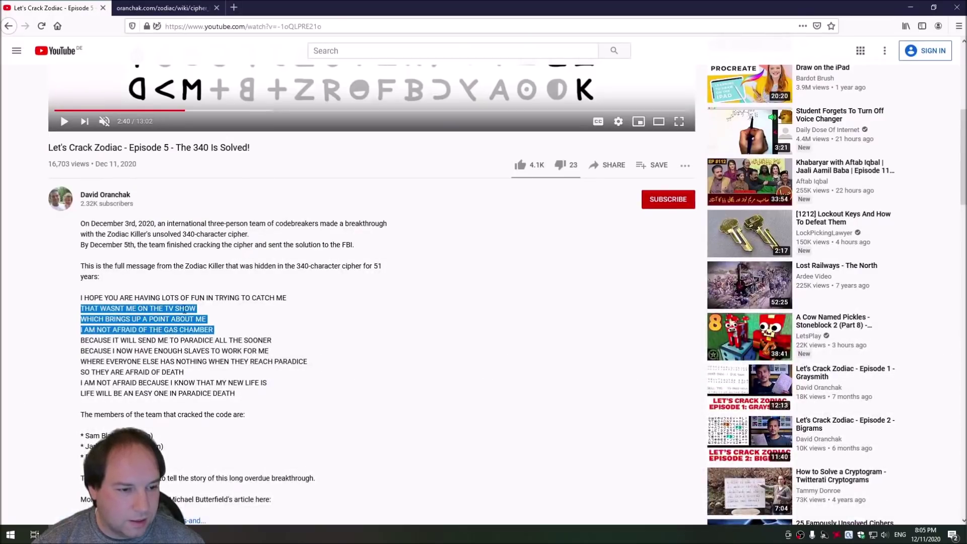
key("alt+Tab")
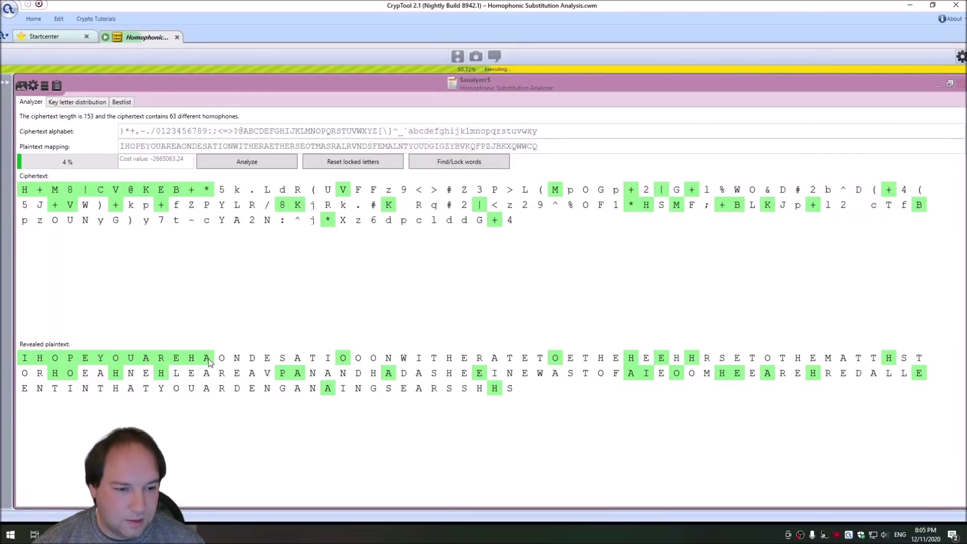
Cycle the following letters to spell LOTS, locking the T after LO
scroll(223, 364, "down", 5)
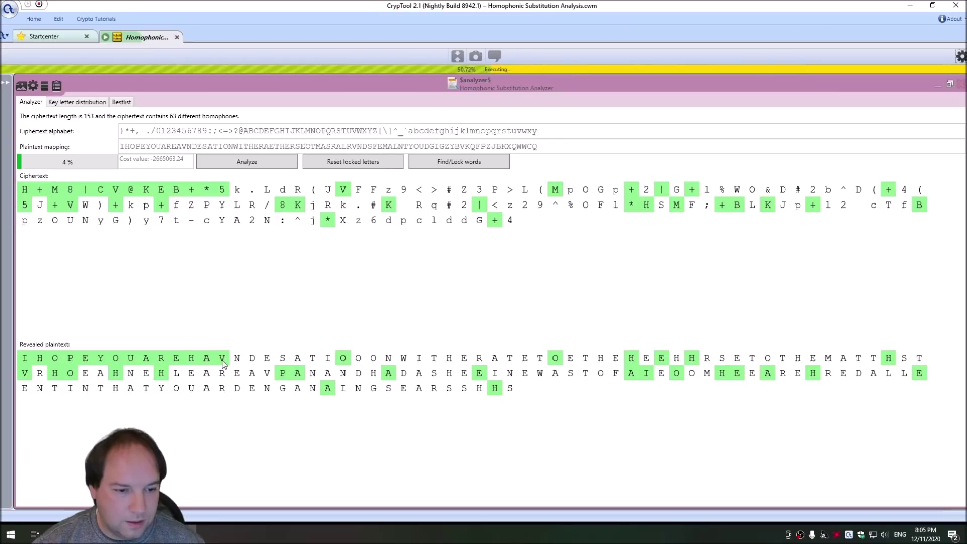
scroll(237, 363, "down", 8)
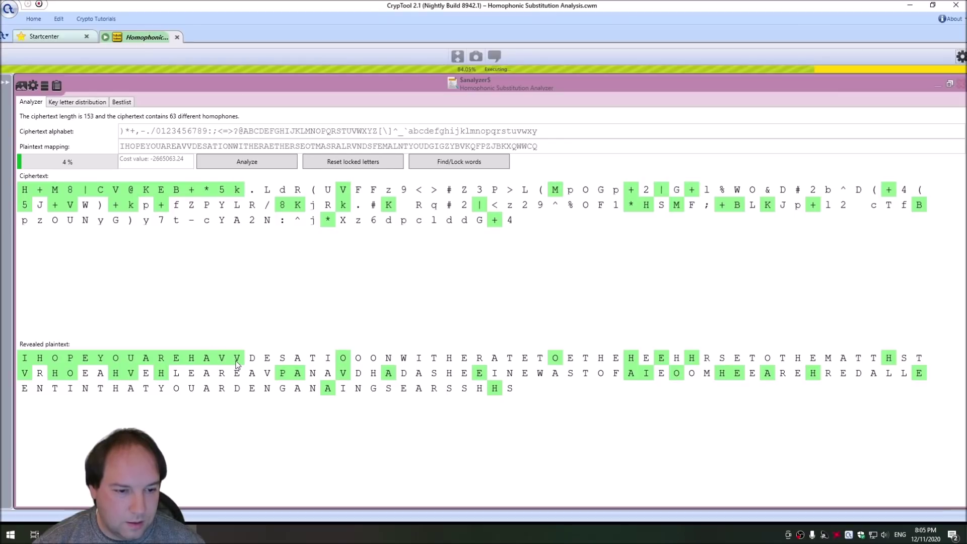
scroll(237, 364, "down", 7)
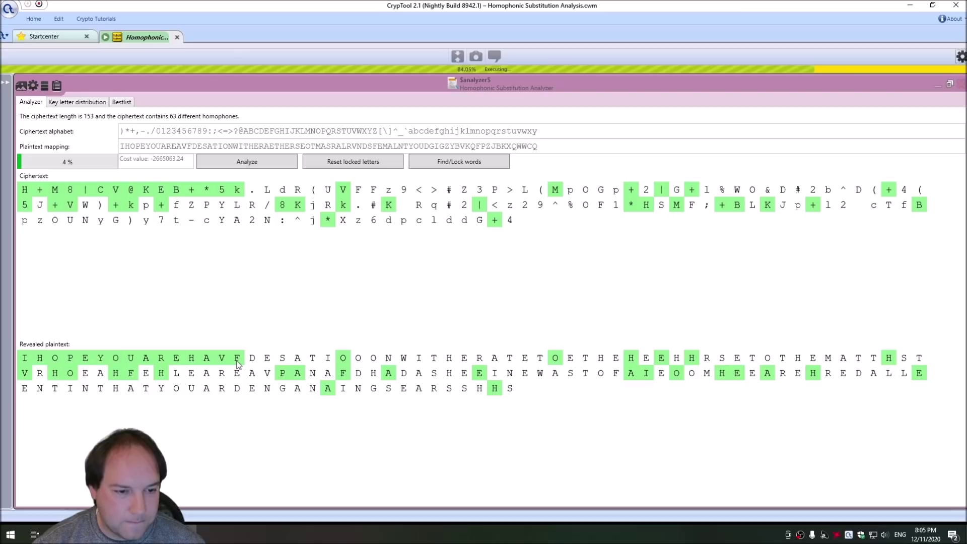
scroll(238, 363, "down", 3)
scroll(255, 364, "down", 5)
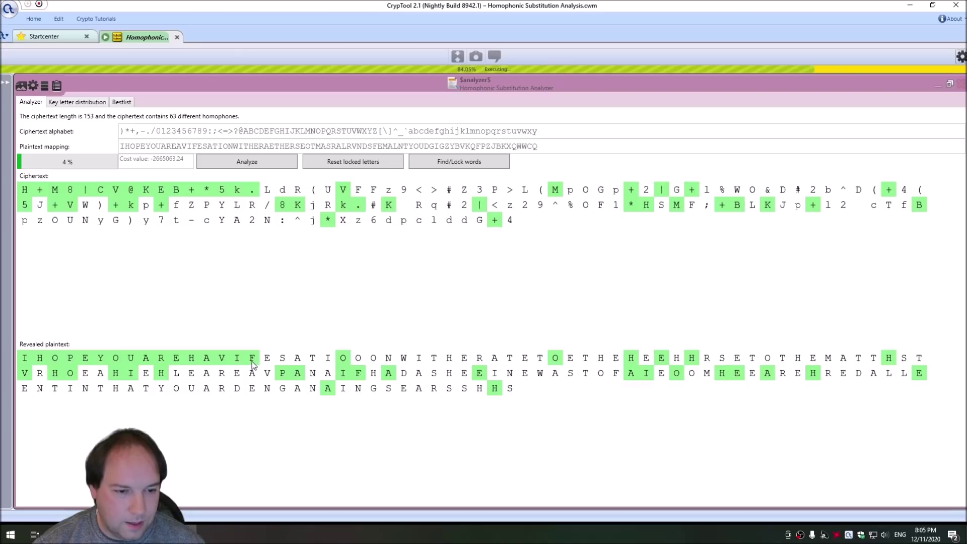
scroll(252, 364, "down", 3)
scroll(263, 362, "down", 1)
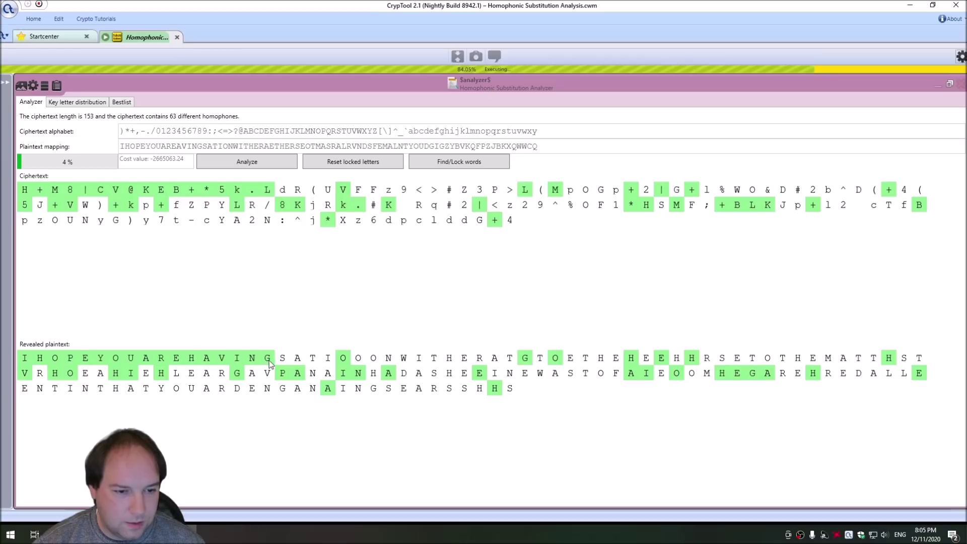
key("alt+Tab")
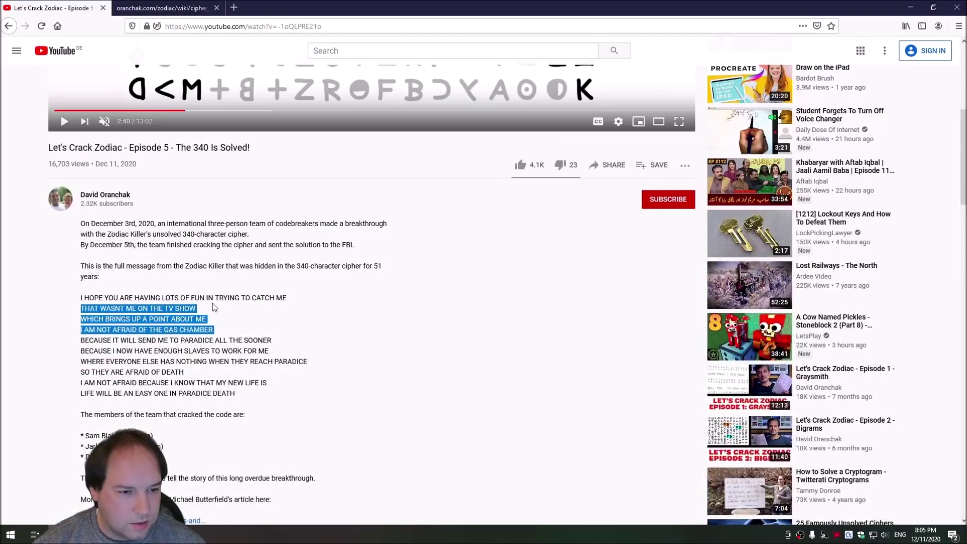
key("alt+Tab")
scroll(283, 361, "down", 10)
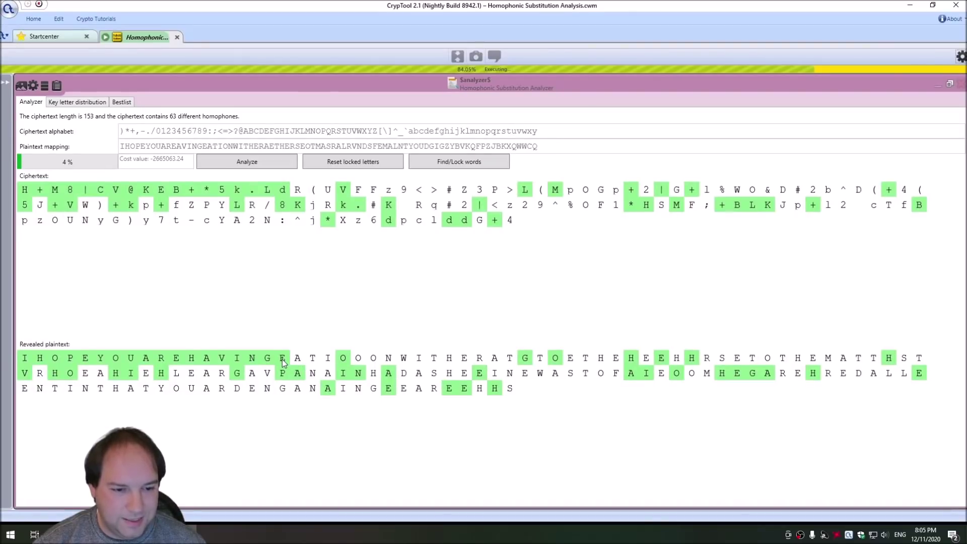
scroll(283, 362, "down", 5)
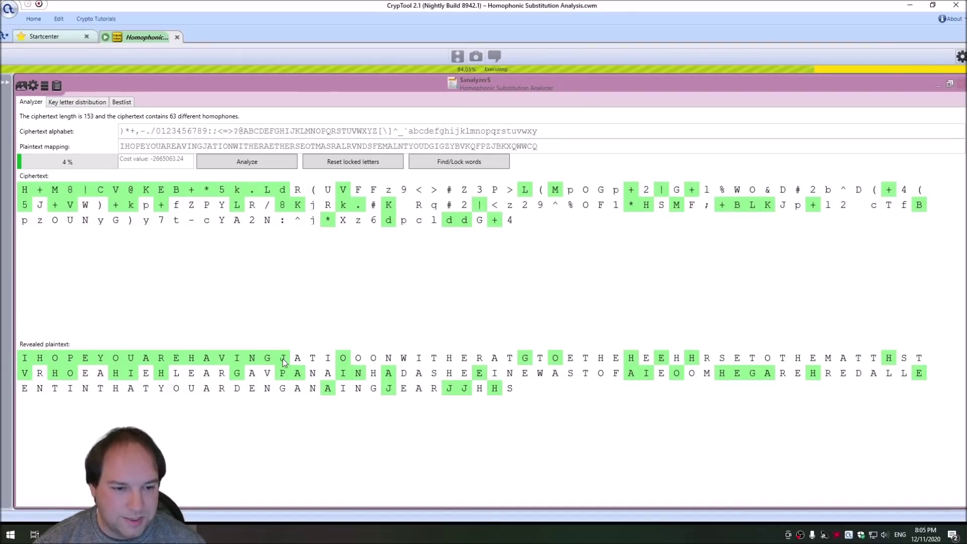
scroll(297, 361, "down", 4)
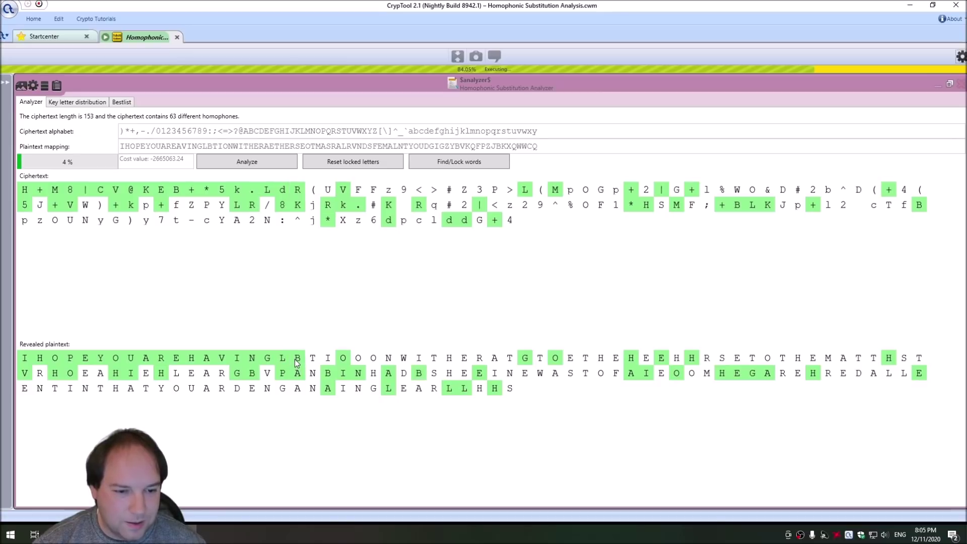
scroll(297, 360, "down", 10)
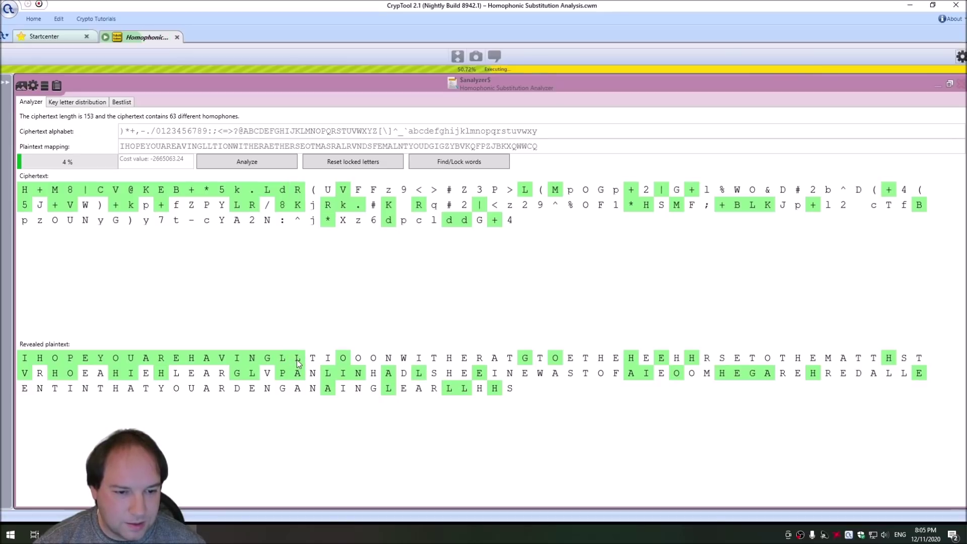
left_click(312, 361)
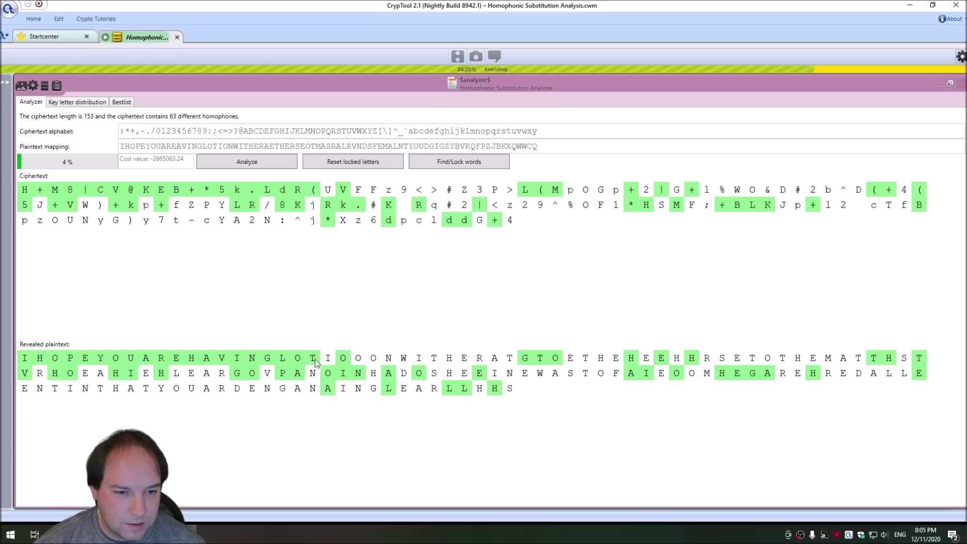
Lock the O of OF and cycle and lock the letters spelling FUN
scroll(326, 361, "down", 6)
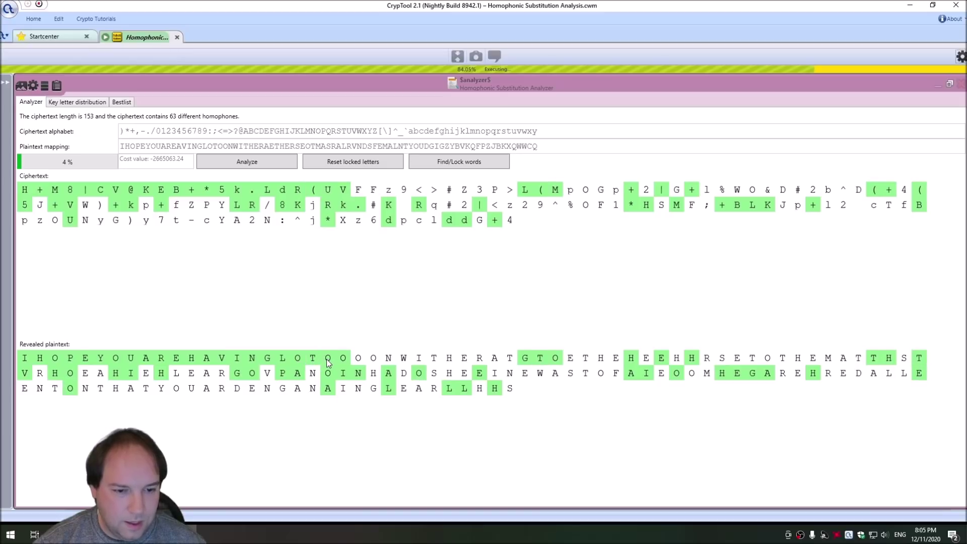
left_click(358, 362)
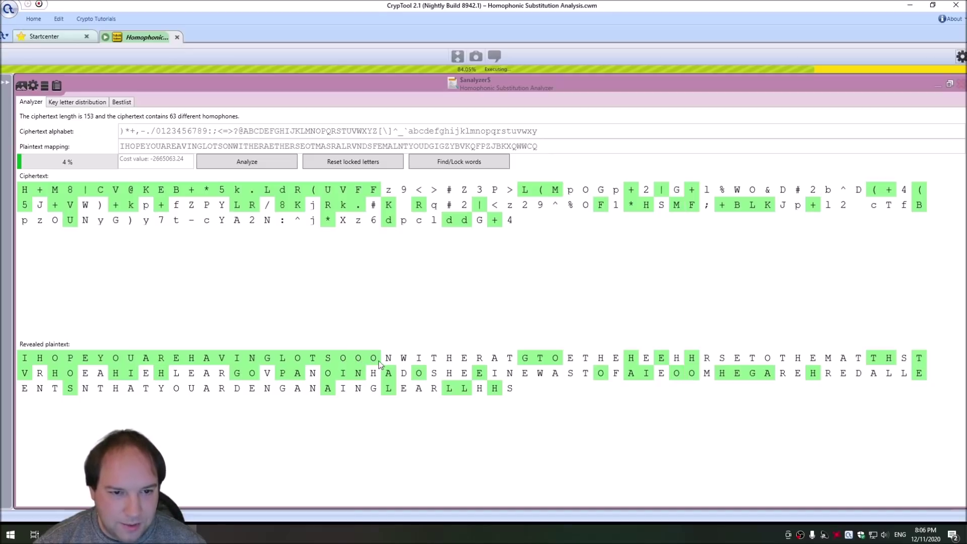
scroll(360, 363, "down", 6)
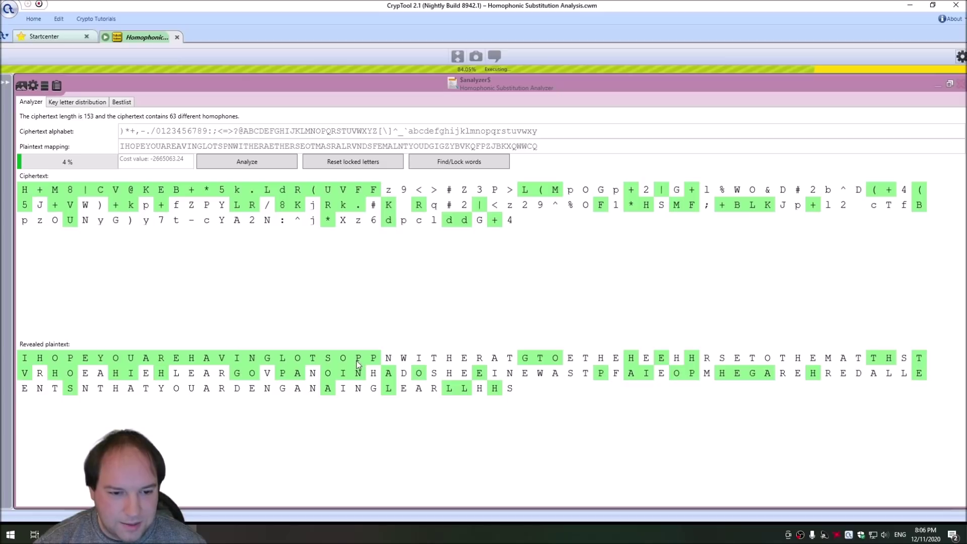
scroll(359, 362, "down", 5)
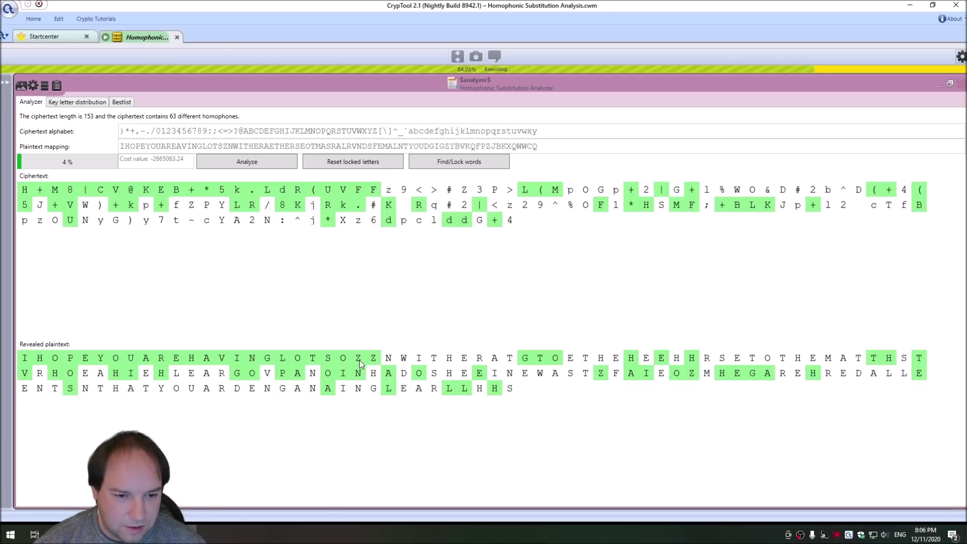
scroll(359, 361, "down", 1)
left_click(389, 361)
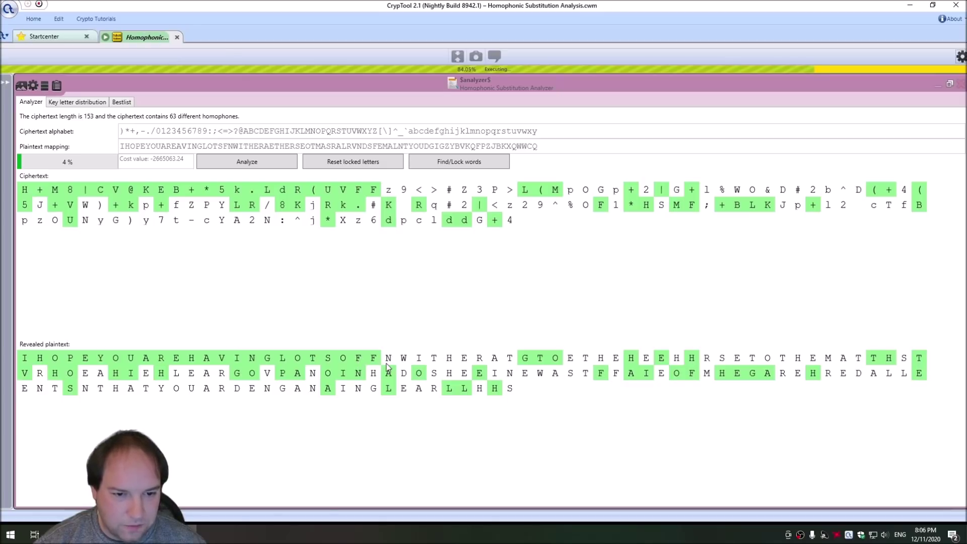
scroll(390, 362, "down", 3)
scroll(389, 362, "down", 1)
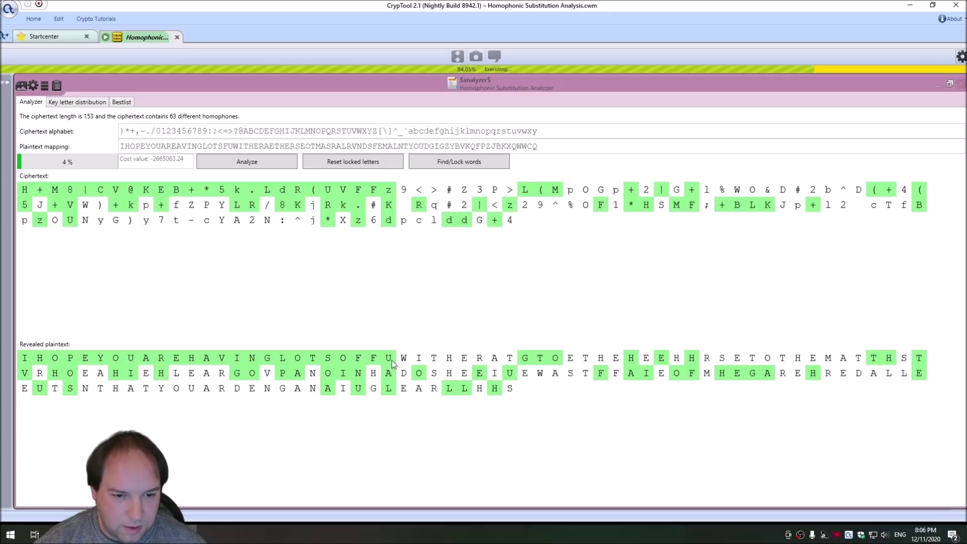
left_click(404, 362)
scroll(403, 362, "down", 5)
scroll(403, 361, "down", 3)
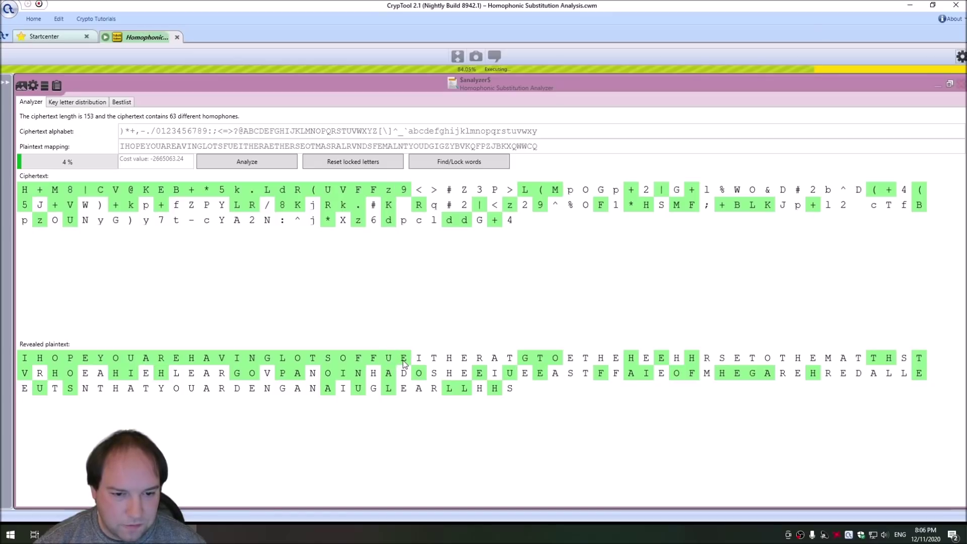
scroll(404, 362, "down", 6)
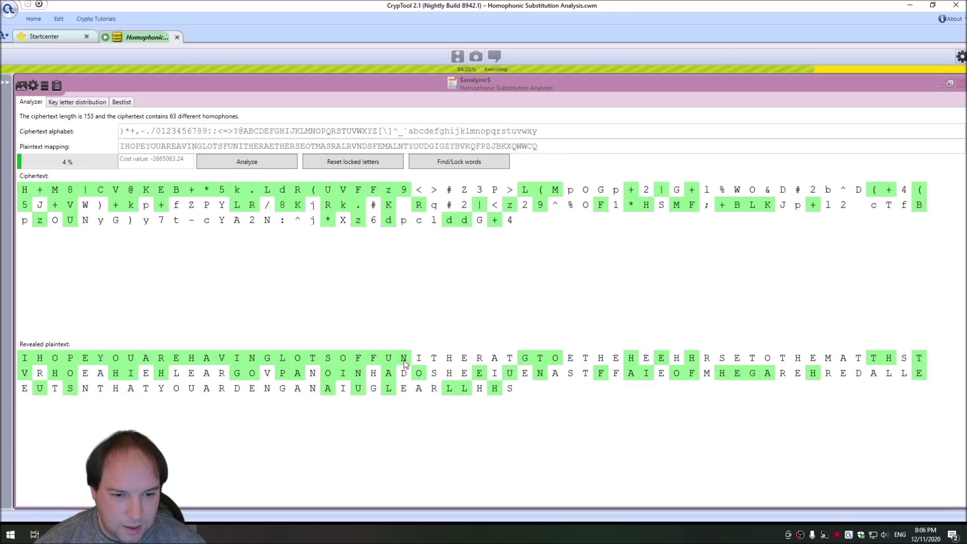
key("alt+Tab")
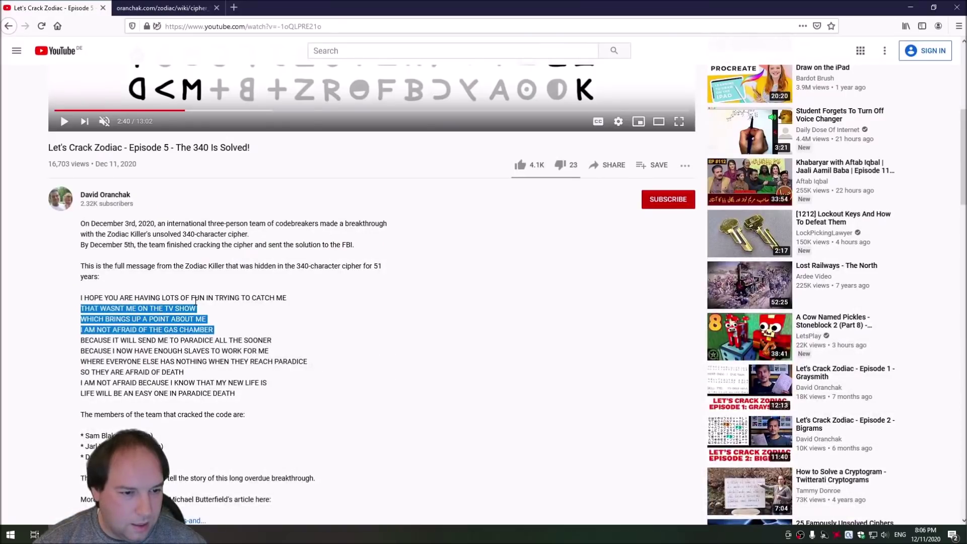
Lock the I after FUN and set the next letter to N, spelling IN
key("alt+Tab")
left_click(421, 358)
scroll(428, 359, "down", 7)
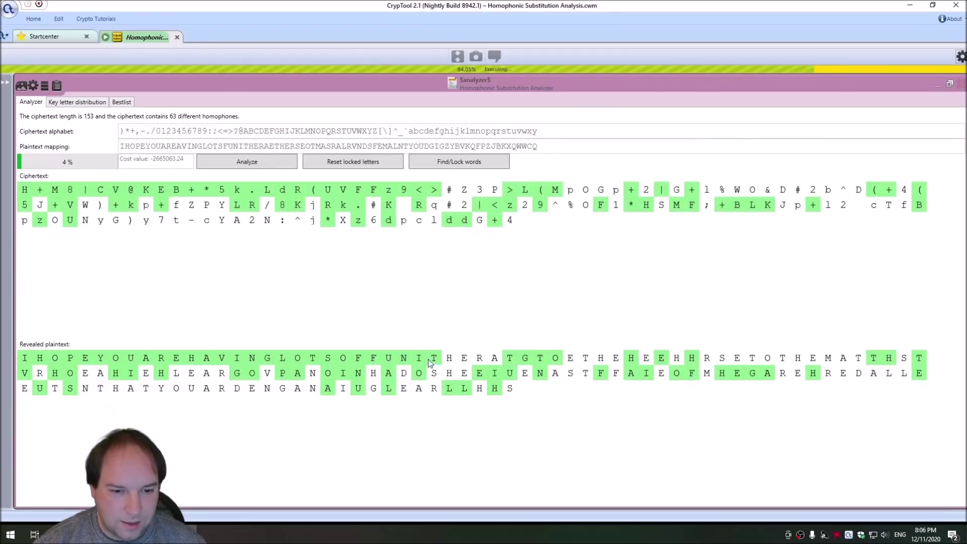
scroll(433, 358, "down", 11)
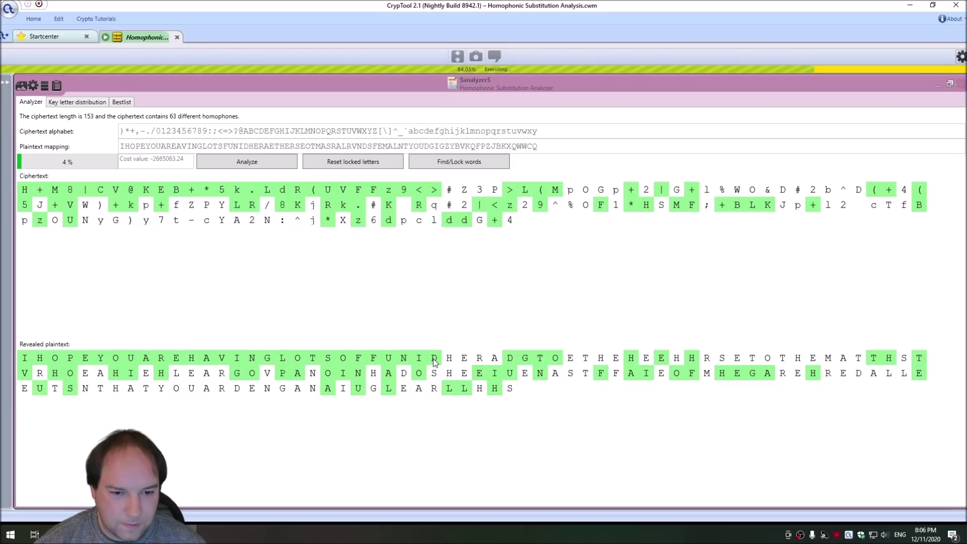
scroll(435, 359, "down", 2)
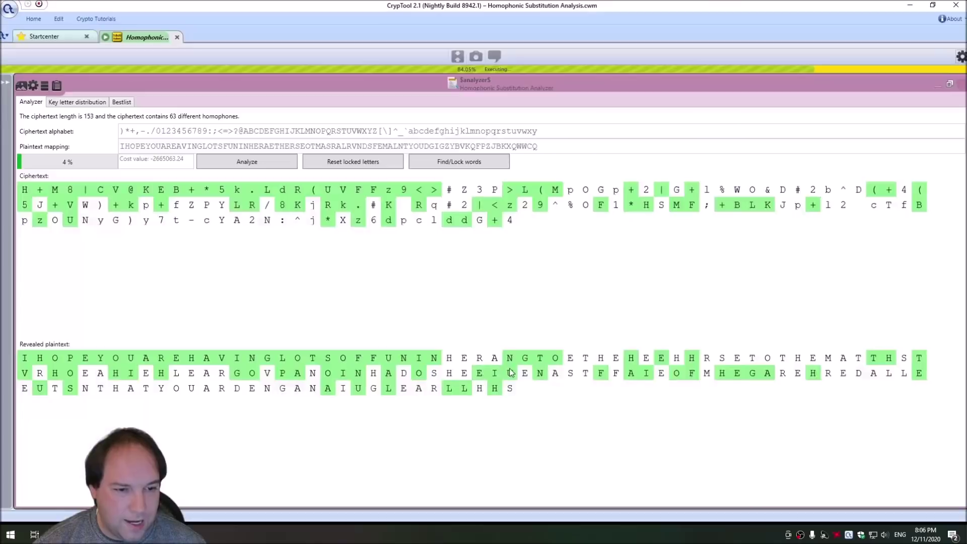
left_click(449, 357)
key("n")
key("u")
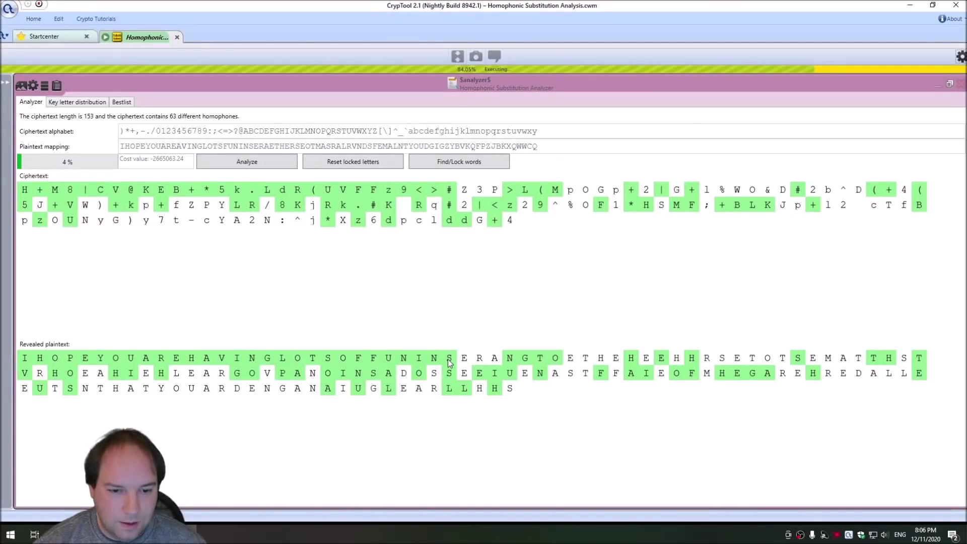
Lock and cycle the following letters to spell TRYING, then compare with the published text
left_click(463, 361)
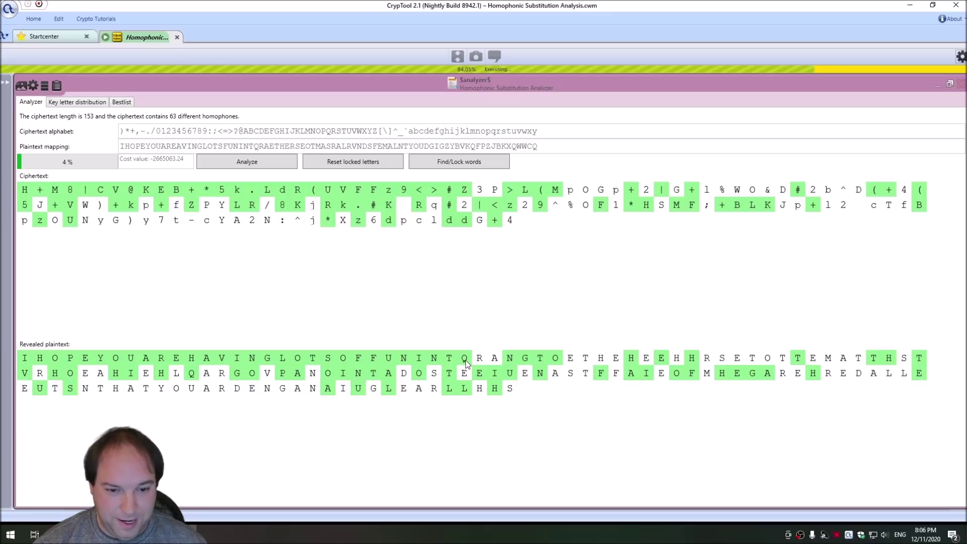
left_click(482, 360)
key("w")
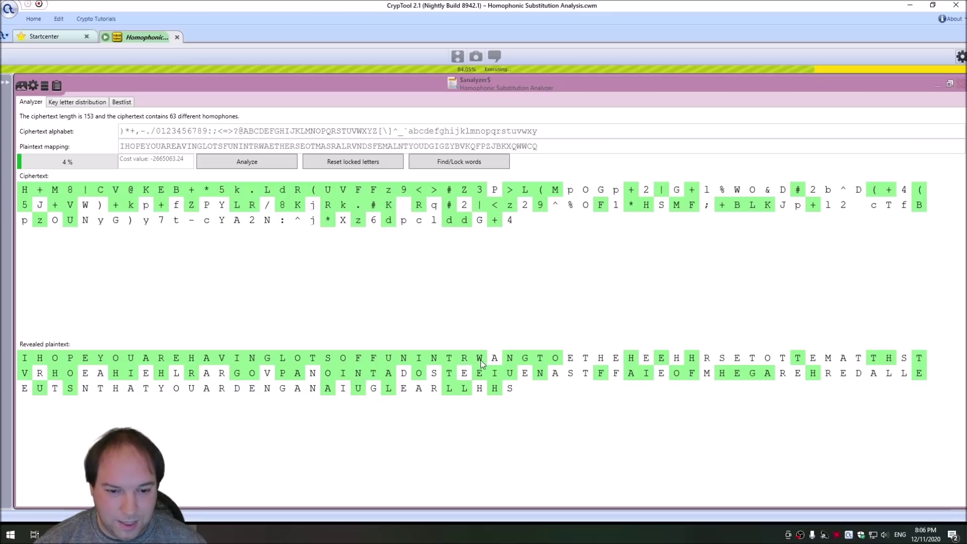
key("y")
left_click(494, 361)
key("b")
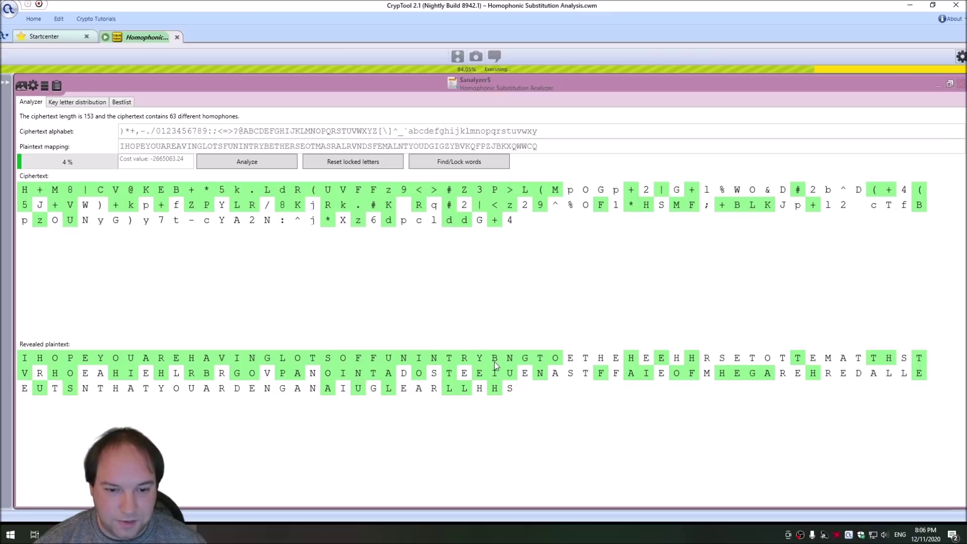
key("i")
type("J")
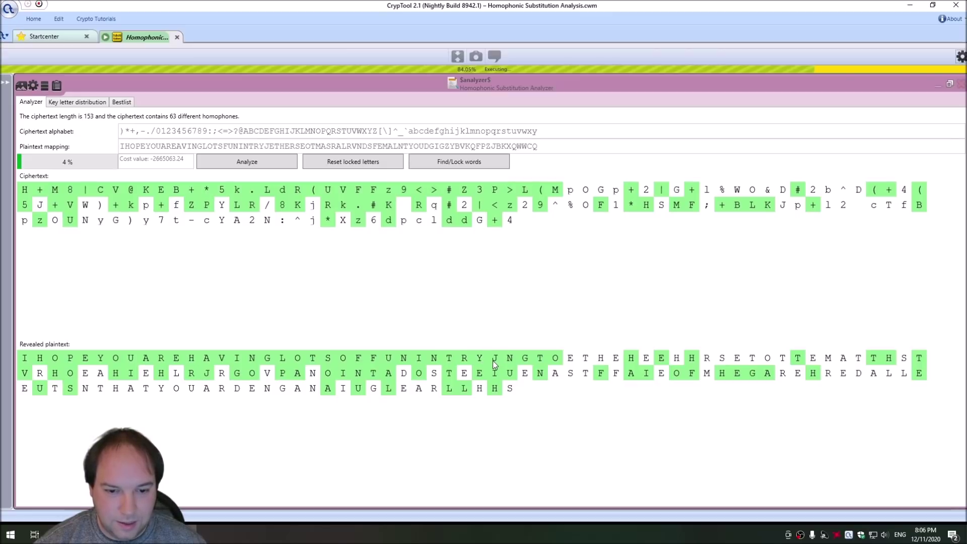
key("i")
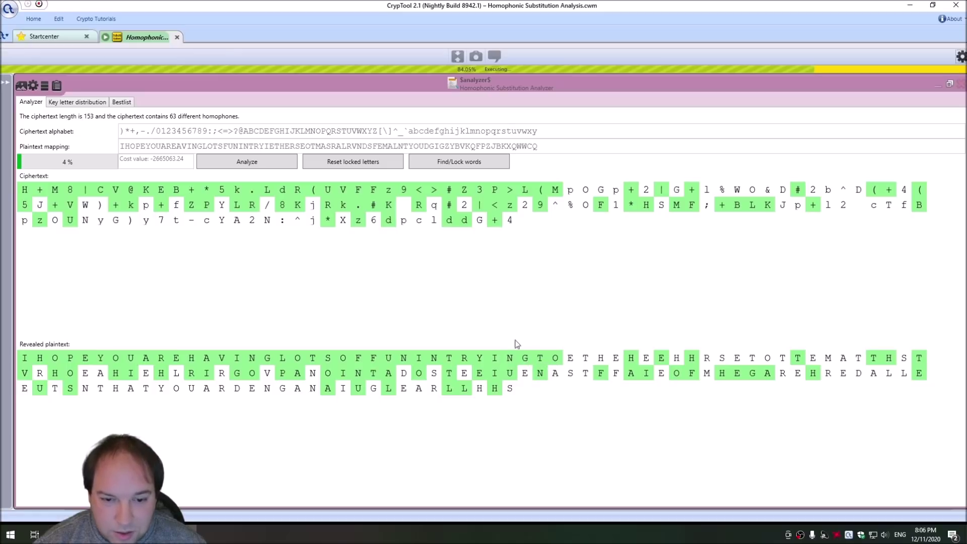
key("alt+Tab")
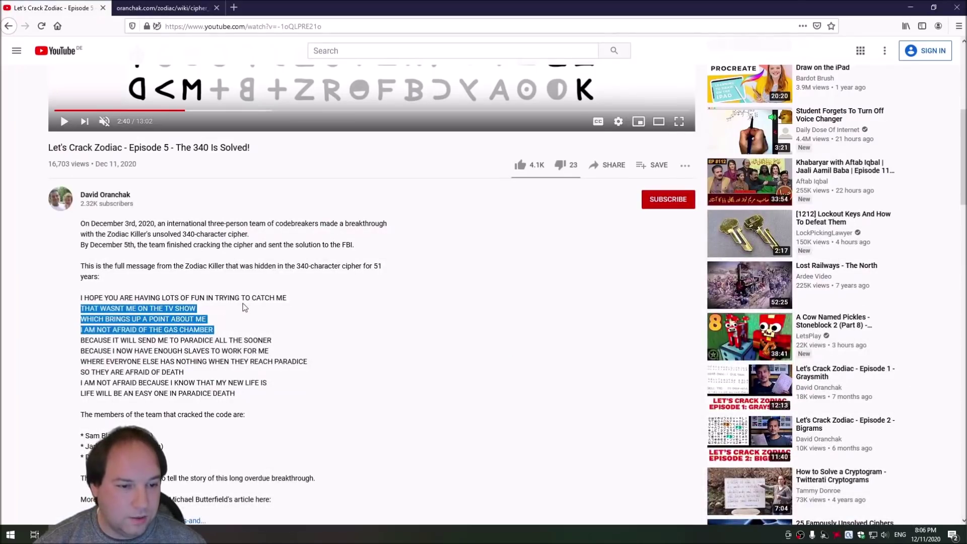
Lock the letter after TRYING TO and set the next letters to C and A for CATCH
key("alt+Tab")
key("g")
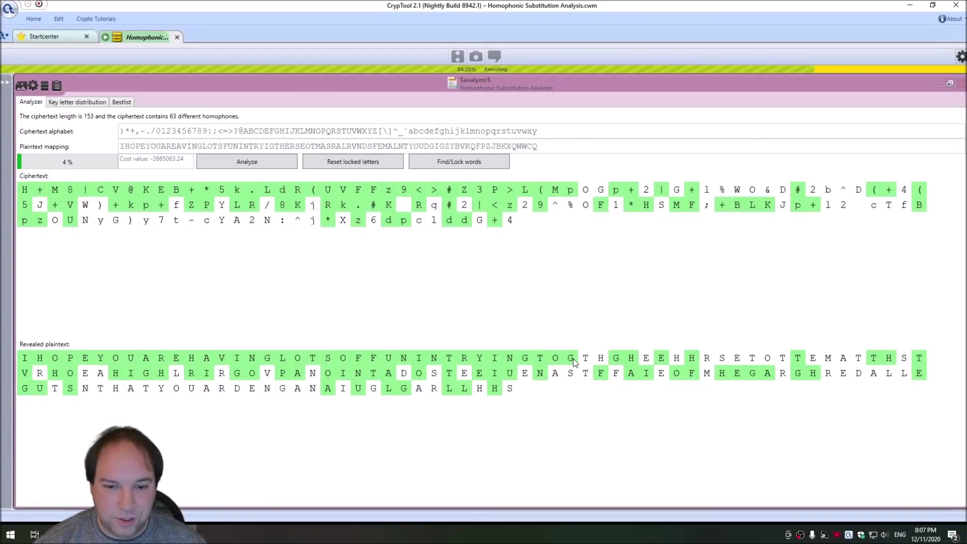
key("r")
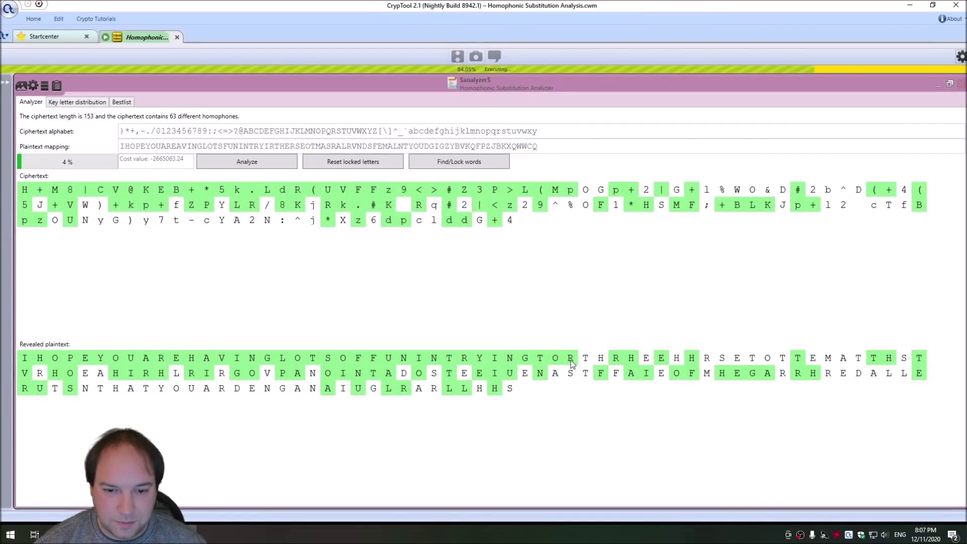
key("c")
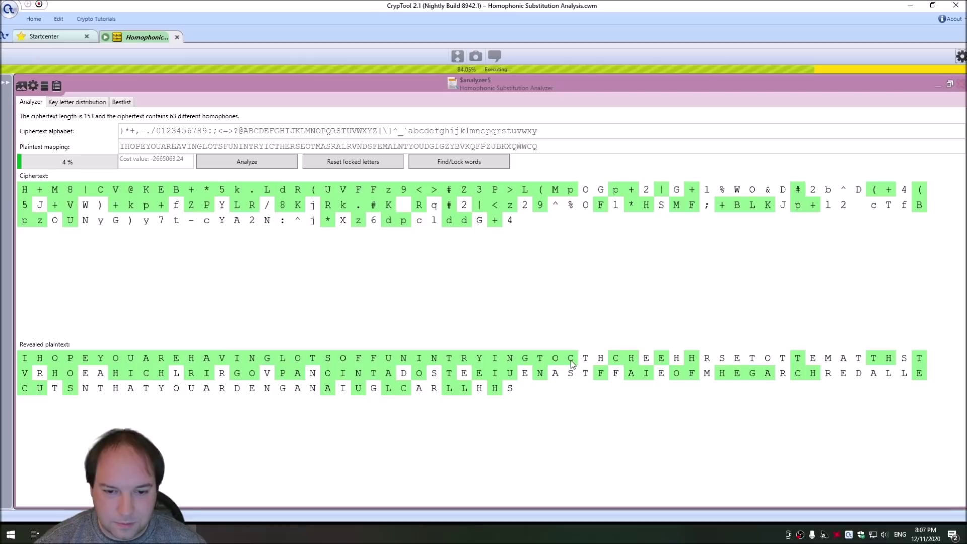
key("y")
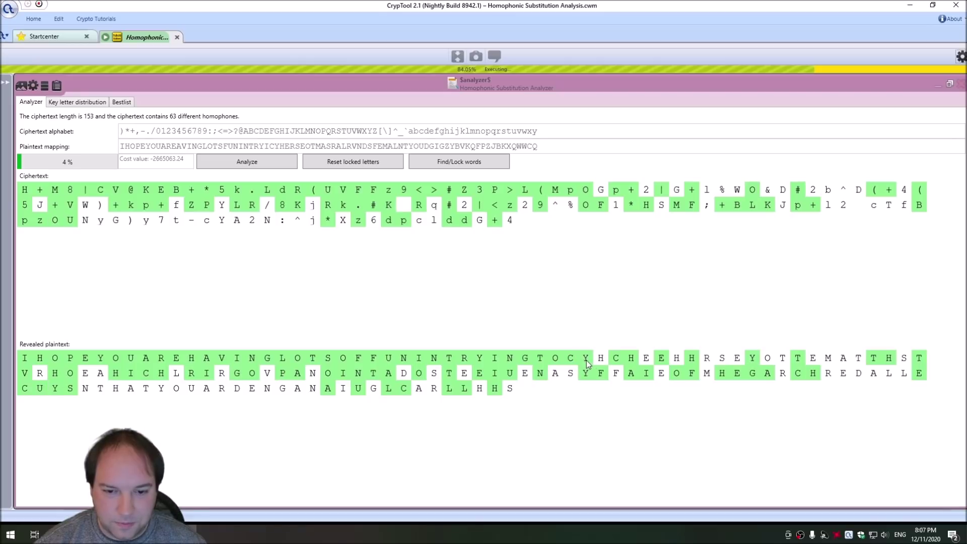
key("b")
key("a")
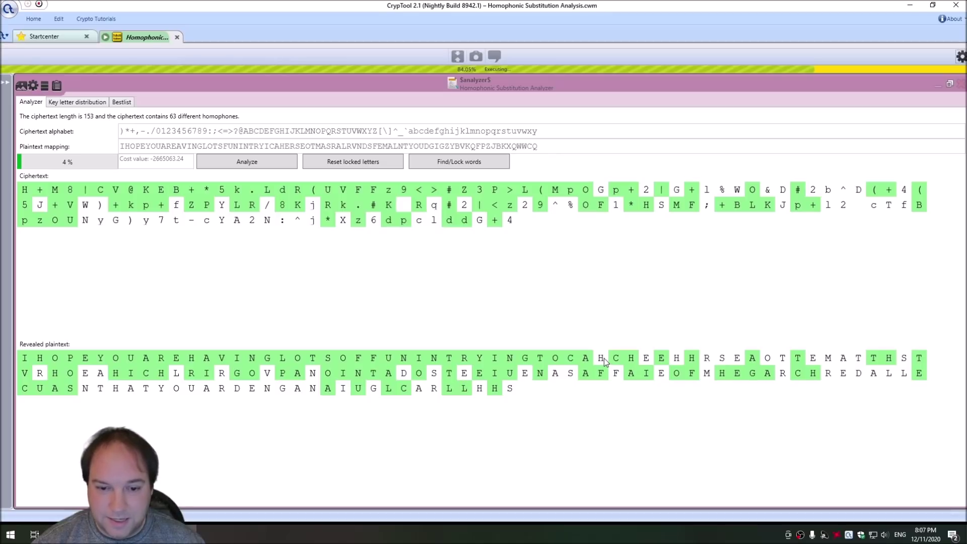
Cycle the letters after CATCH to T and M so it reads CATCH ME
key("r")
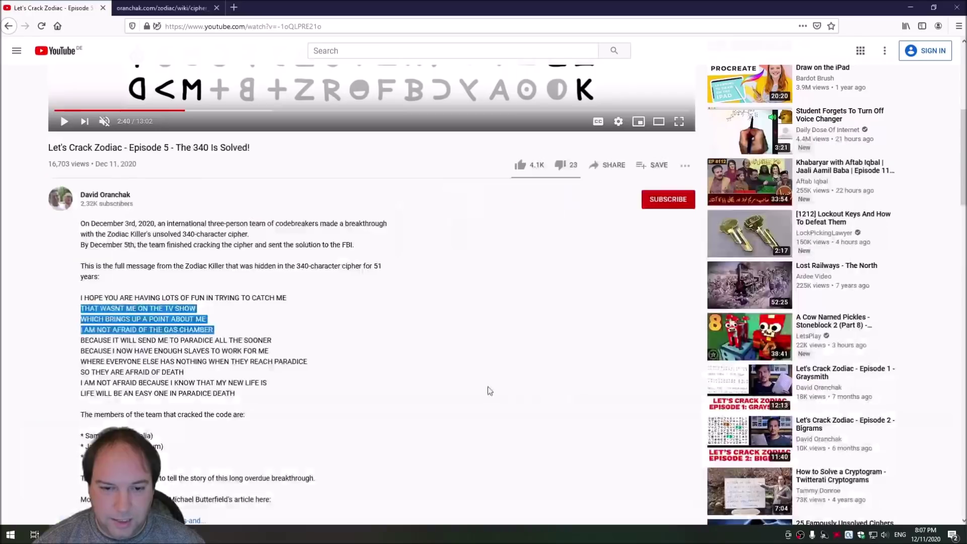
key("alt+Tab")
key("alt+Tab")
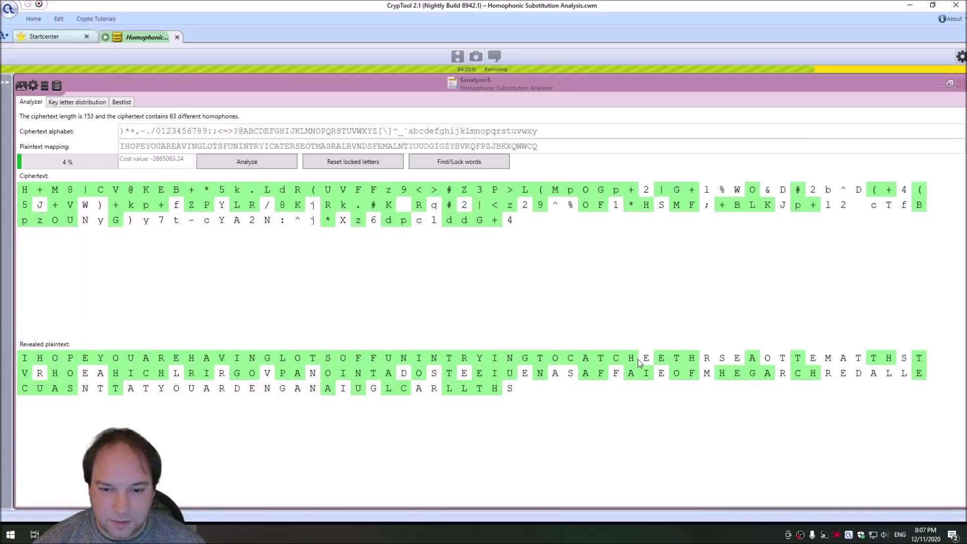
key("o")
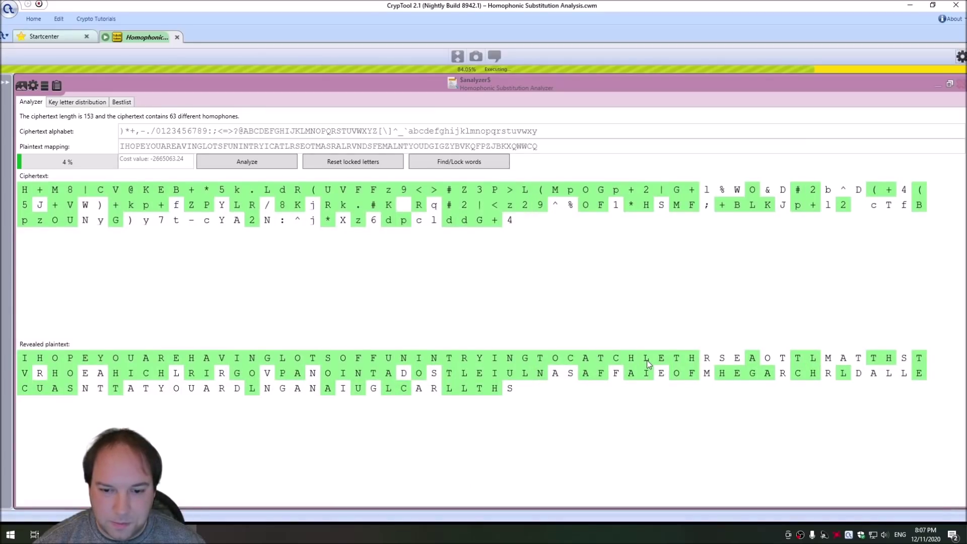
key("w")
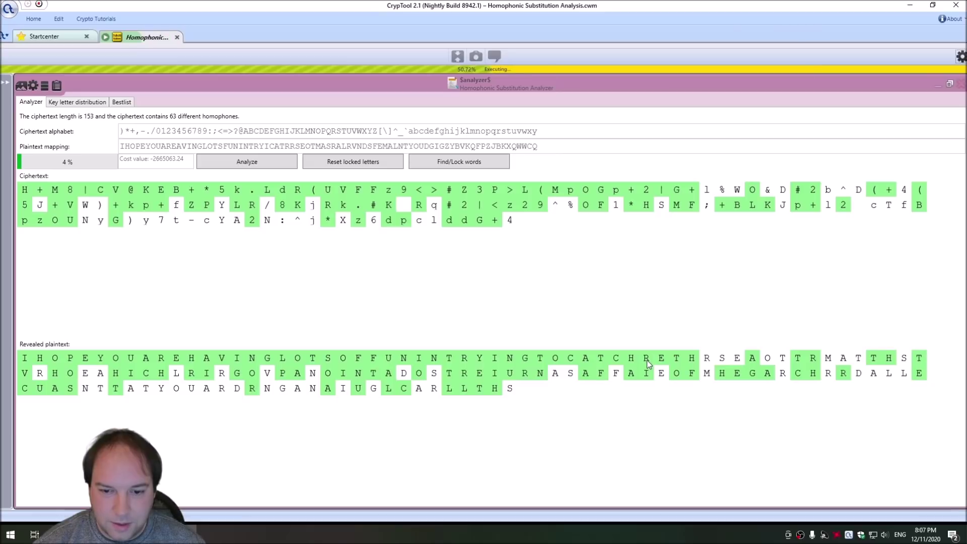
key("i")
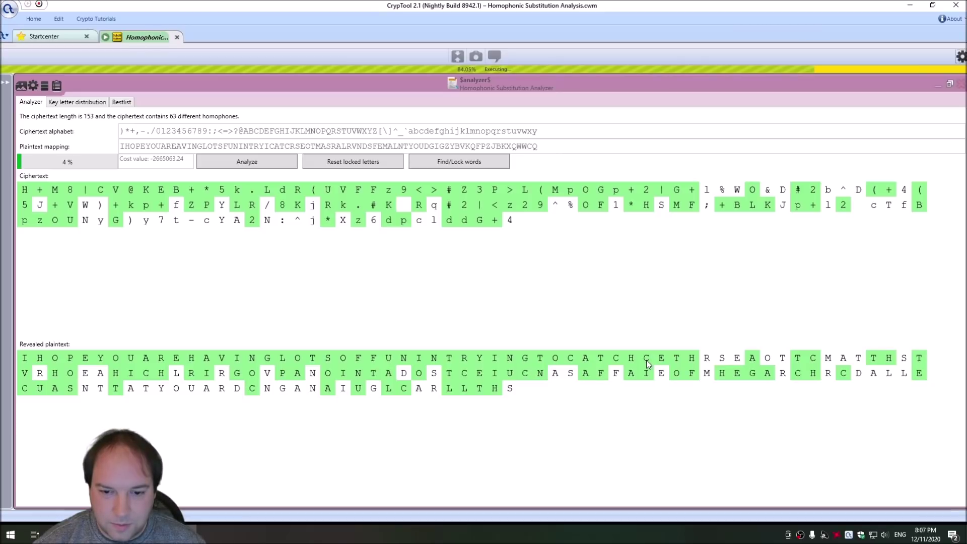
key("m")
Spell THAT with A and a locked T, and replace E, L, Q with G, N, T
key("alt+Tab")
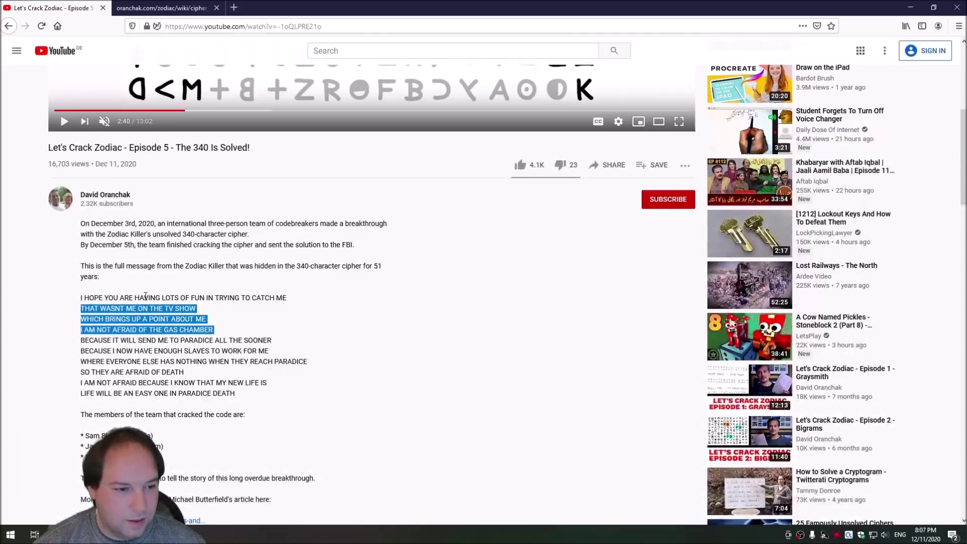
key("alt+Tab")
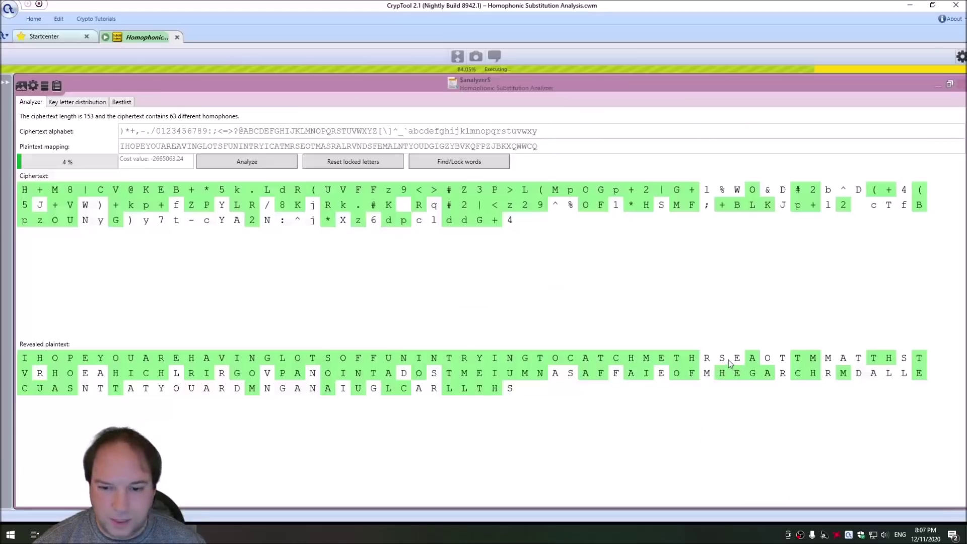
key("y")
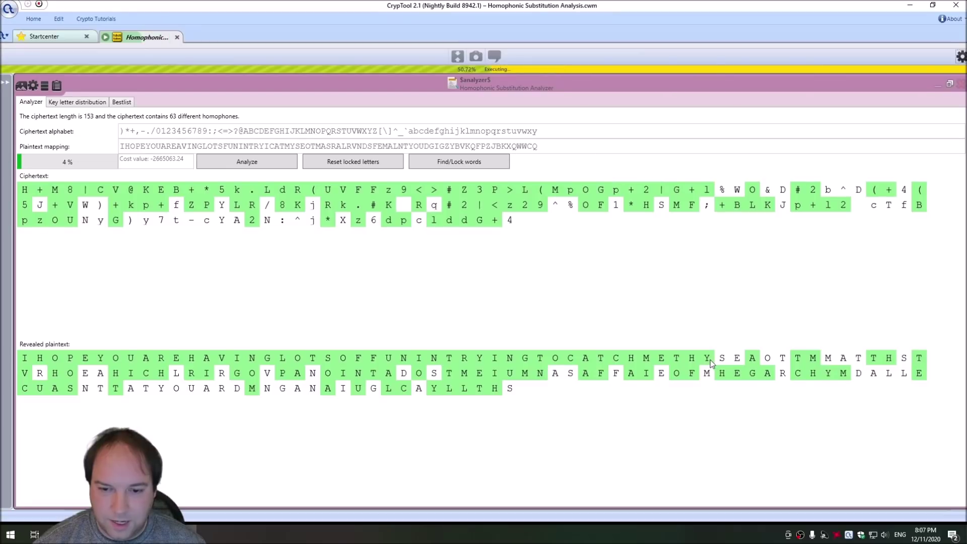
key("a")
key("t")
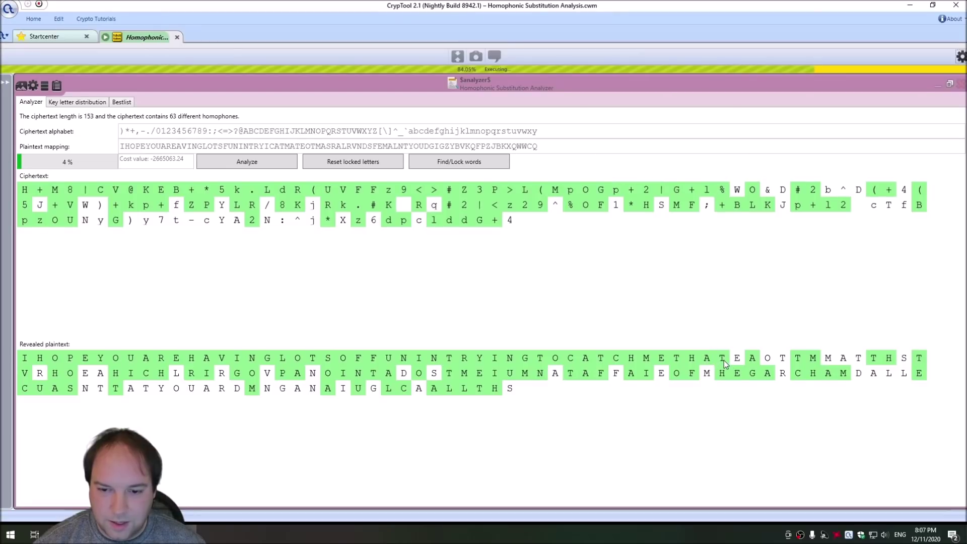
key("g")
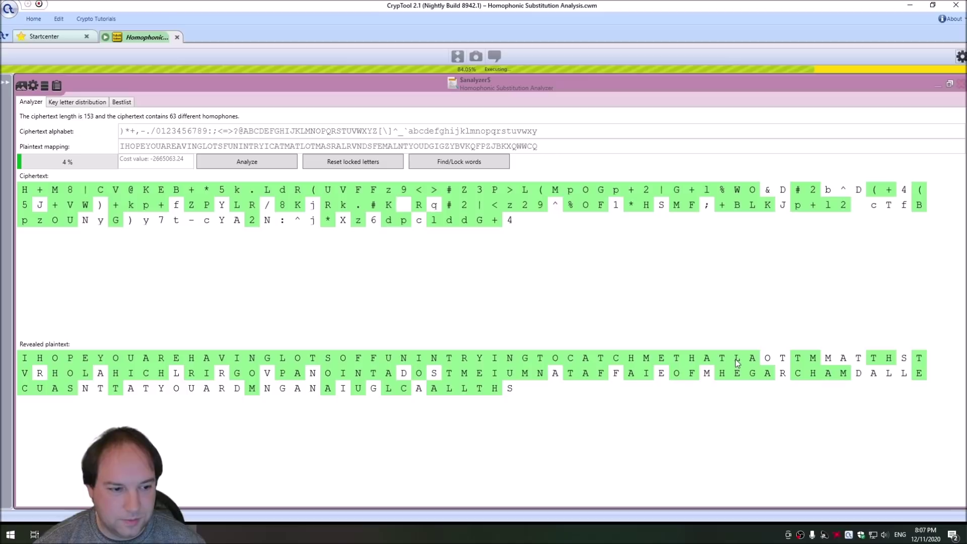
key("n")
key("t")
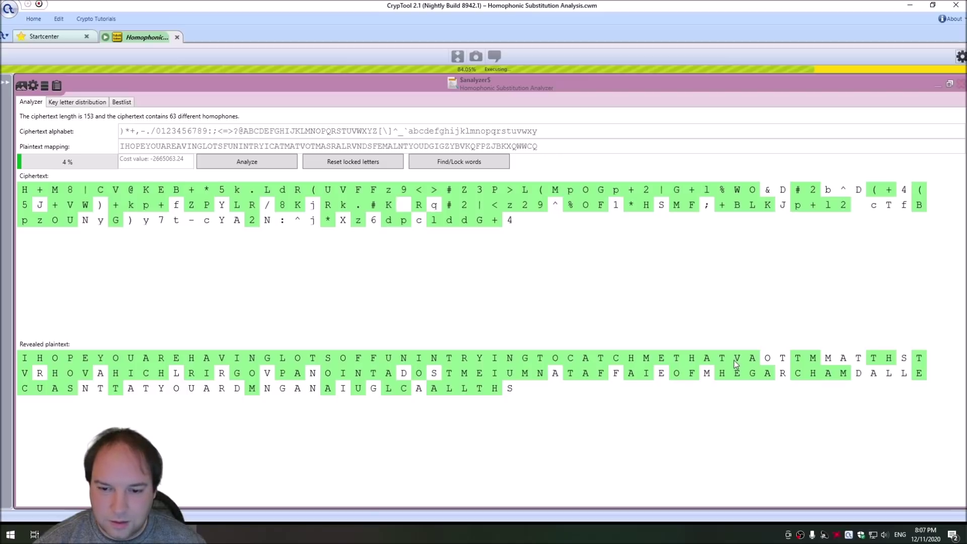
Lock the O and M, and change letters to S and N so it reads WASNT ME
left_click(768, 362)
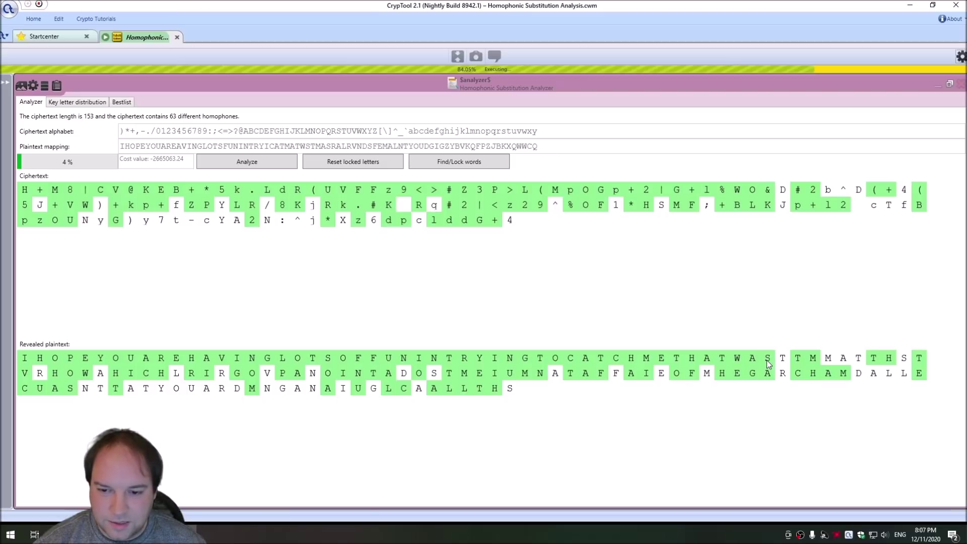
key("s")
left_click(781, 364)
key("b")
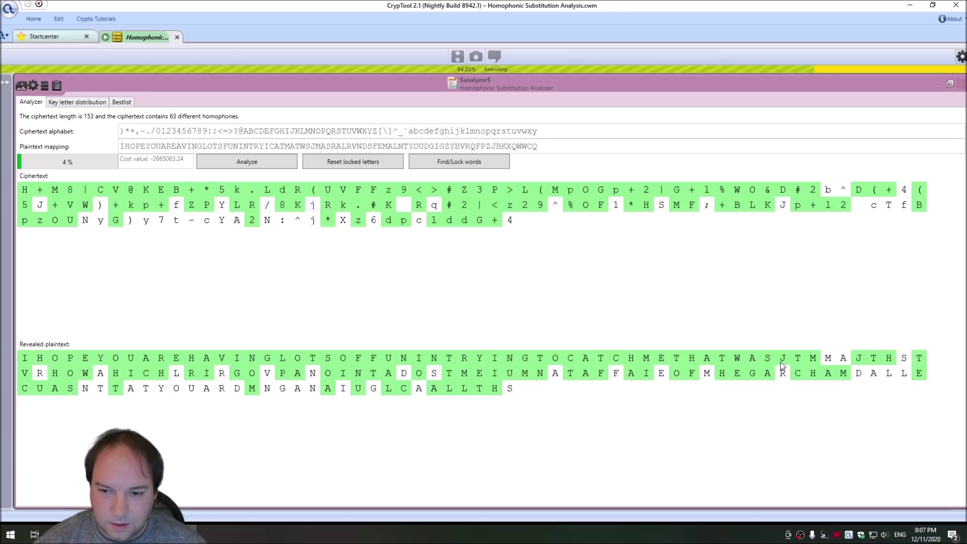
key("n")
left_click(829, 361)
type("E")
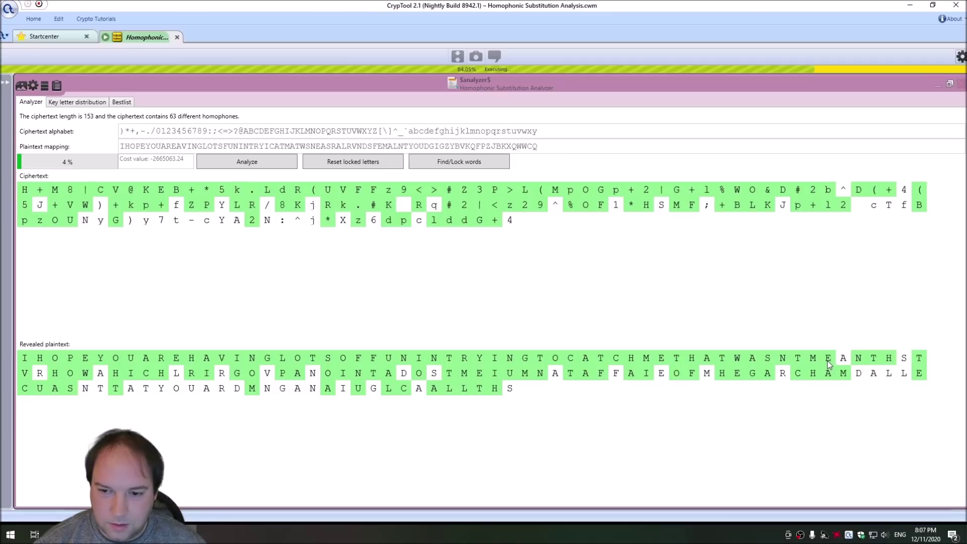
Fix the letters after ME, lock the first line's last letter, and select line two's second letter
key("alt+Tab")
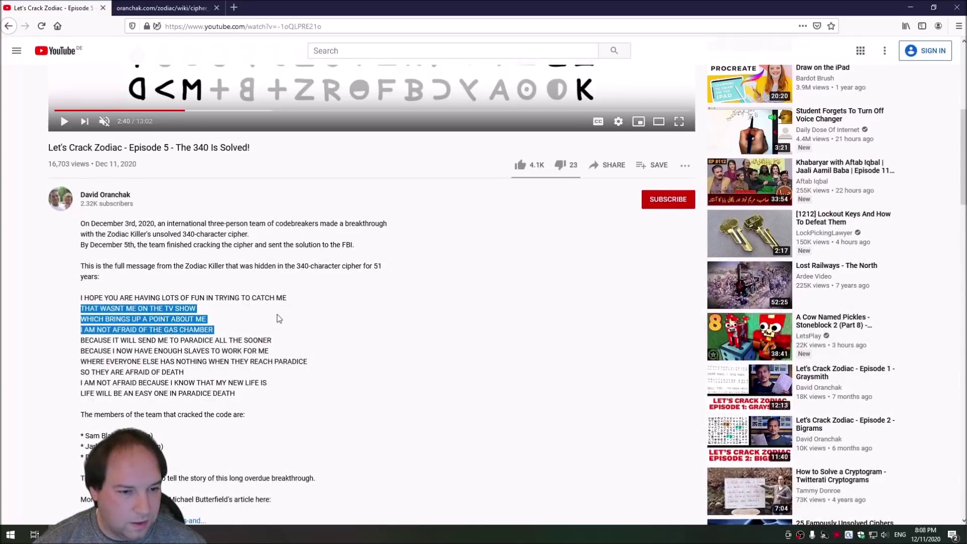
key("alt+Tab")
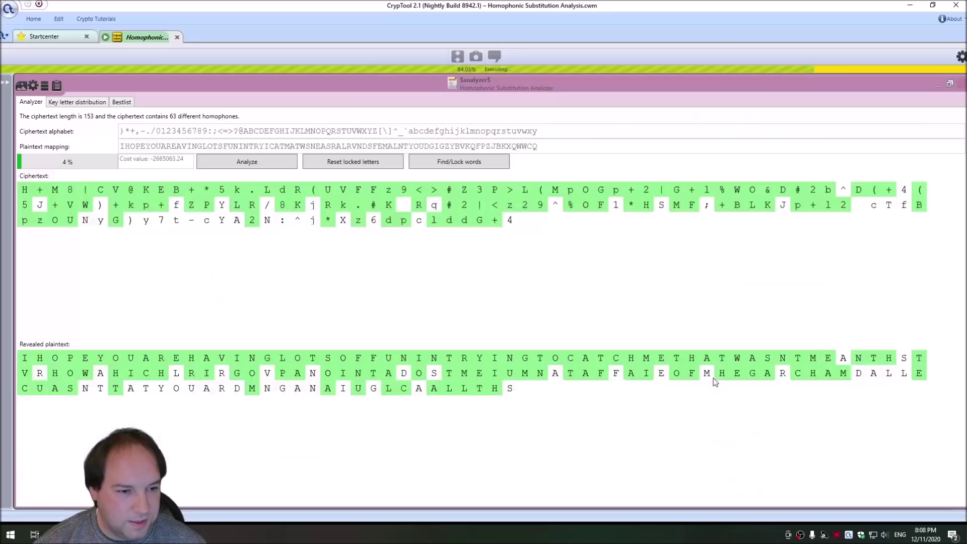
left_click(845, 359)
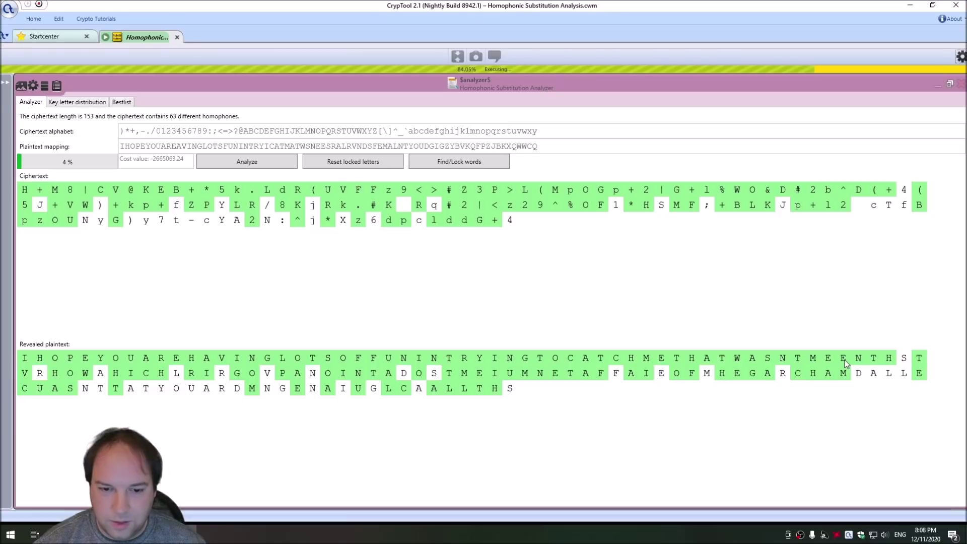
scroll(844, 361, "down", 8)
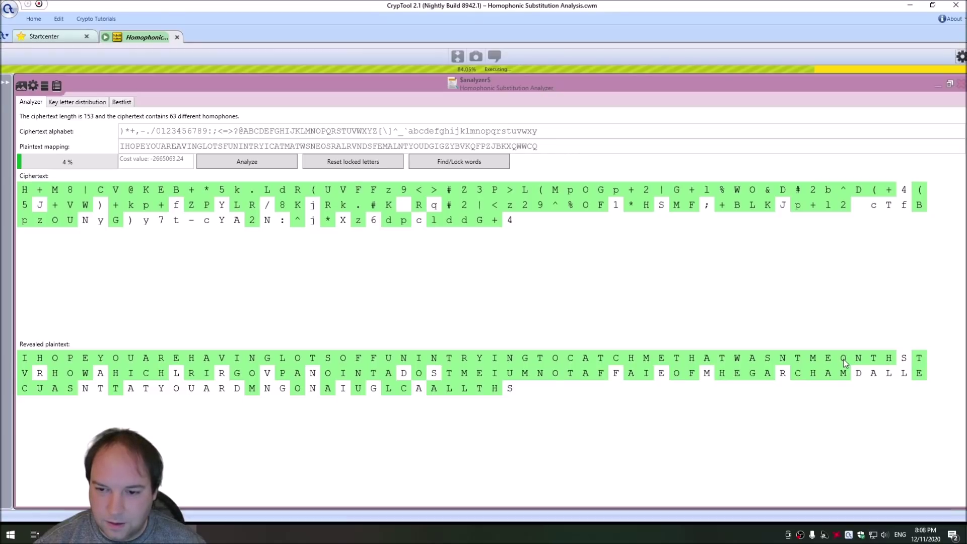
left_click(903, 358)
type("E")
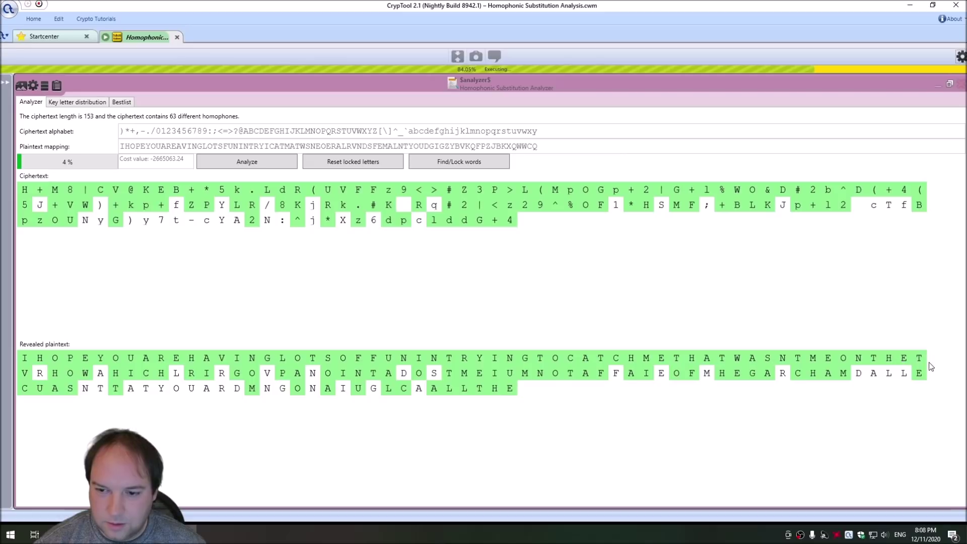
left_click(40, 373)
Type S at the start of line two and change a misread C to G
type("s")
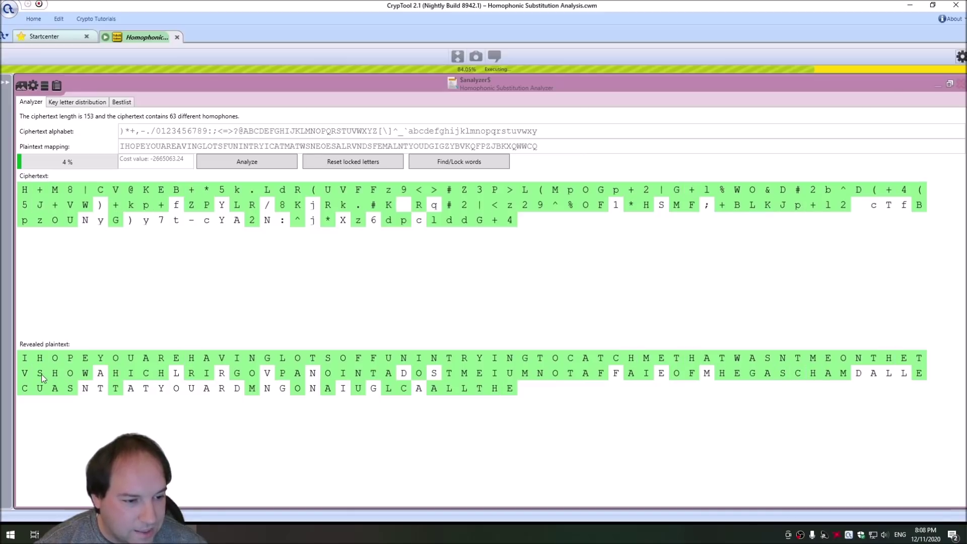
key("alt+Tab")
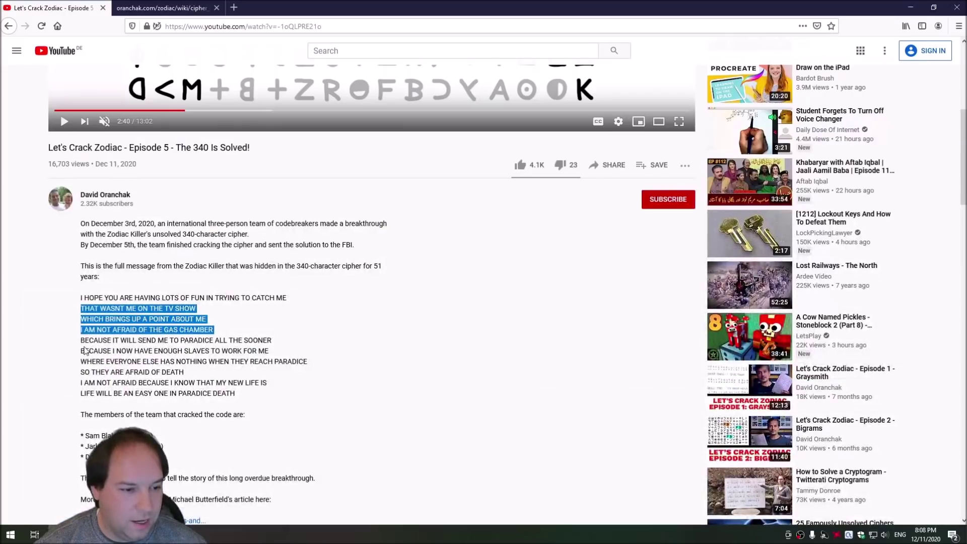
key("alt+Tab")
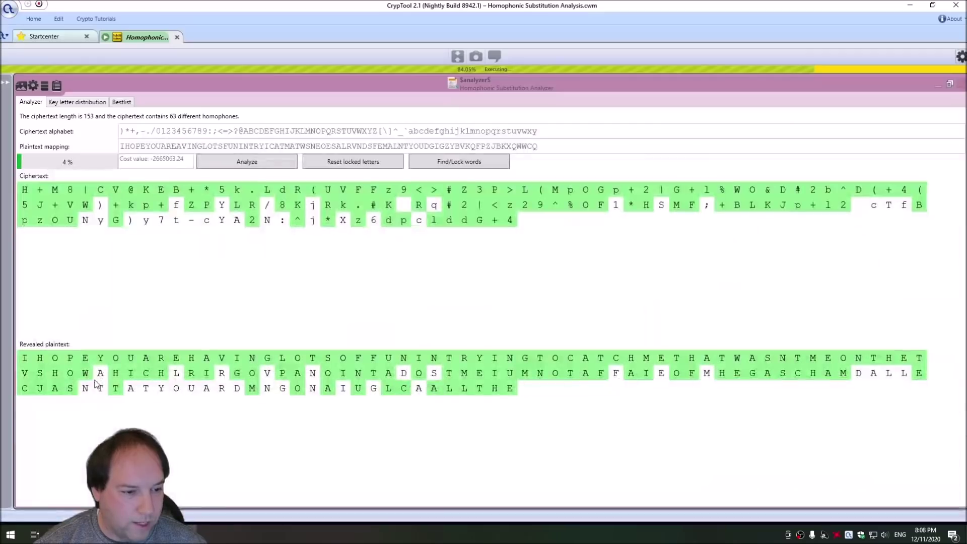
left_click(101, 378)
type("D")
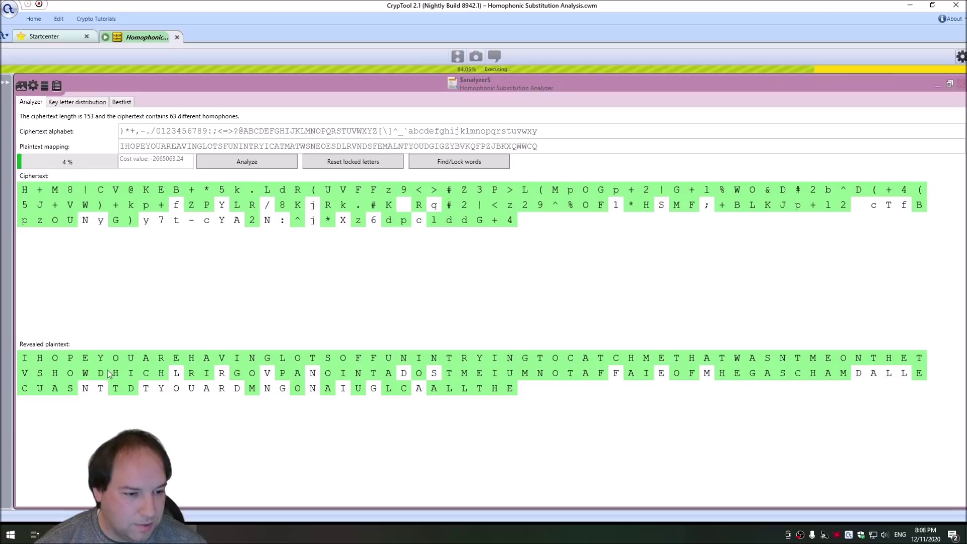
key("g")
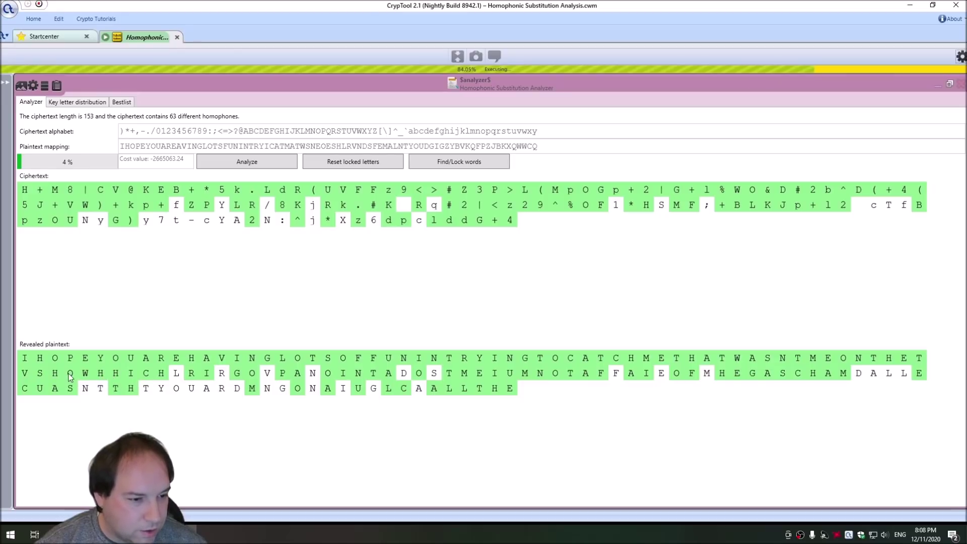
Lock every H from the + symbol, the letters from cipher f, and the correct R
key("alt+Tab")
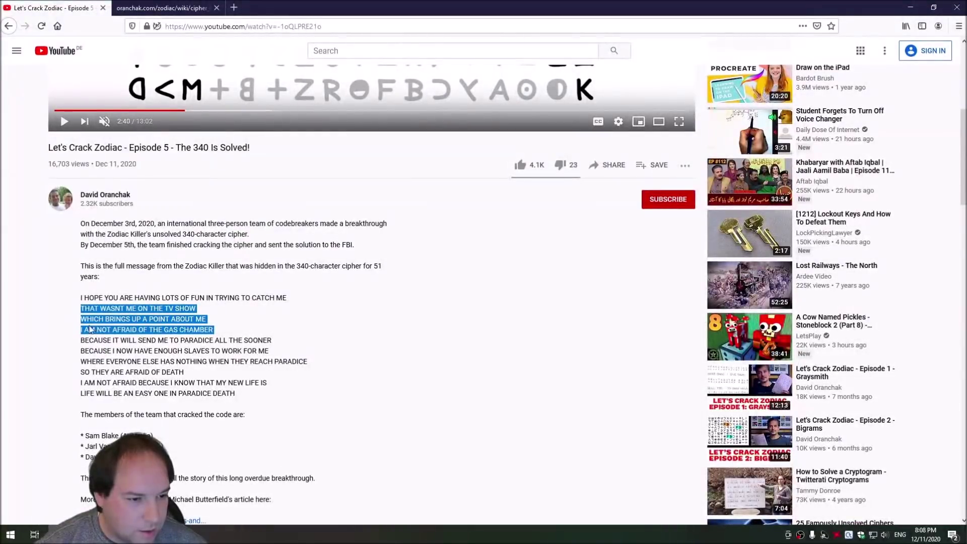
key("alt+Tab")
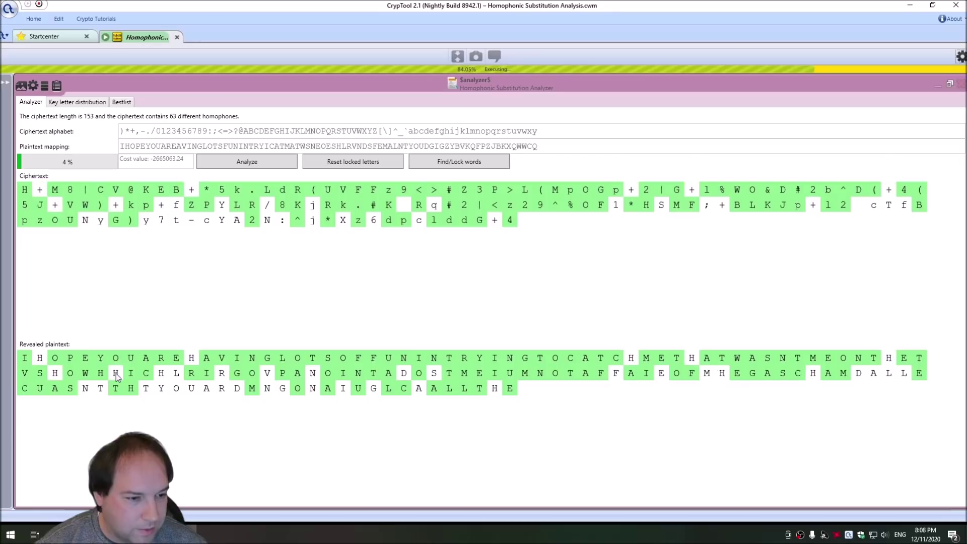
left_click(116, 375)
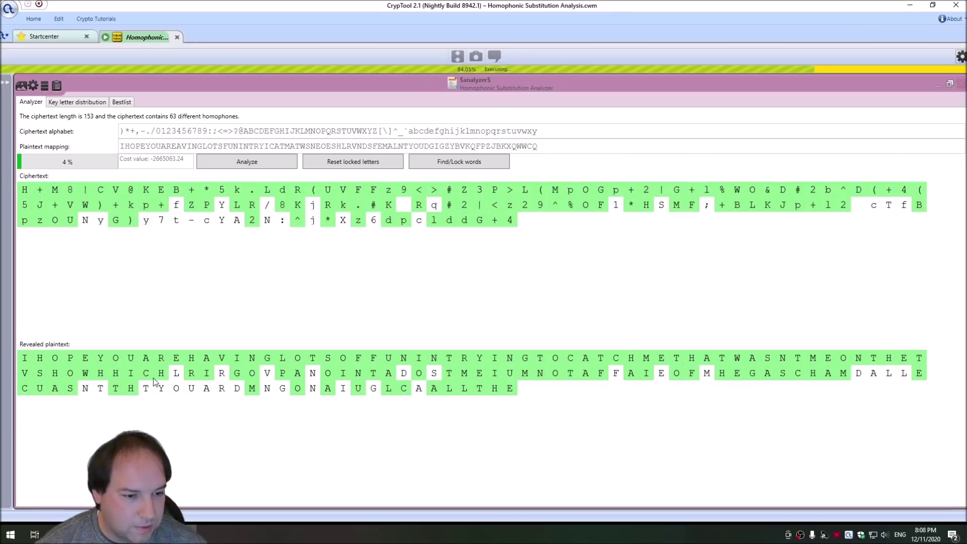
key("alt+Tab")
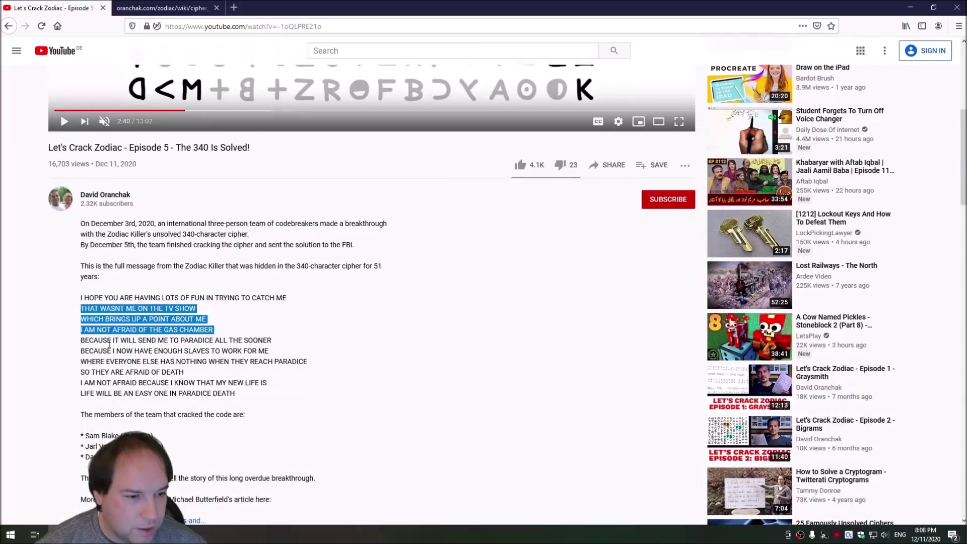
key("alt+Tab")
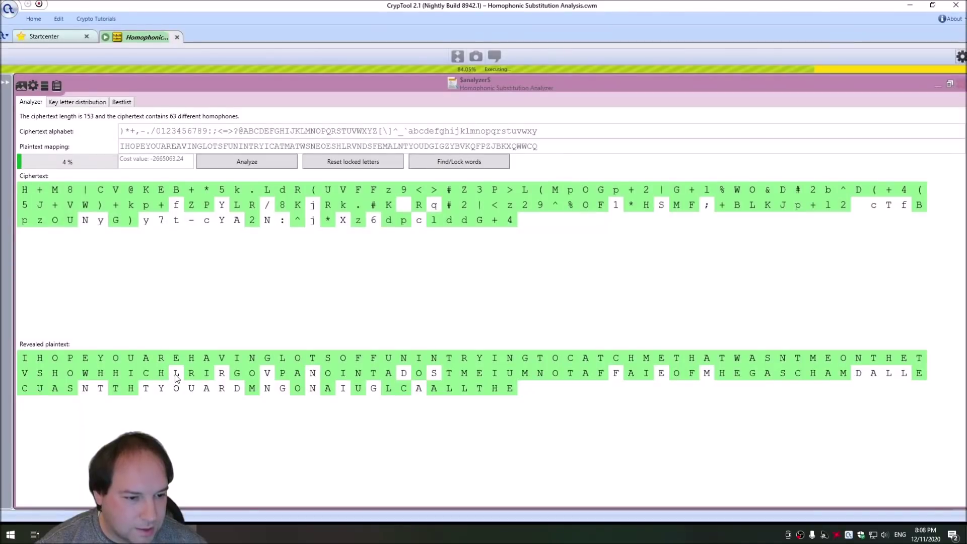
left_click(175, 373)
scroll(174, 374, "down", 9)
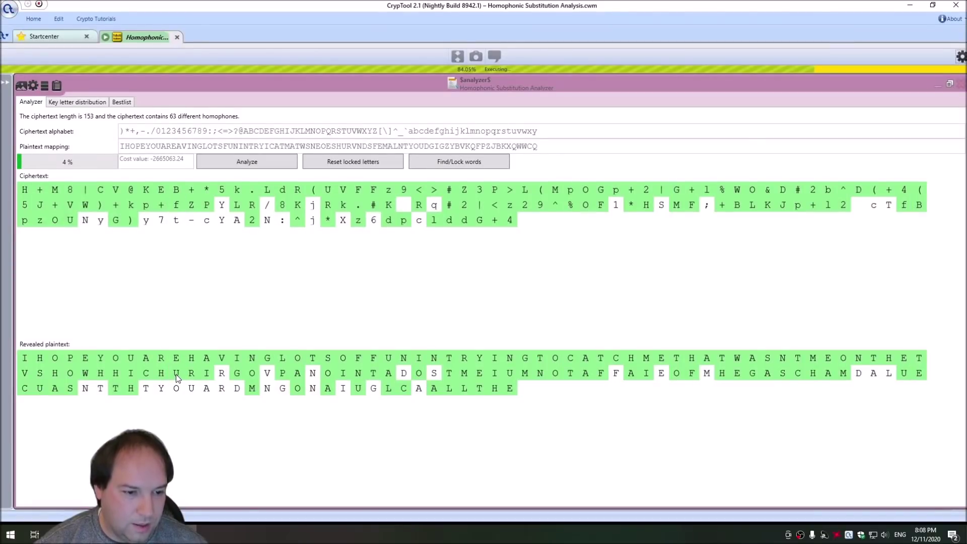
scroll(176, 374, "down", 8)
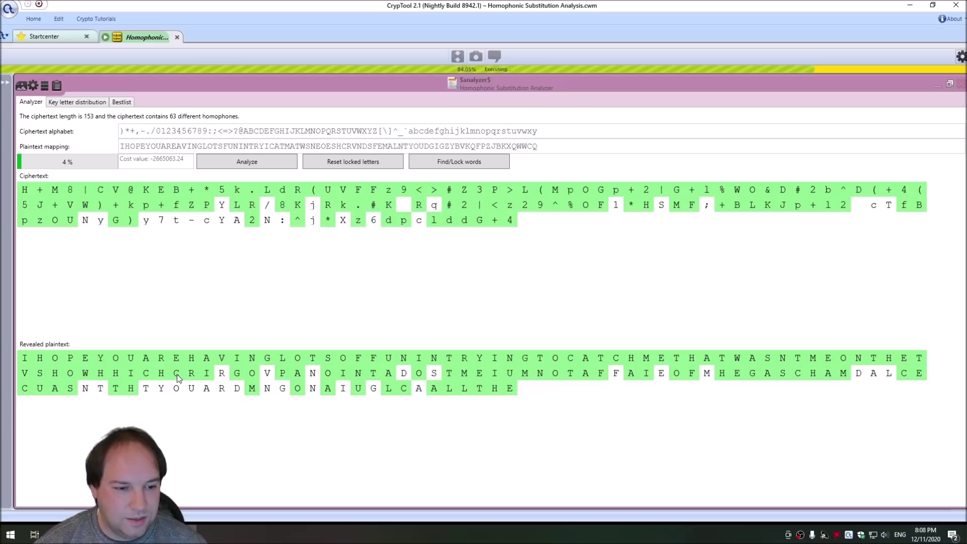
scroll(177, 373, "up", 1)
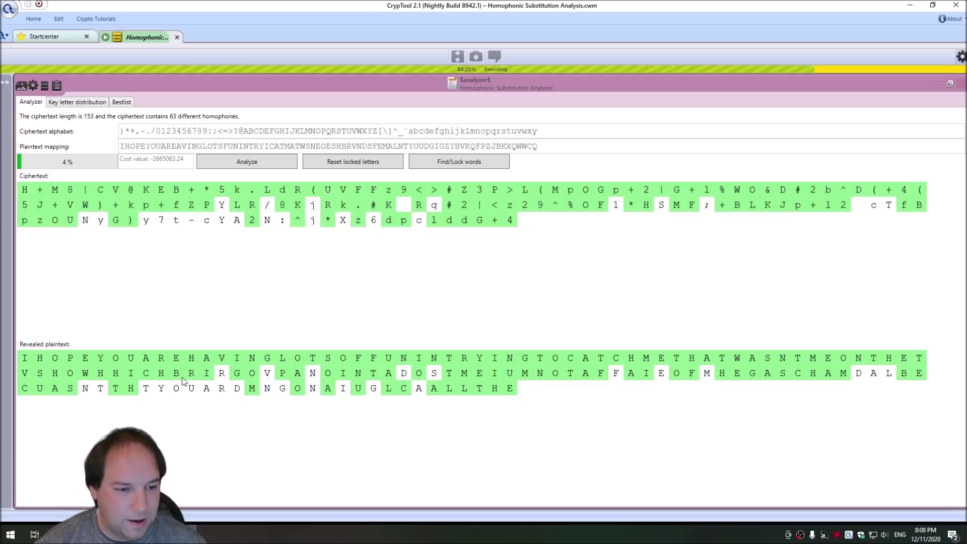
left_click(219, 378)
Change the R letters after BRING to S, typing 'srs' over them
scroll(220, 381, "down", 2)
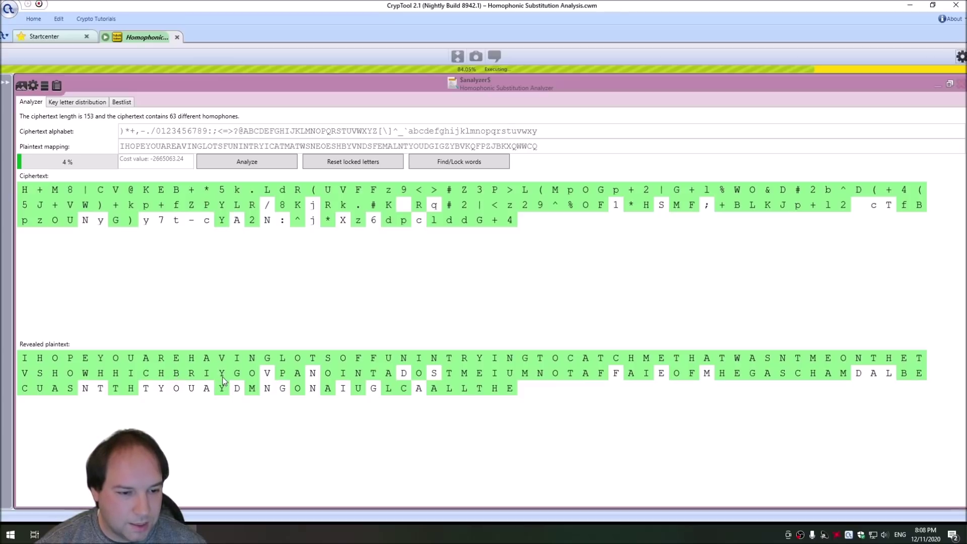
scroll(223, 380, "down", 8)
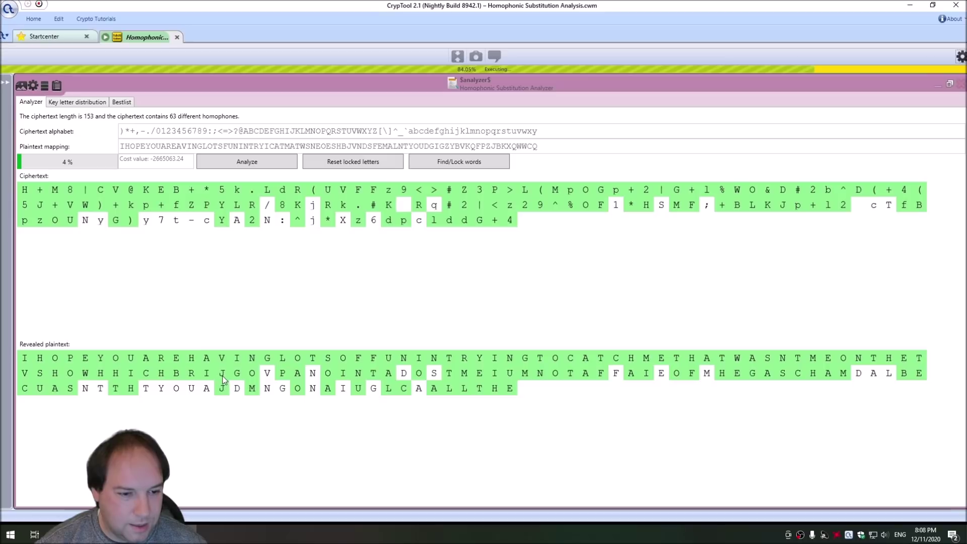
key("alt+Tab")
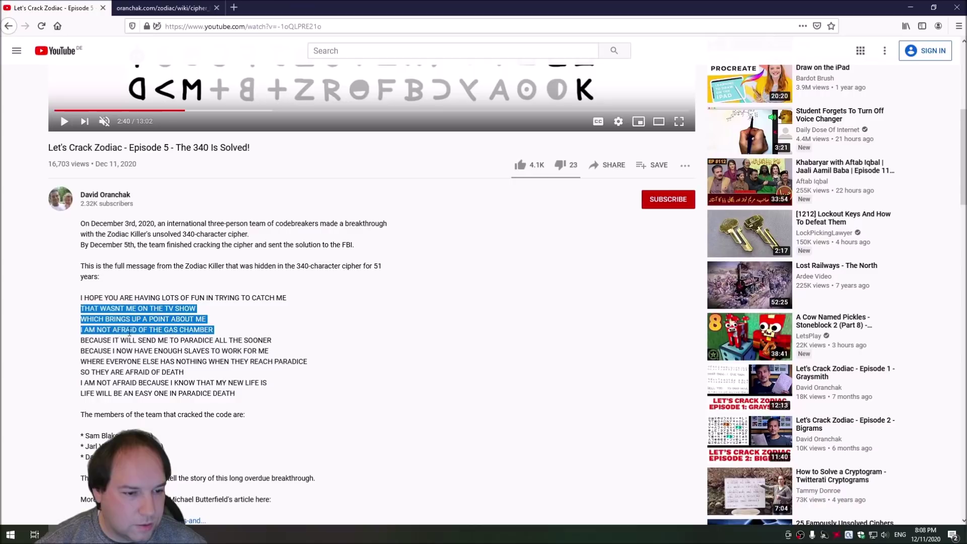
key("alt+Tab")
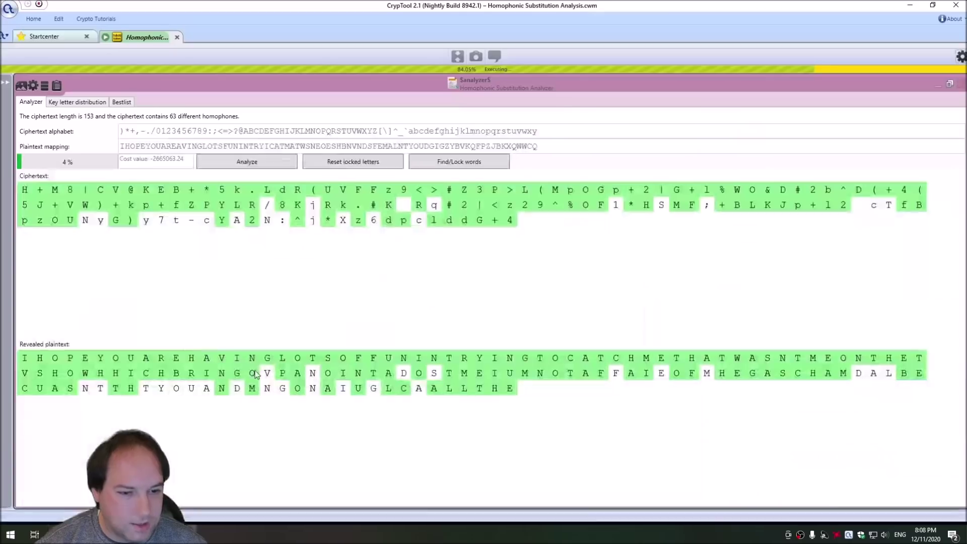
left_click(252, 373)
type("s")
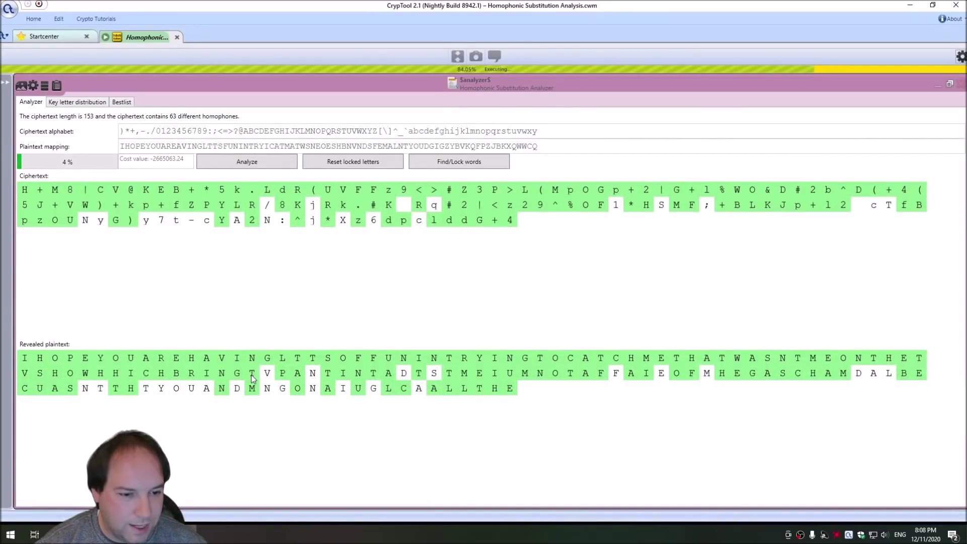
type("r")
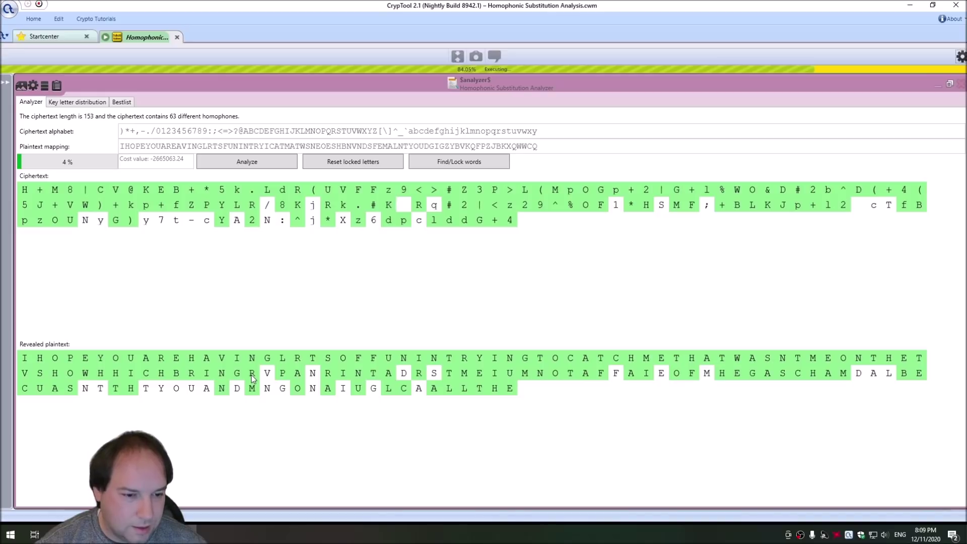
type("s")
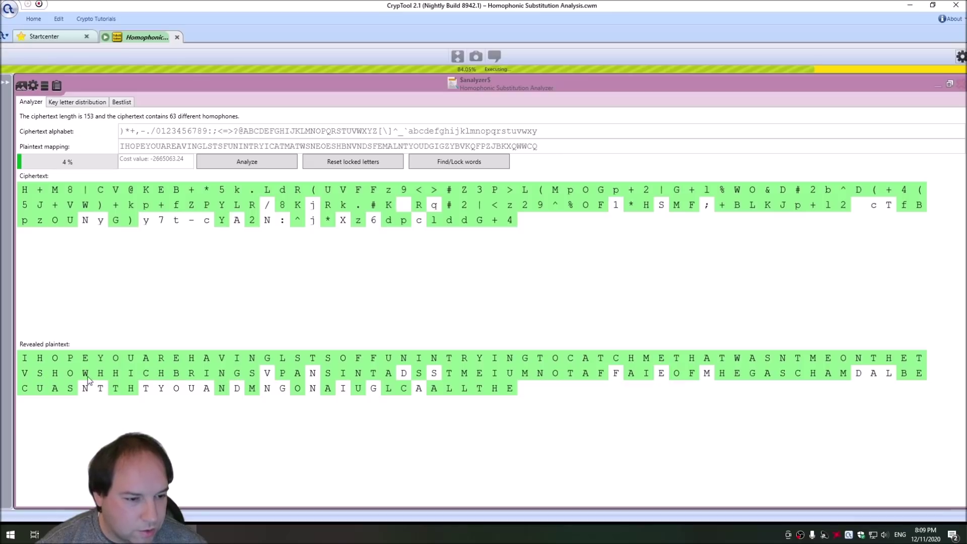
Type M, W and E over wrong letters so line two reads VSHOWWHICHBRING
type("m")
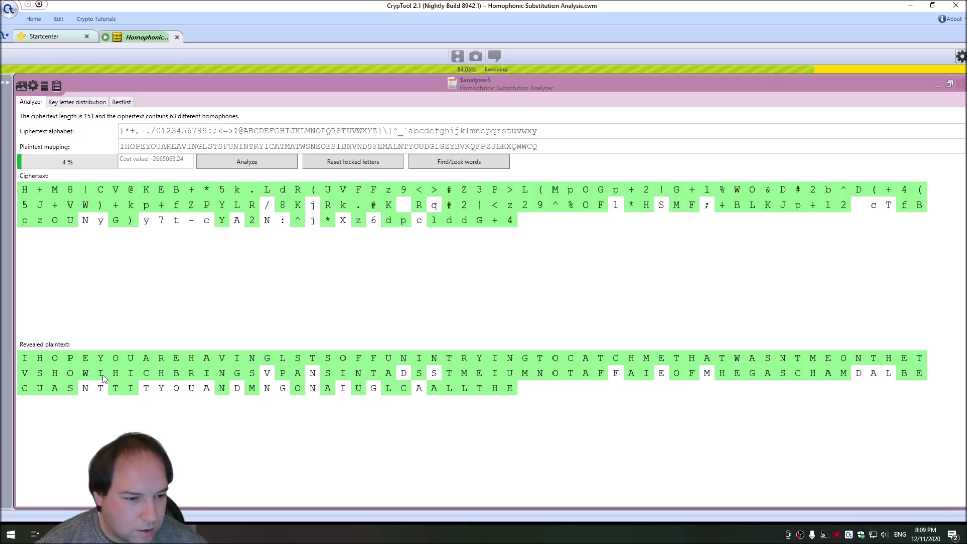
type("w")
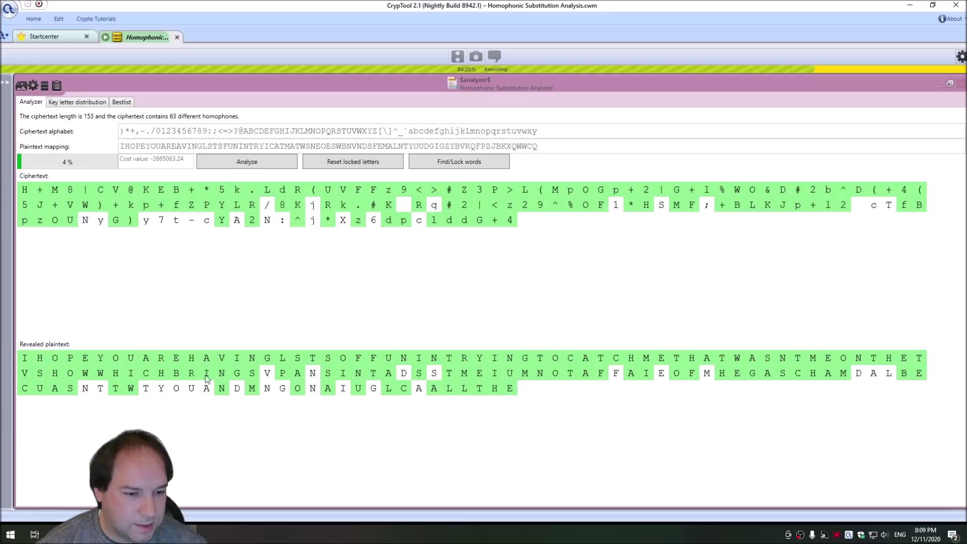
type("d")
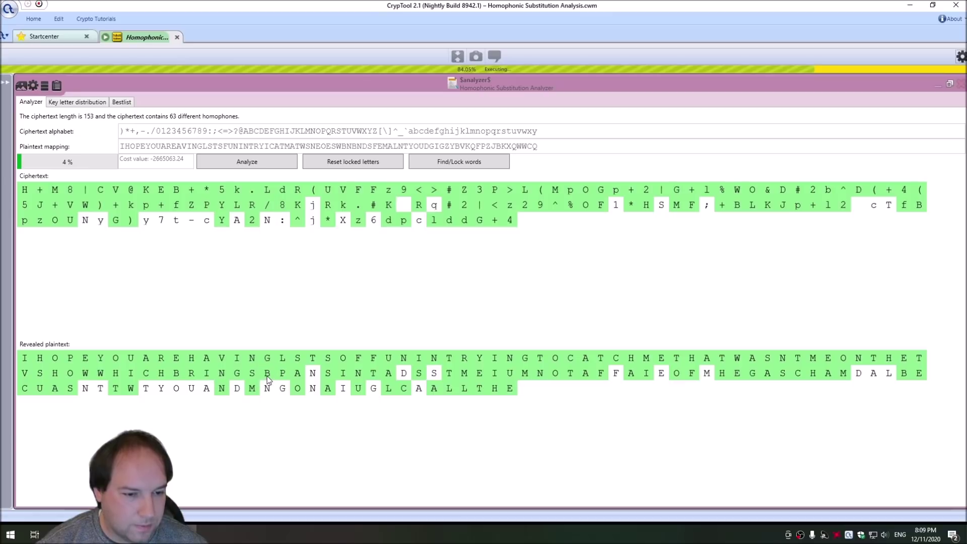
key("alt+Tab")
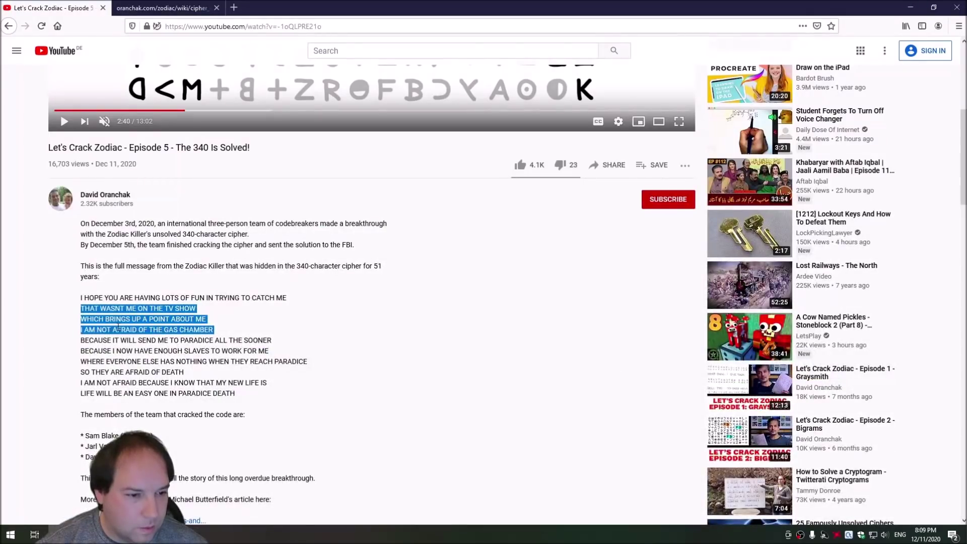
key("alt+Tab")
type("e")
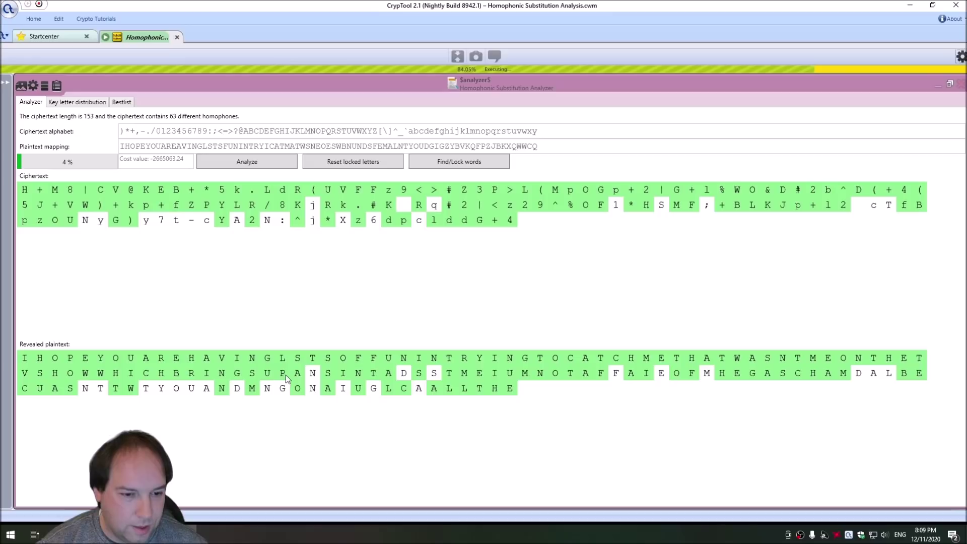
key("alt+Tab")
key("alt+Tab")
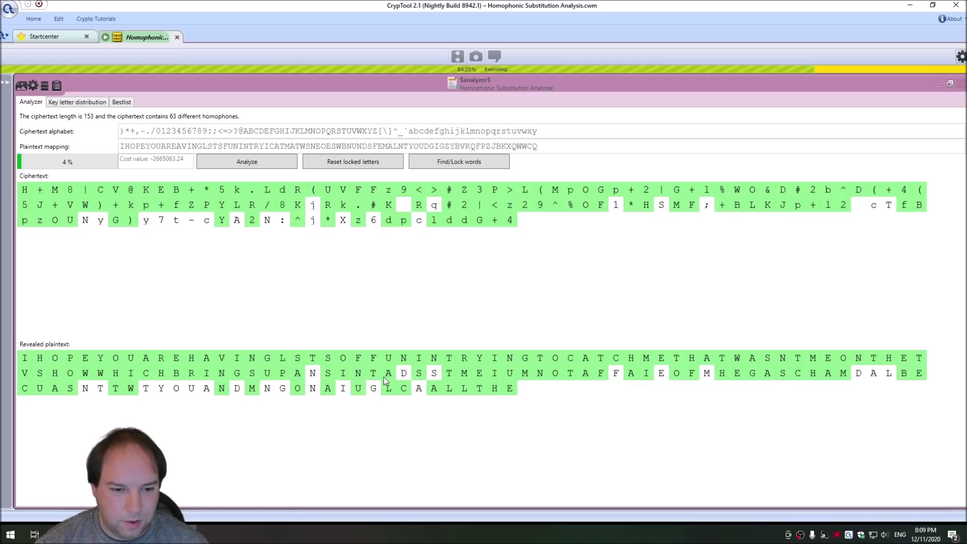
key("alt+Tab")
key("alt+Tab")
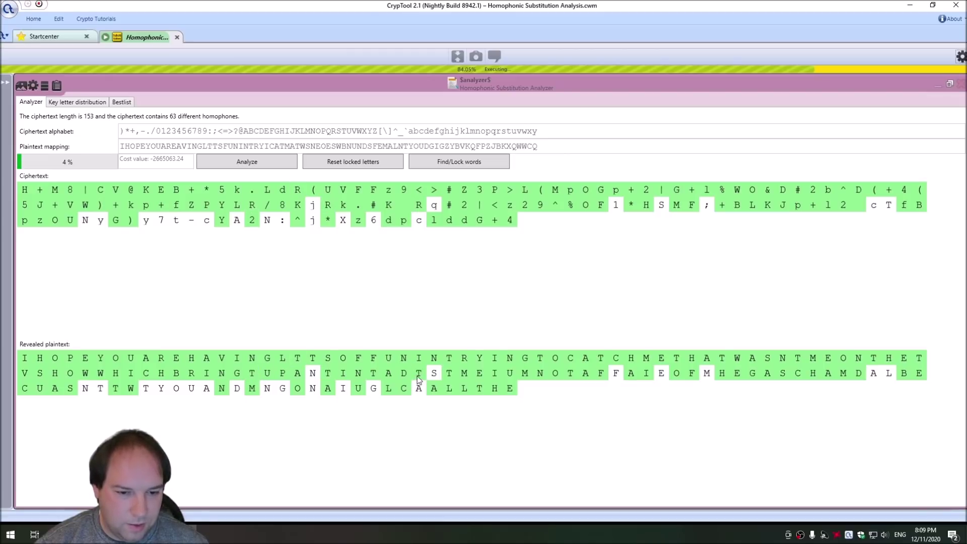
Correct letters to O and G so the opening reads HAVING LOTS
key("v")
key("o")
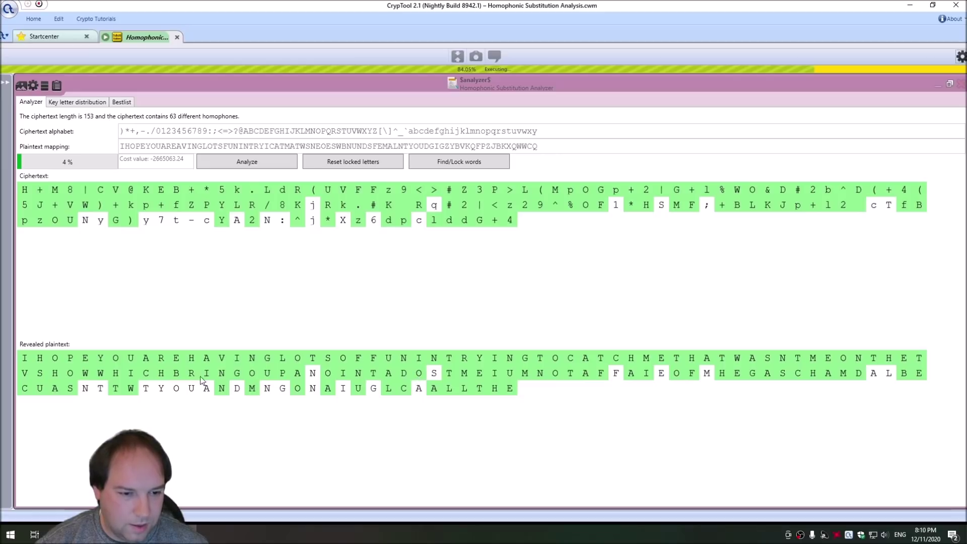
type("H")
key("i")
key("g")
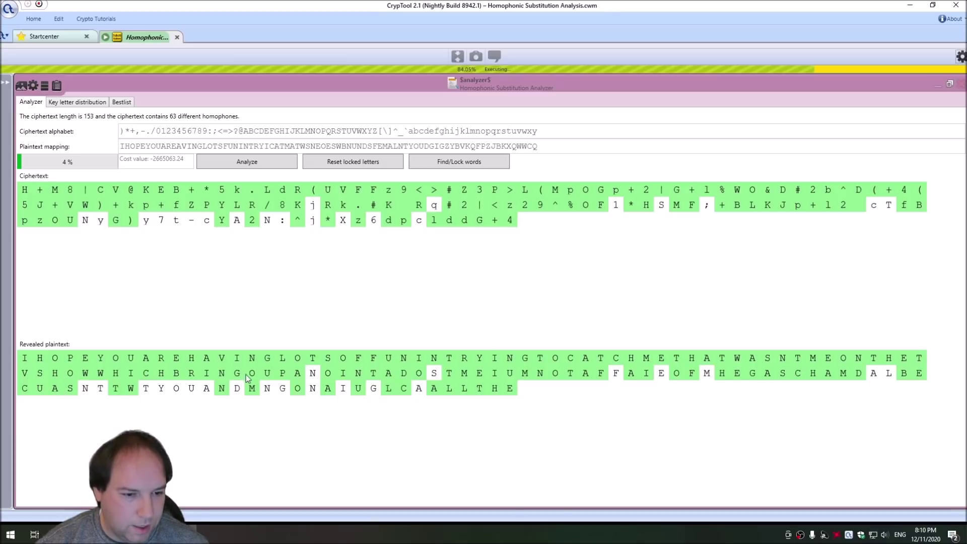
Compare the plaintext lines with the published message, scrolling through the analyzer
key("alt+Tab")
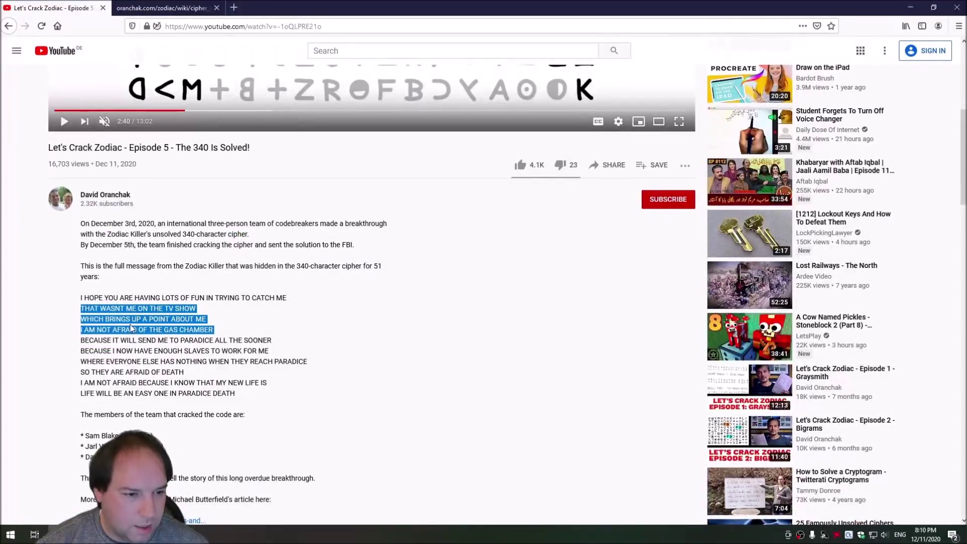
key("alt+Tab")
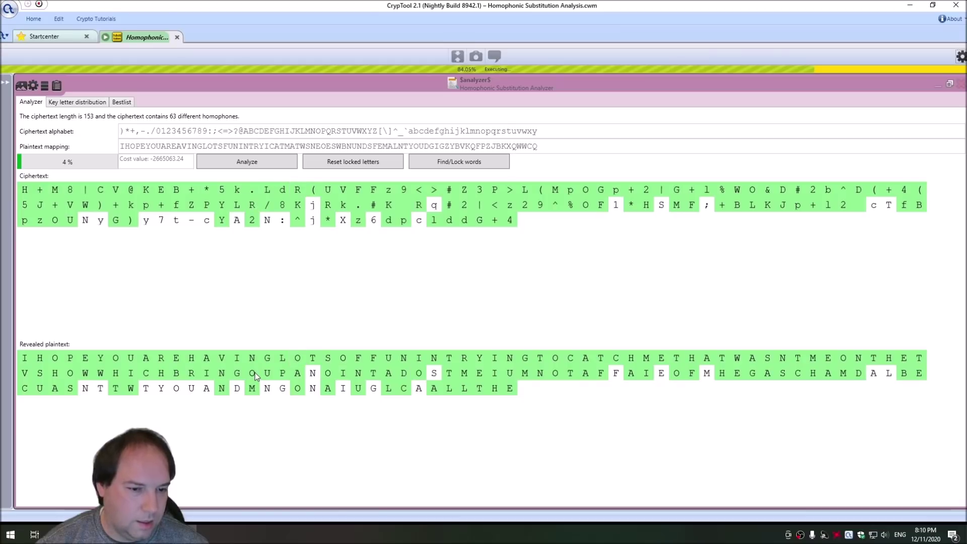
key("alt+Tab")
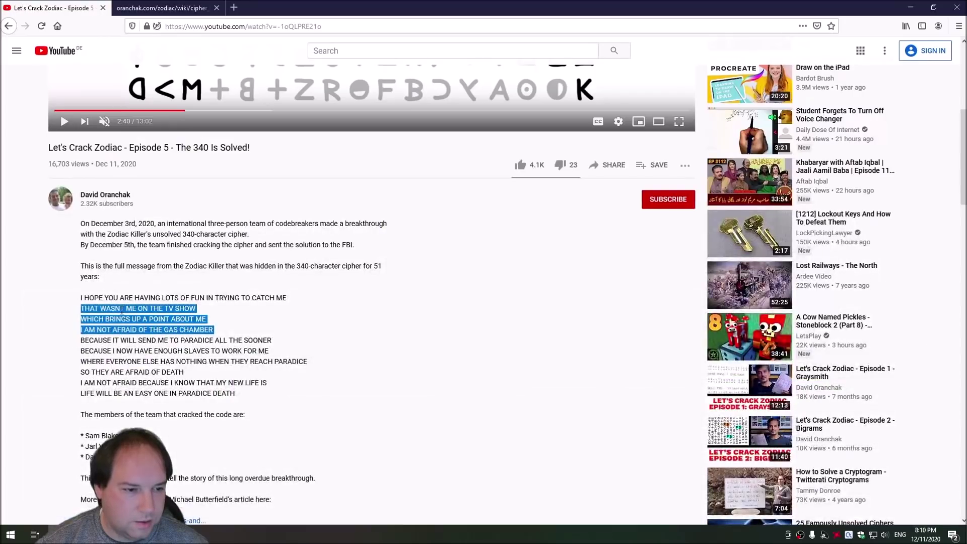
key("alt+Tab")
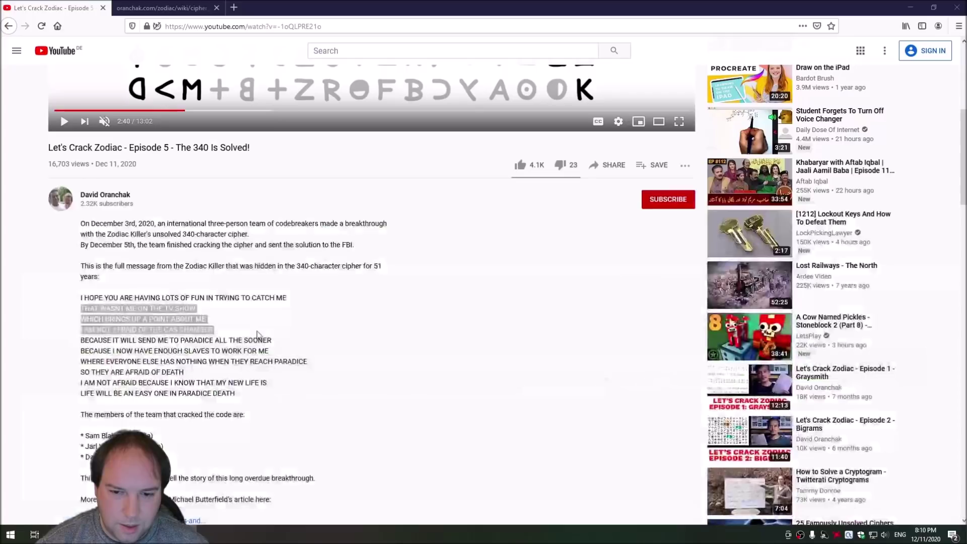
key("alt+Tab")
key("alt+Tab")
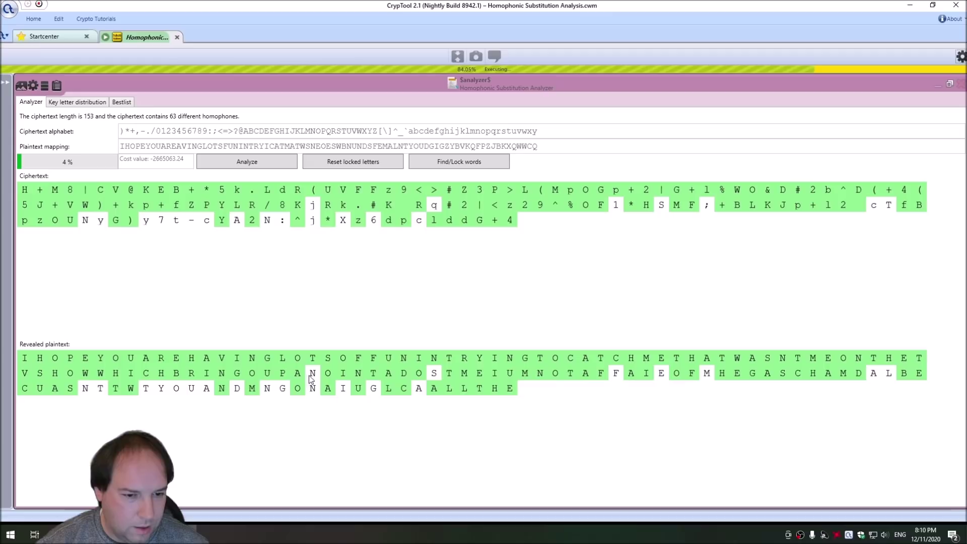
scroll(313, 373, "down", 3)
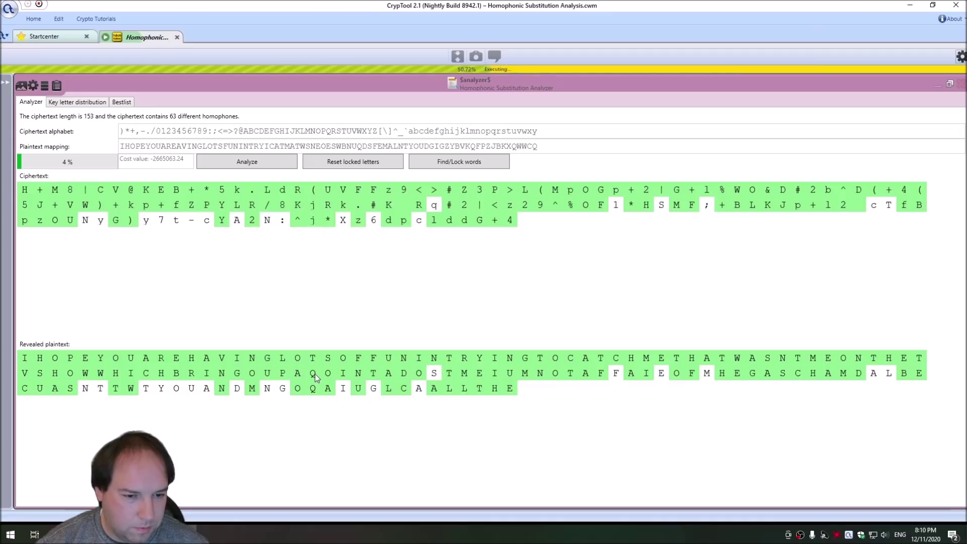
scroll(314, 374, "down", 5)
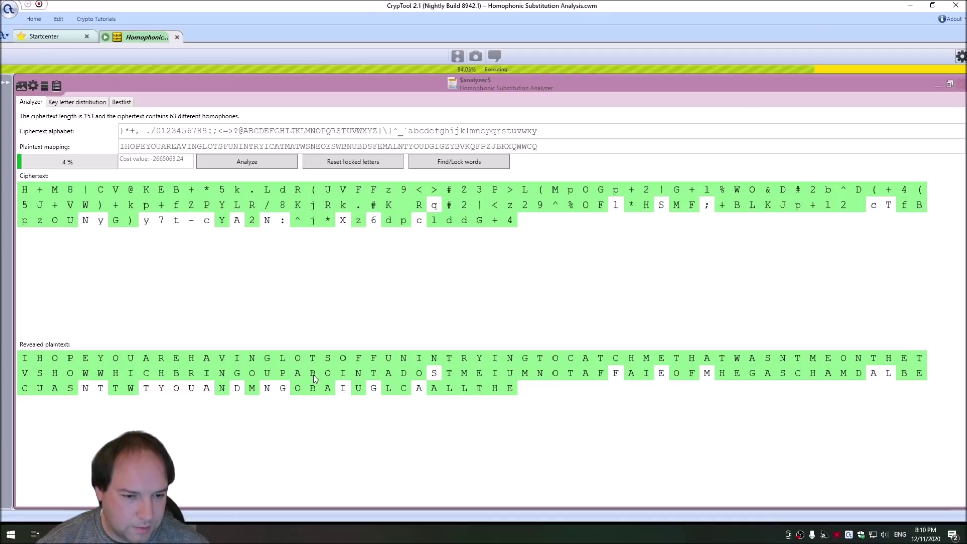
scroll(312, 379, "down", 3)
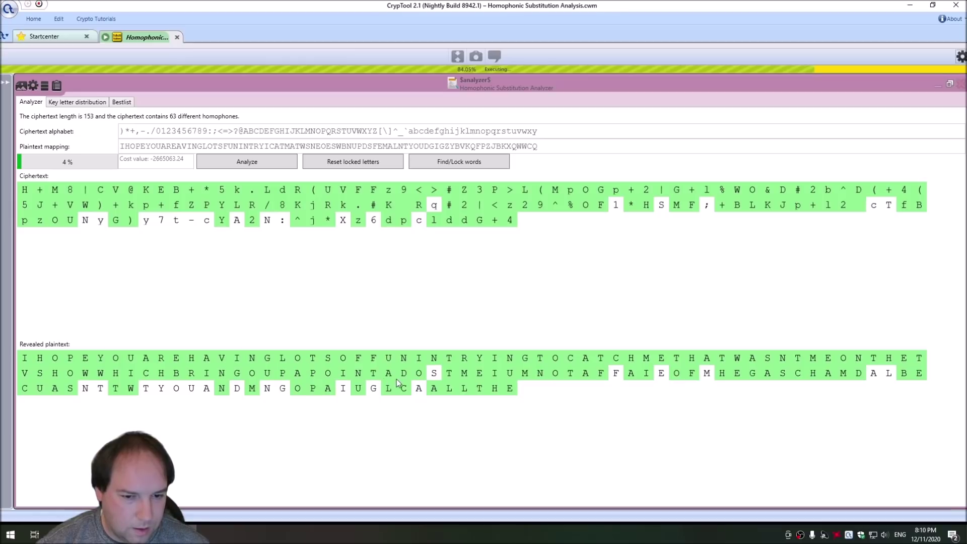
key("alt+Tab")
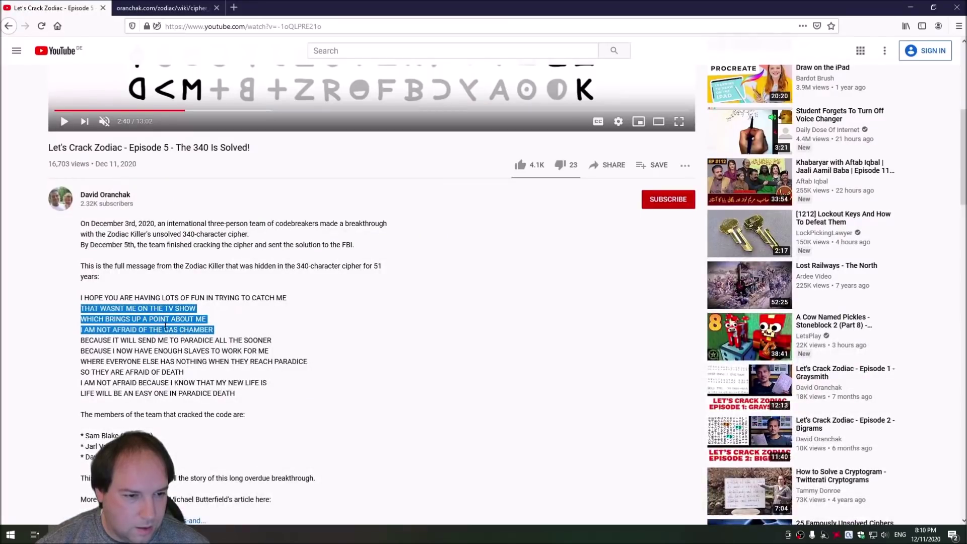
key("alt+Tab")
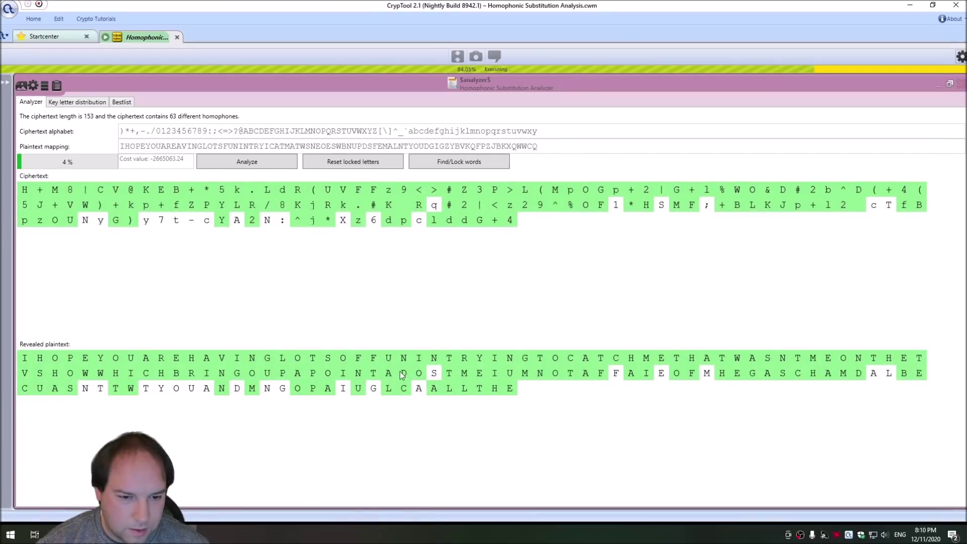
scroll(406, 378, "down", 1)
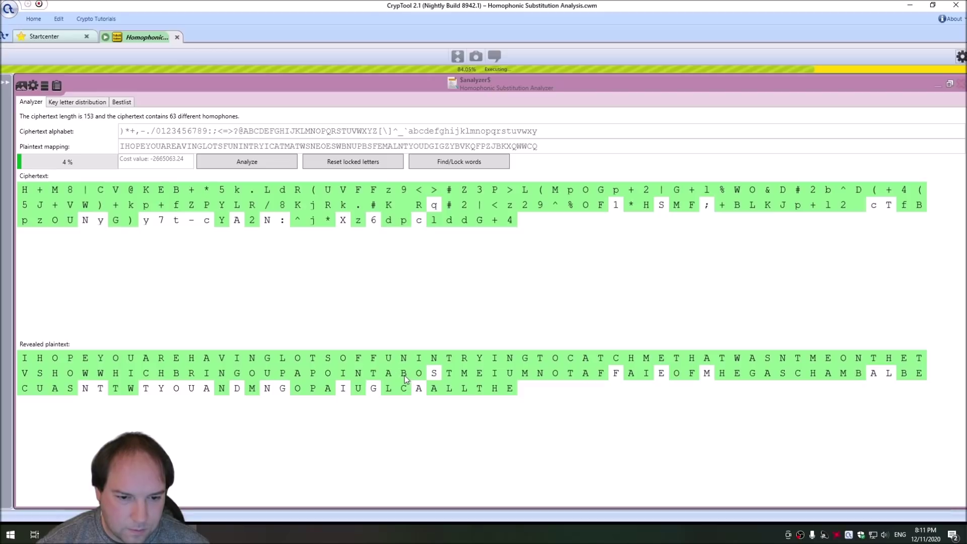
scroll(435, 377, "down", 2)
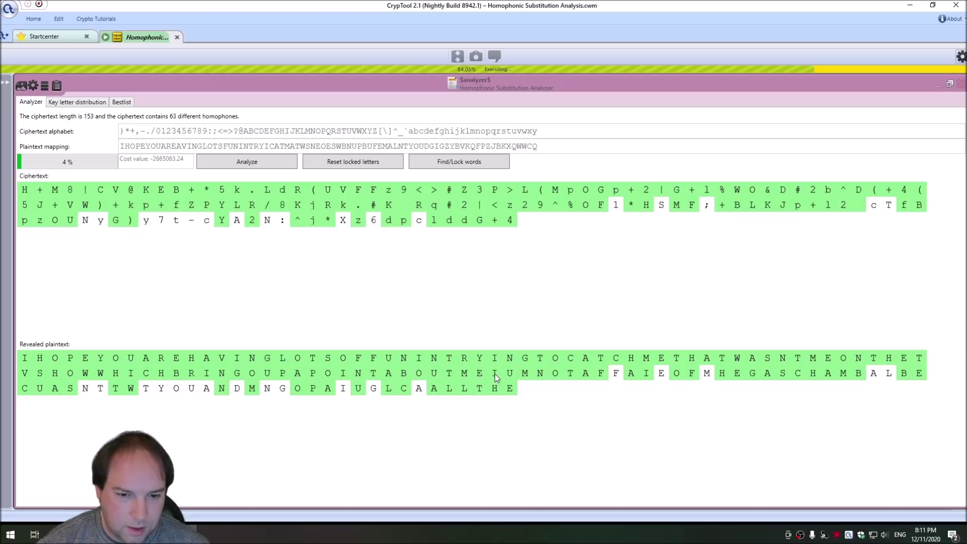
key("alt+Tab")
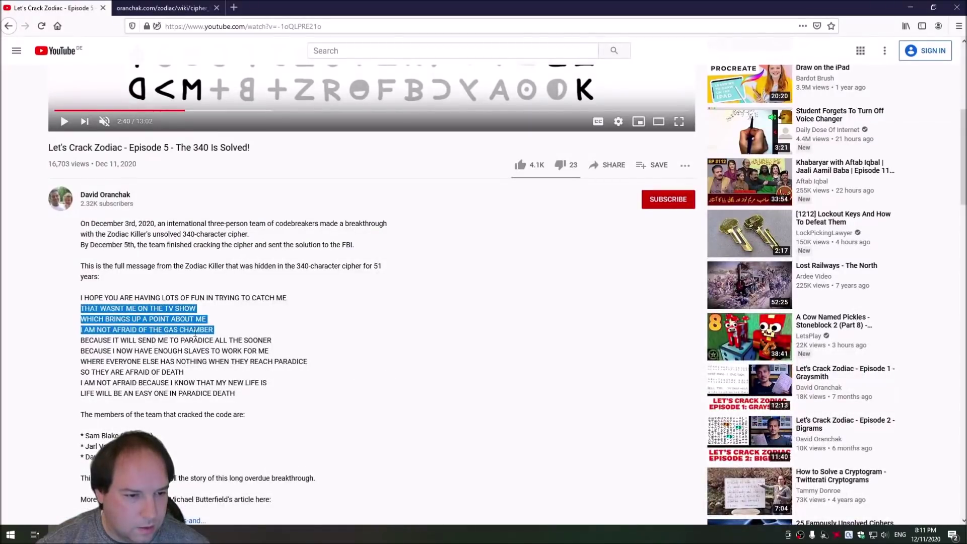
key("alt+Tab")
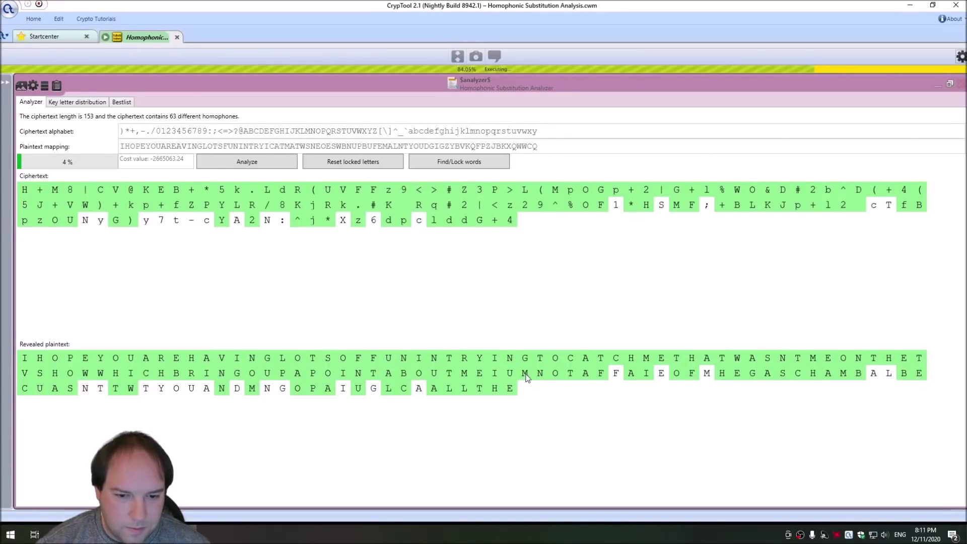
Lock the correct F and E, enter Y, and lock the letter from ciphertext ;
left_click(615, 377)
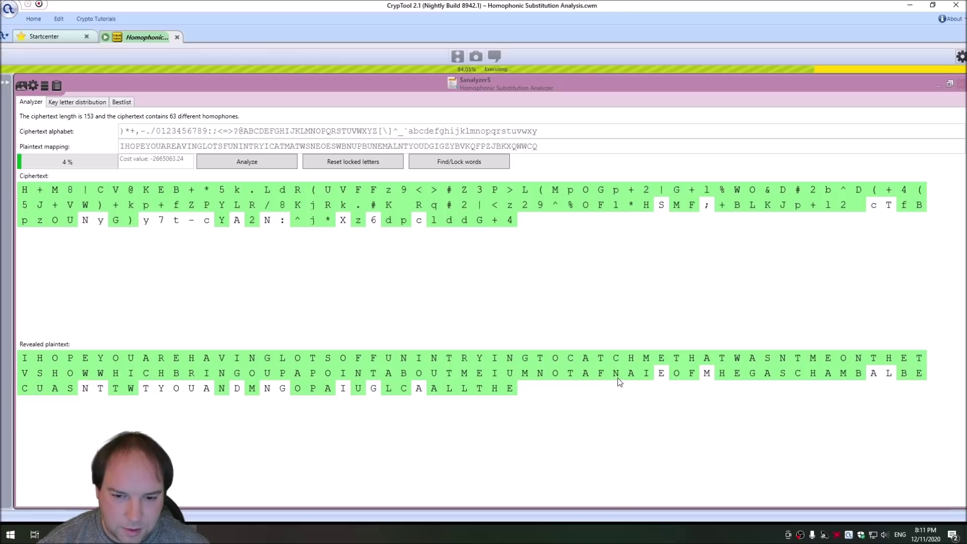
key("alt+Tab")
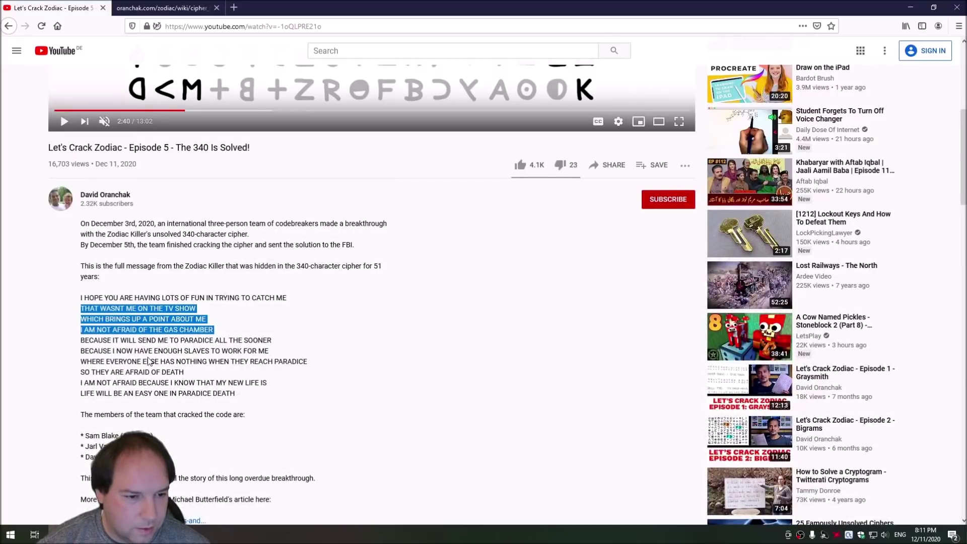
key("alt+Tab")
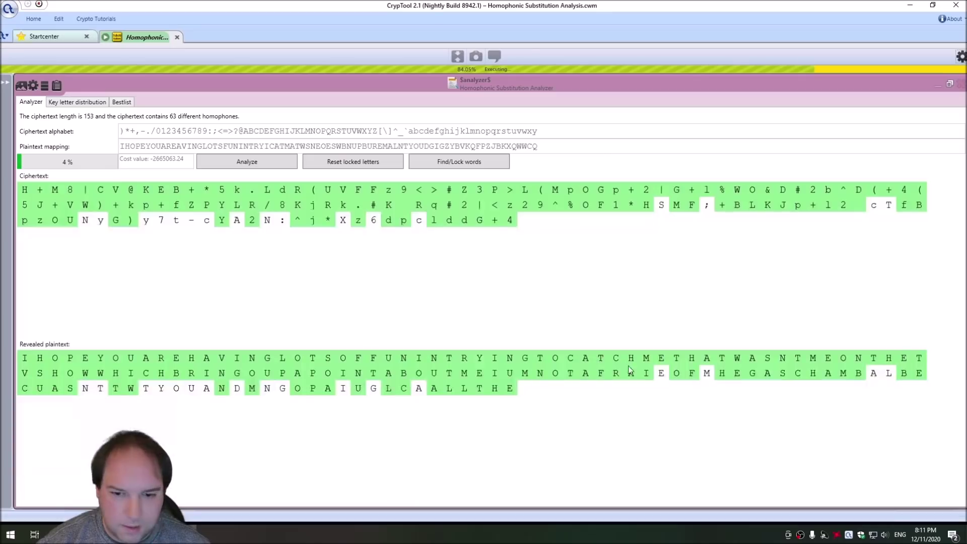
left_click(662, 375)
type("V")
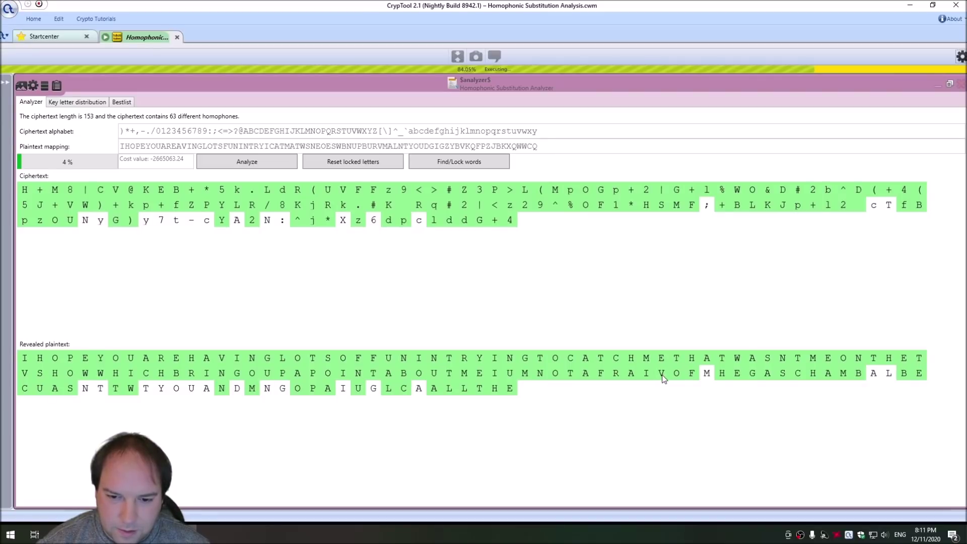
type("y")
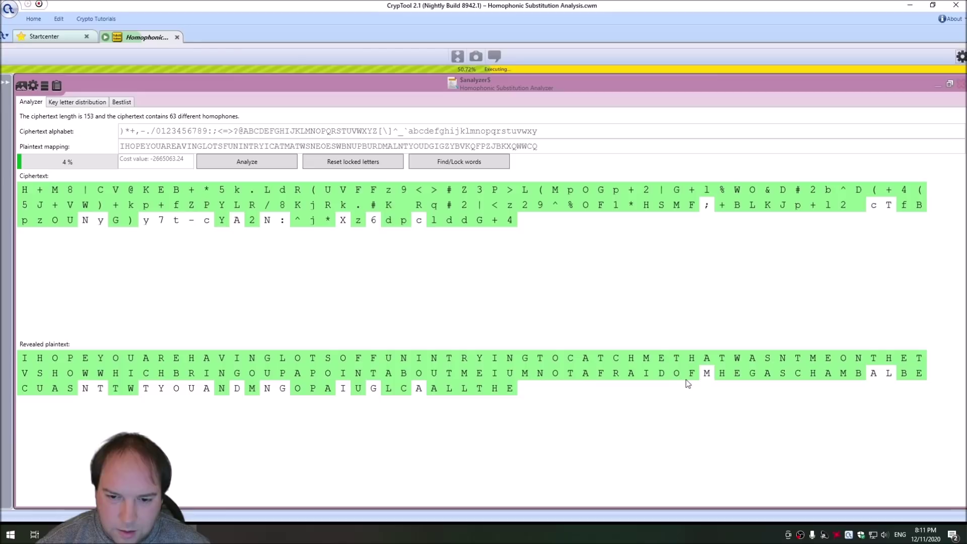
left_click(706, 377)
Fix letters to spell GAS CHAMBER, locking the A mapped from ciphertext c
type("q")
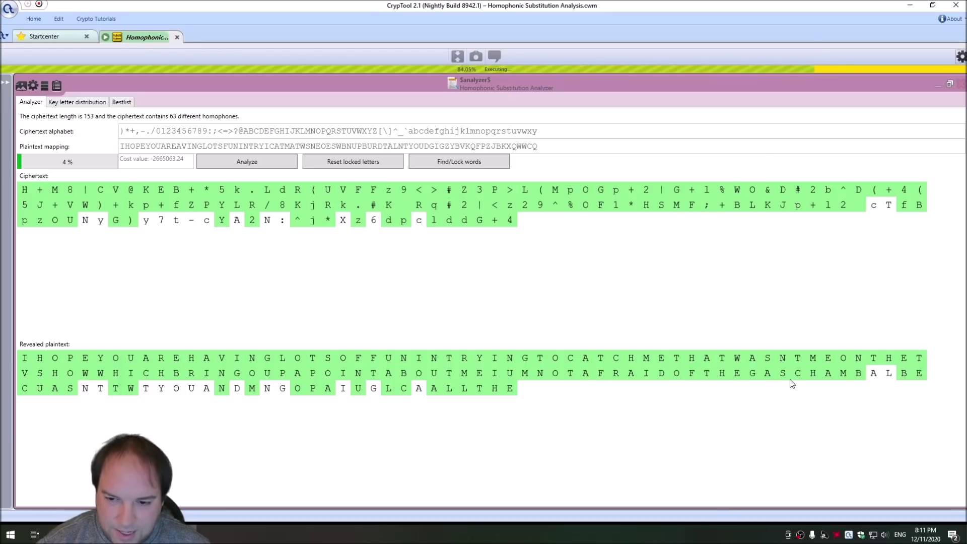
left_click(876, 377)
type("D")
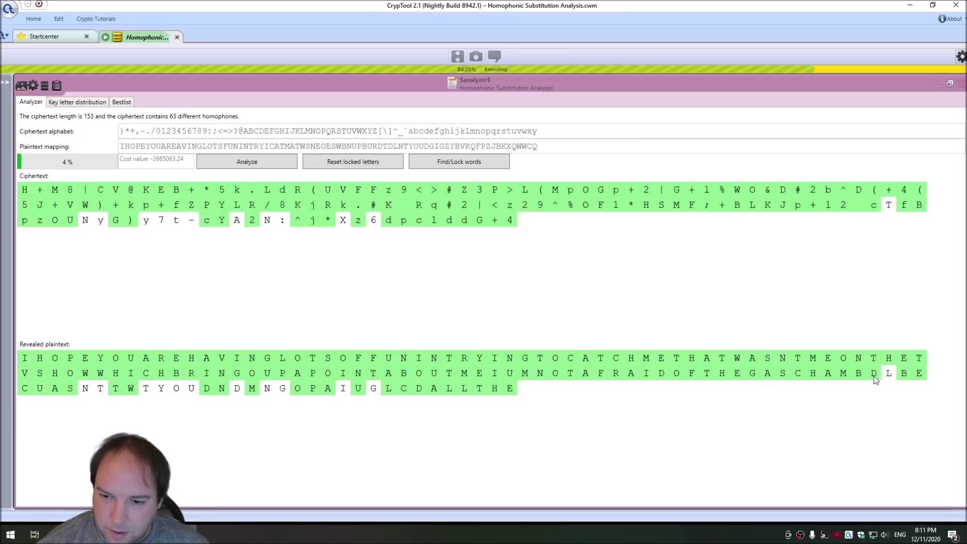
type("e")
left_click(886, 376)
type("mnopq")
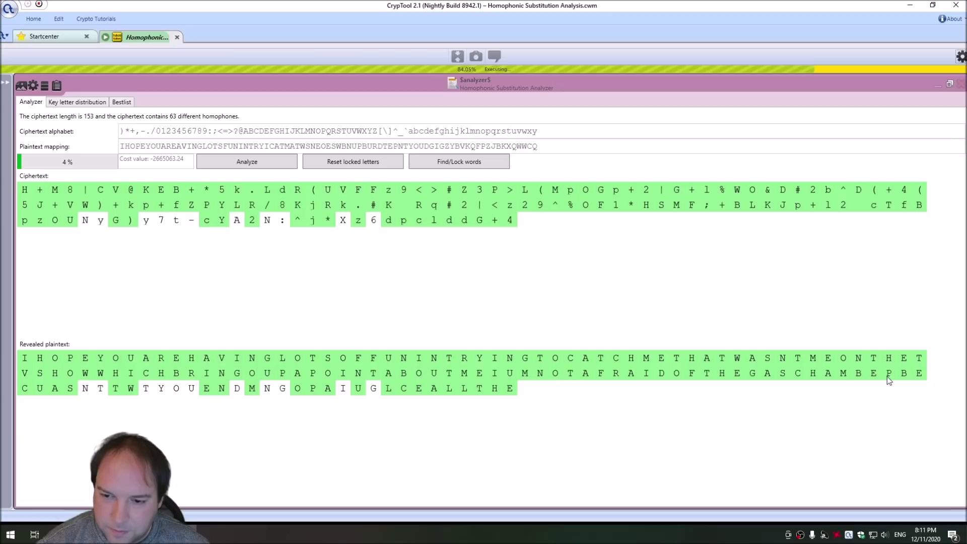
type("r")
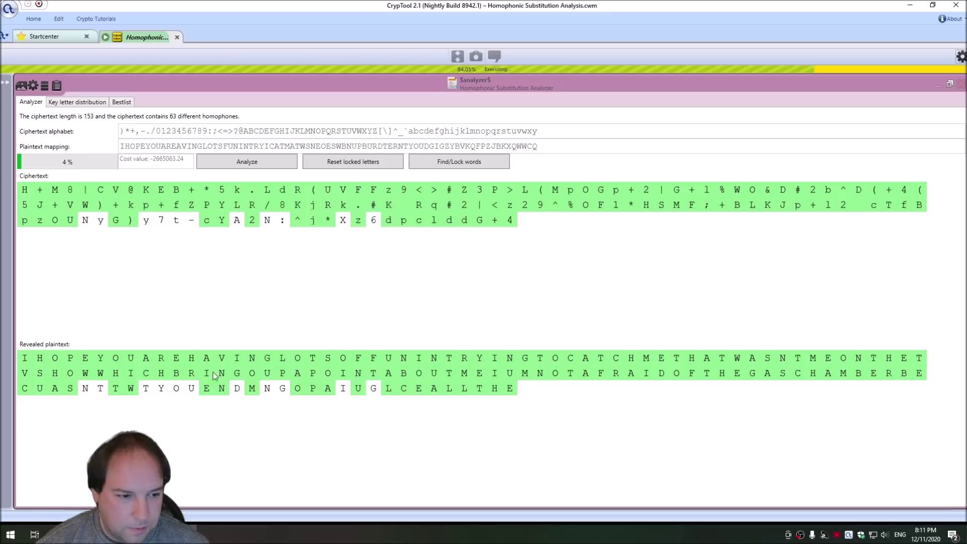
Retype the third line's letters to begin CUASEITWILLSENDME, then lock the D
left_click(87, 390)
type("o")
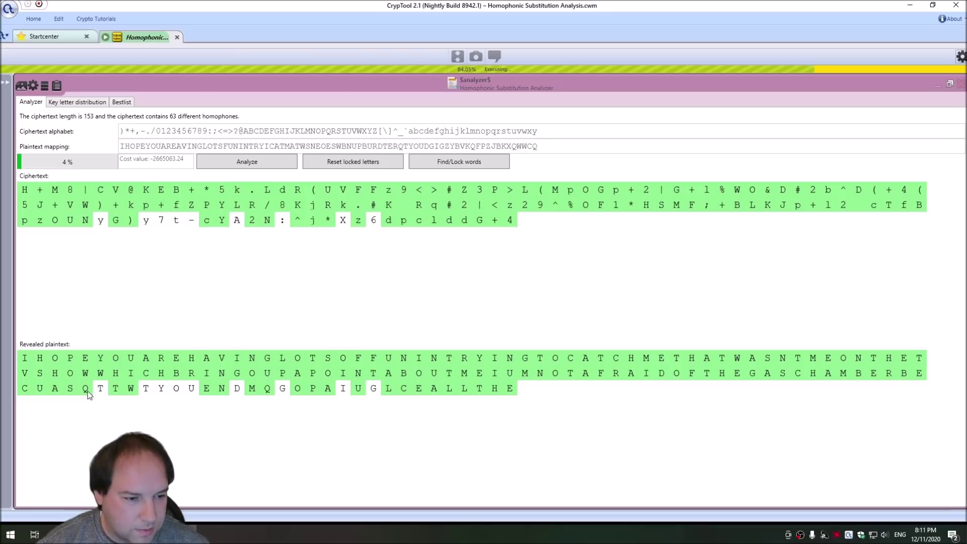
type("td")
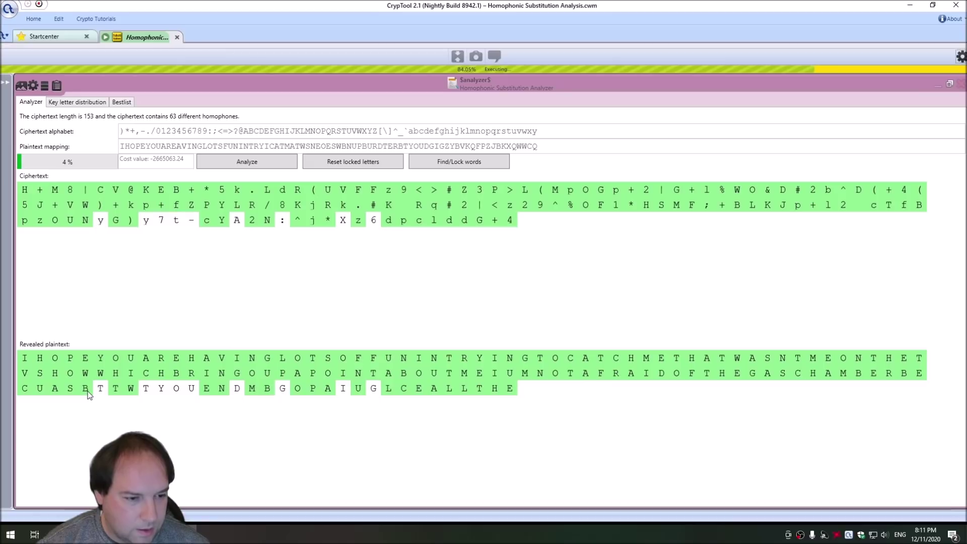
type("u")
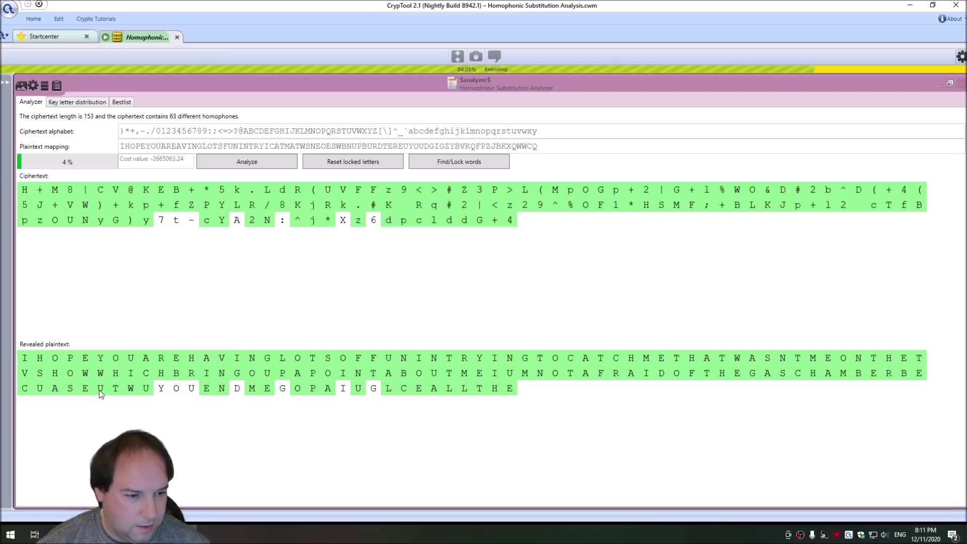
type("e")
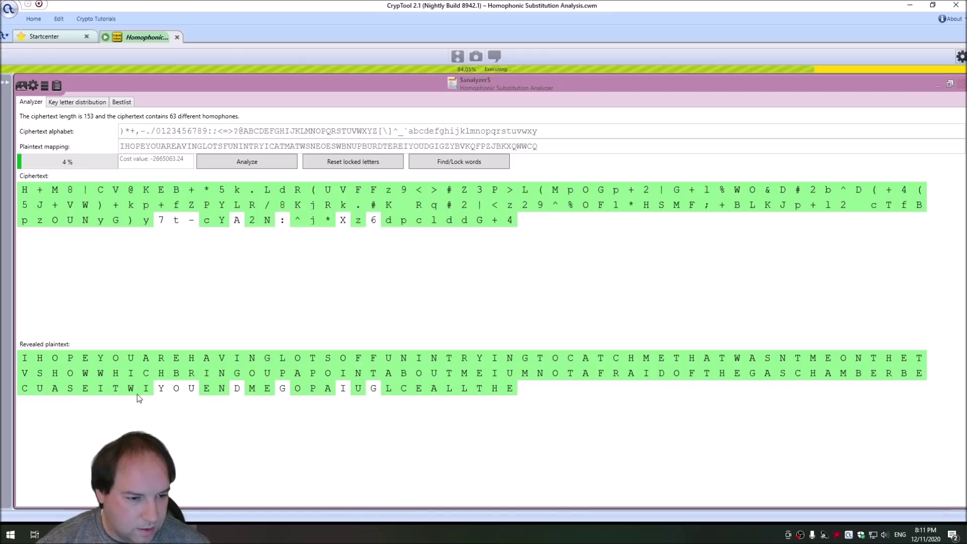
type("f")
key("alt+Tab")
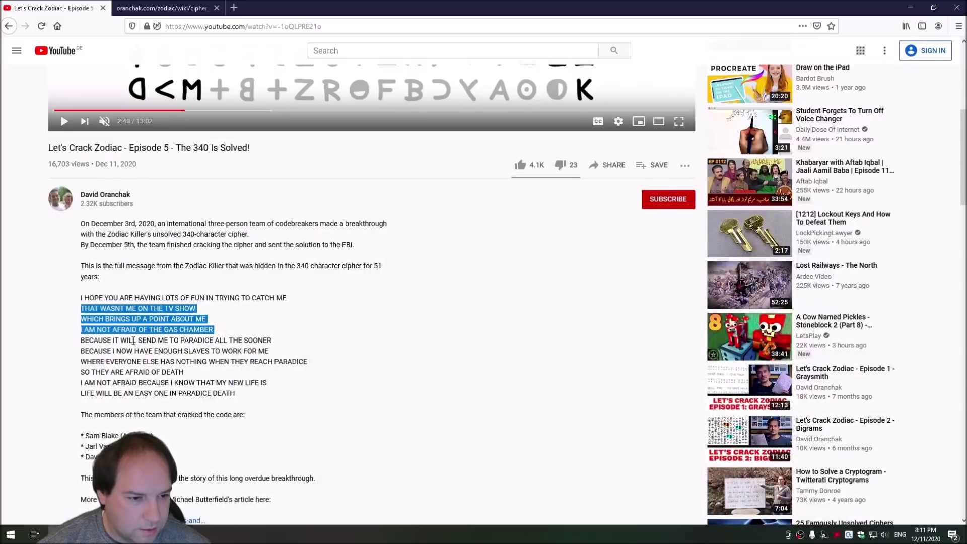
key("alt+Tab")
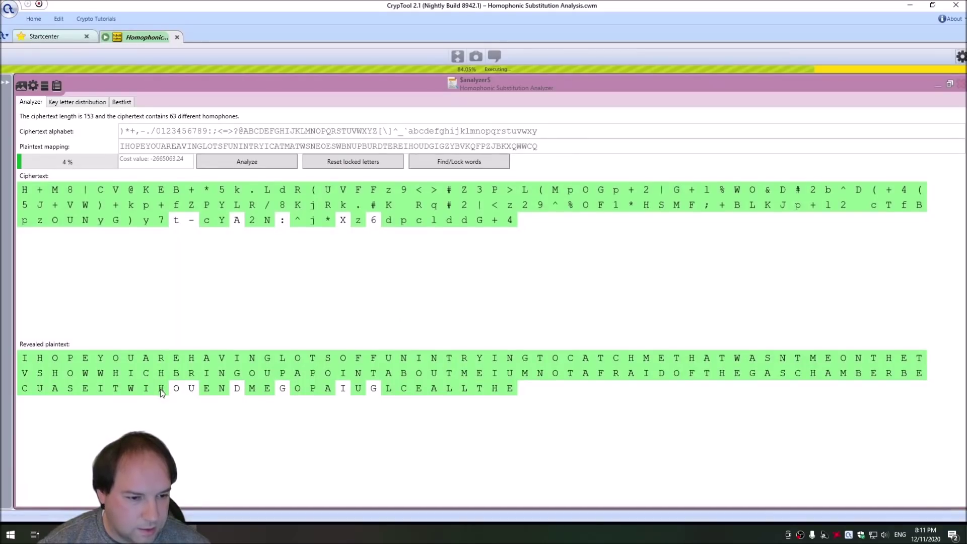
type("lr")
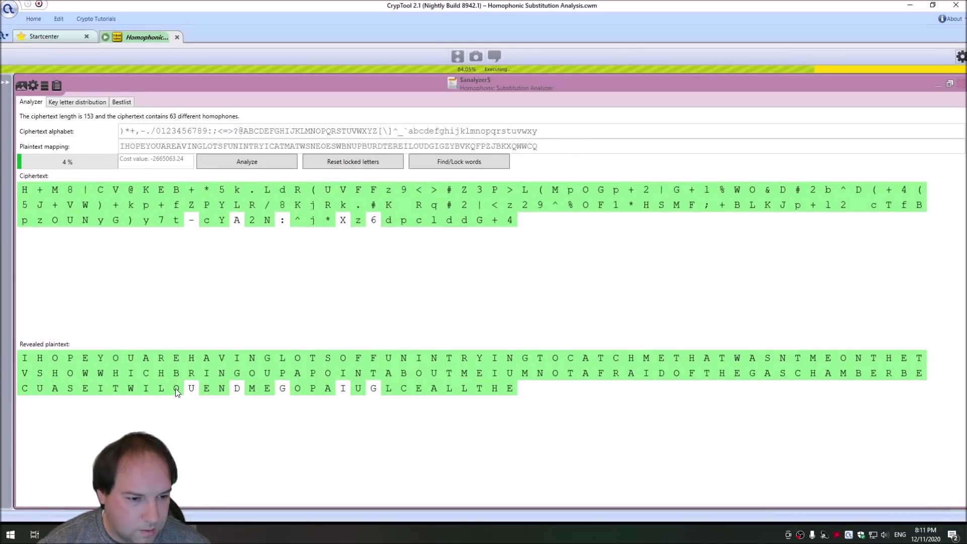
type("uf")
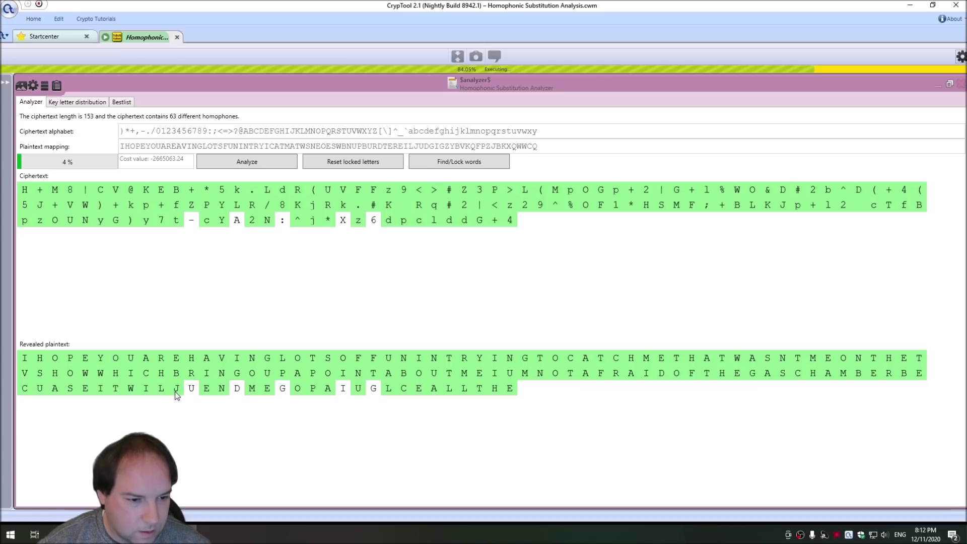
type("lv")
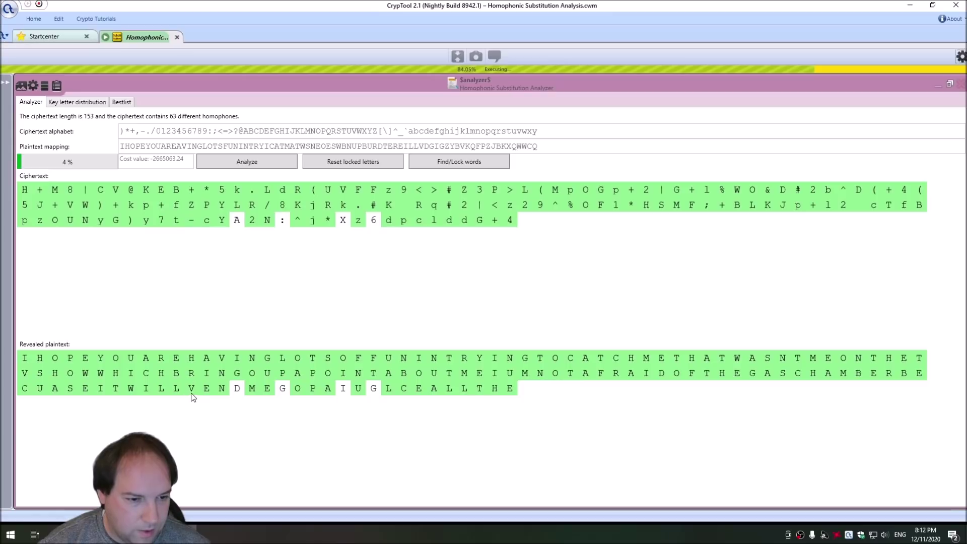
type("ad")
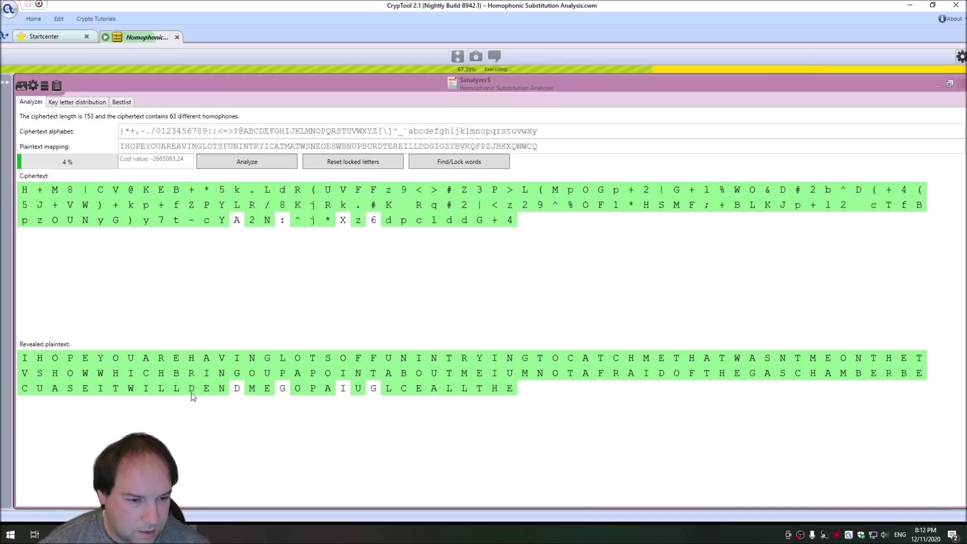
type("h")
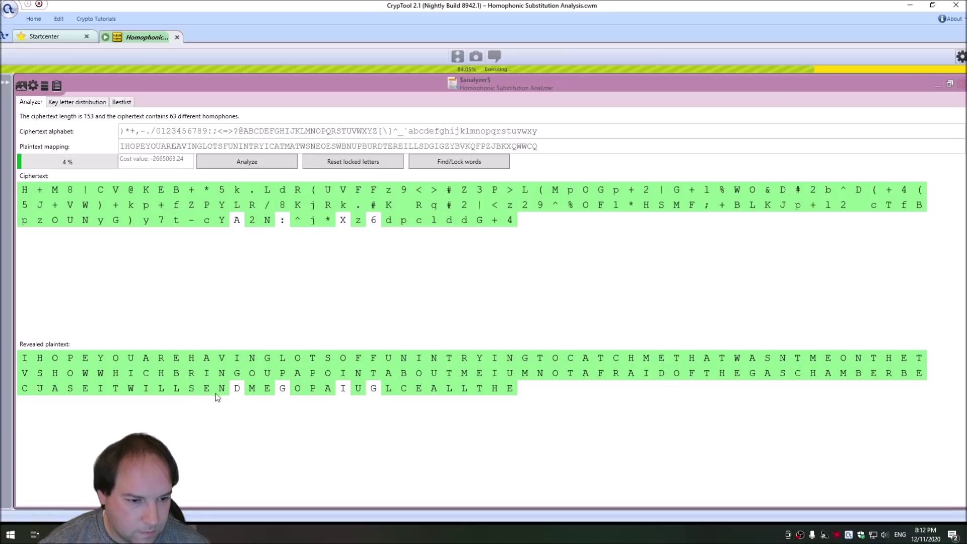
left_click(237, 393)
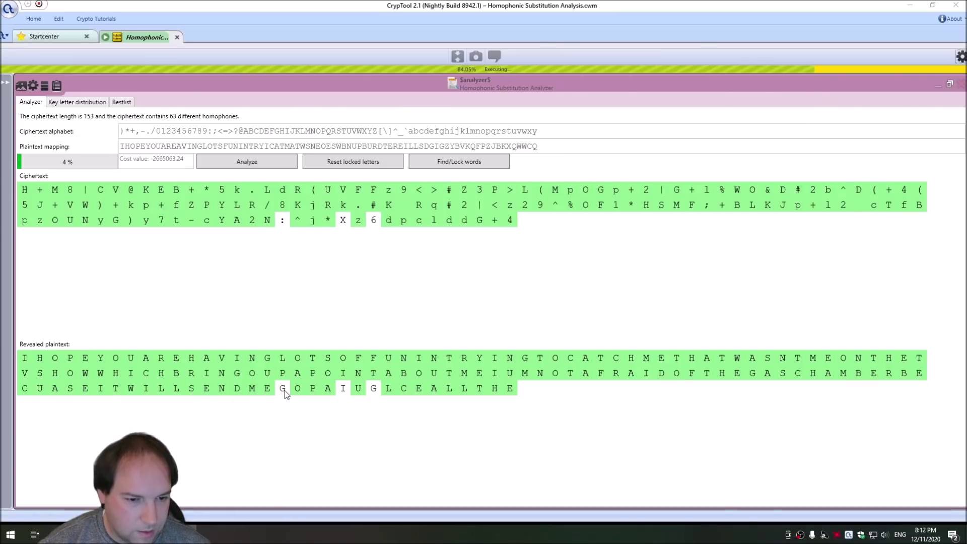
Wheel-cycle the last wrong third-line letters to match the published solution's ending ALLTHE
key("alt+Tab")
key("alt+Tab")
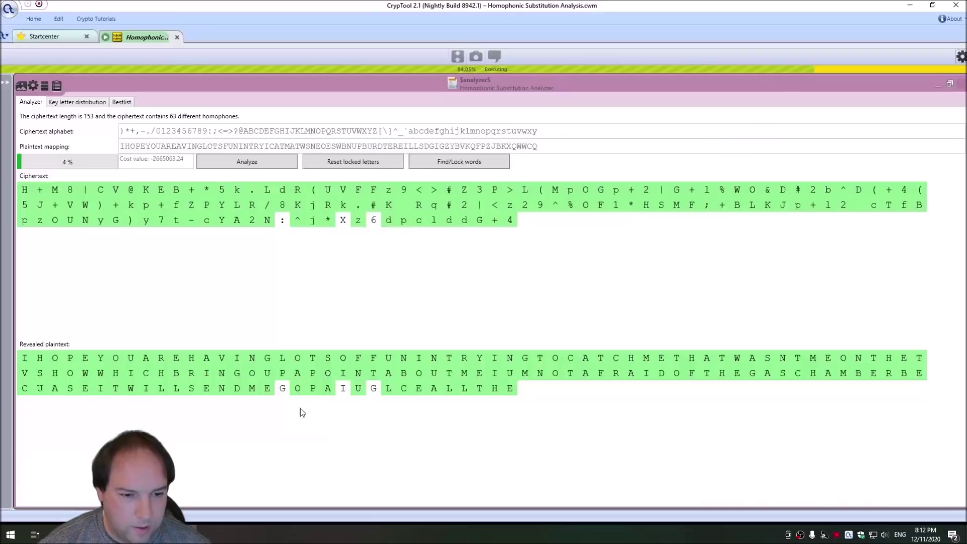
scroll(283, 388, "down", 2)
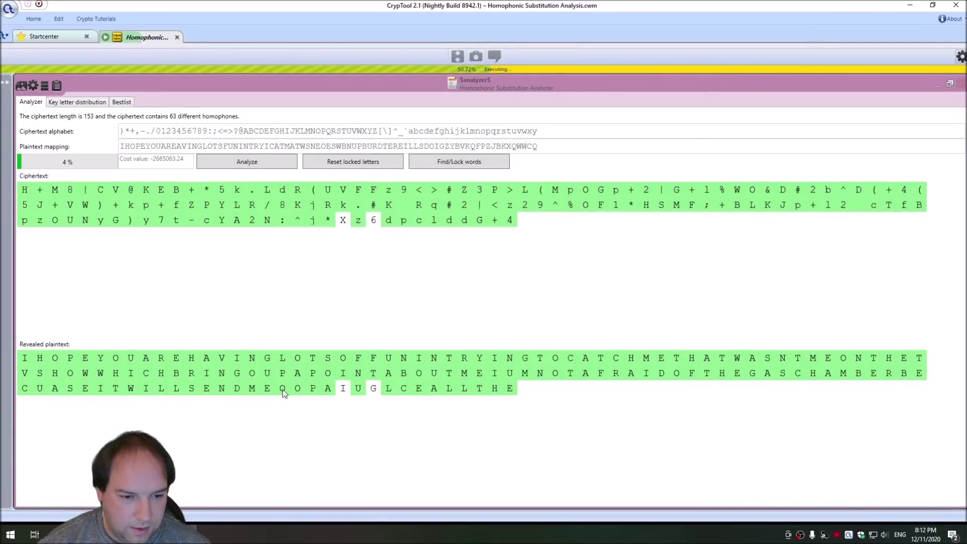
scroll(282, 389, "down", 3)
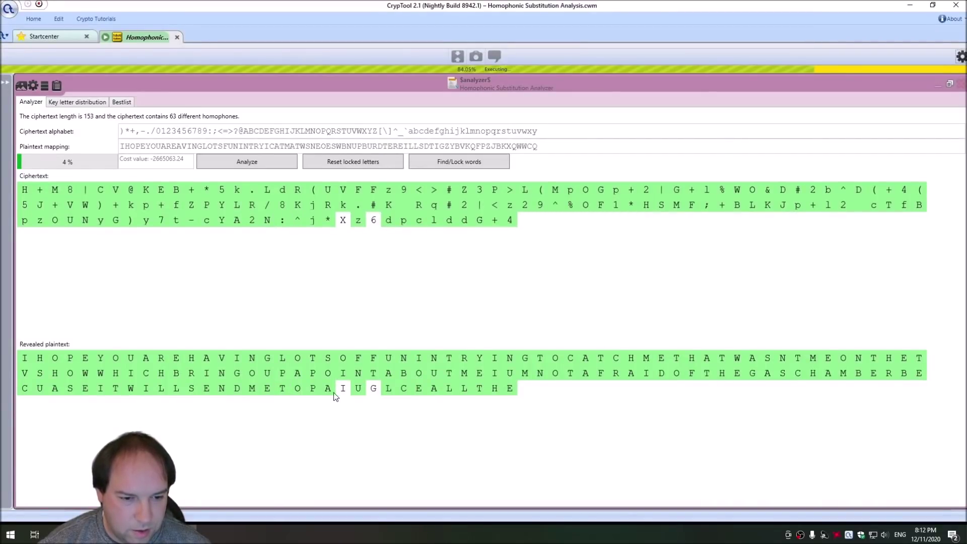
scroll(342, 395, "down", 7)
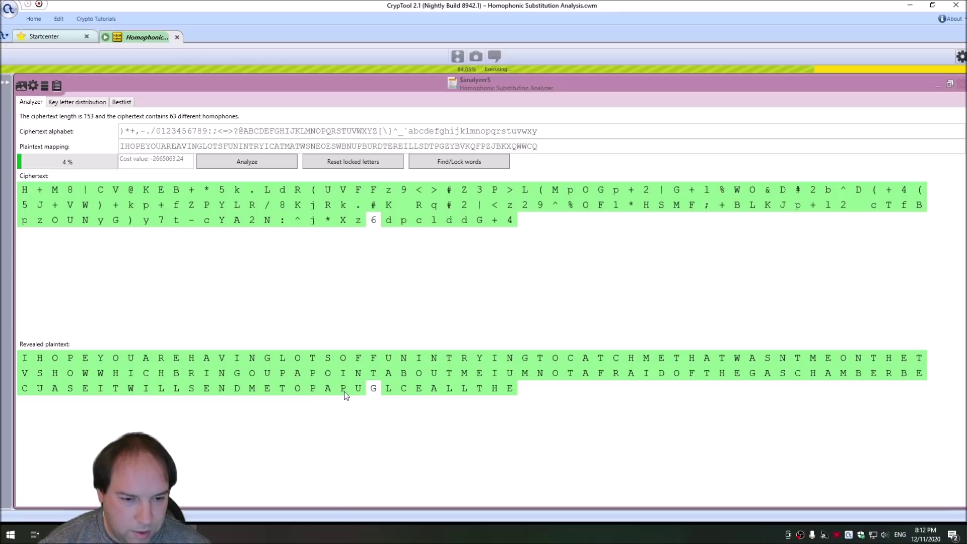
scroll(373, 393, "down", 1)
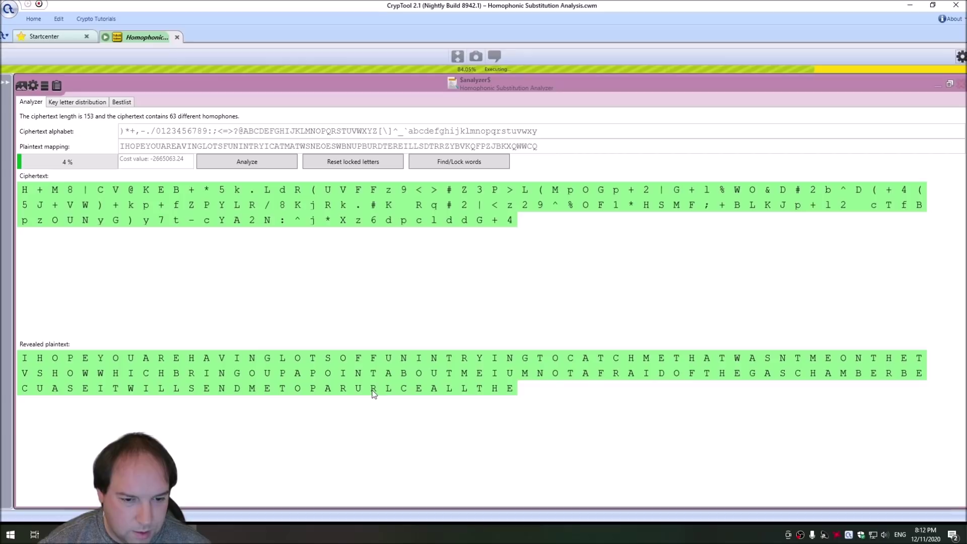
scroll(373, 394, "down", 1)
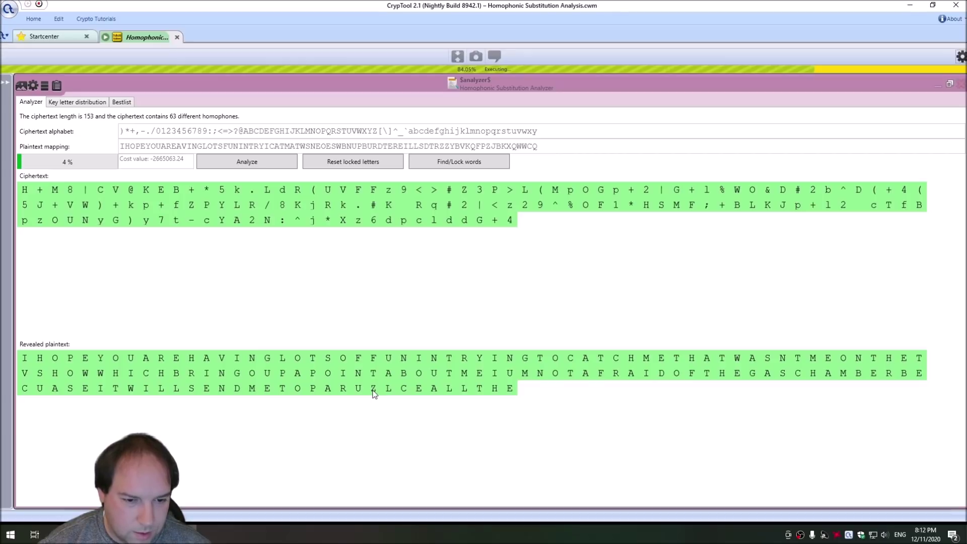
scroll(373, 393, "down", 2)
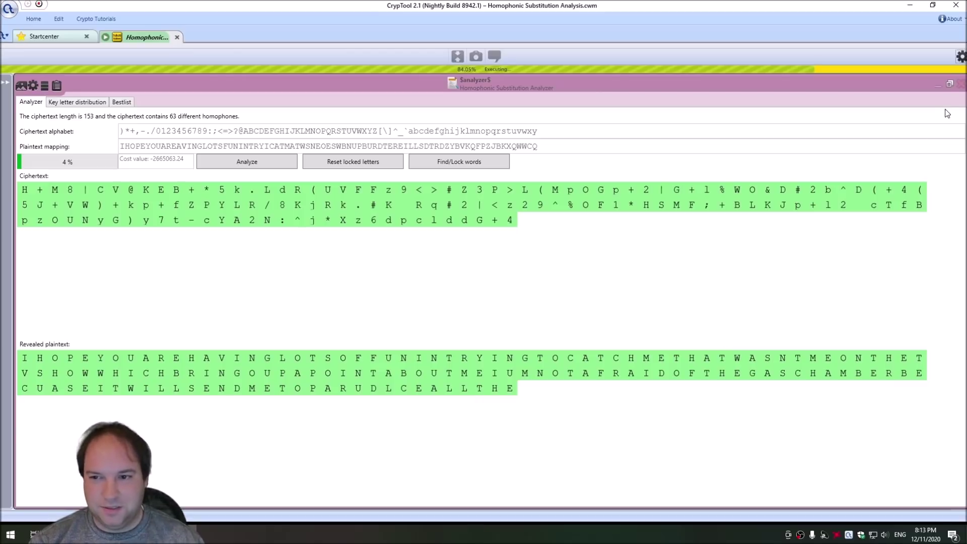
Restore the analyzer into the full workflow, deselect it, and switch to the YouTube solution page
left_click(950, 84)
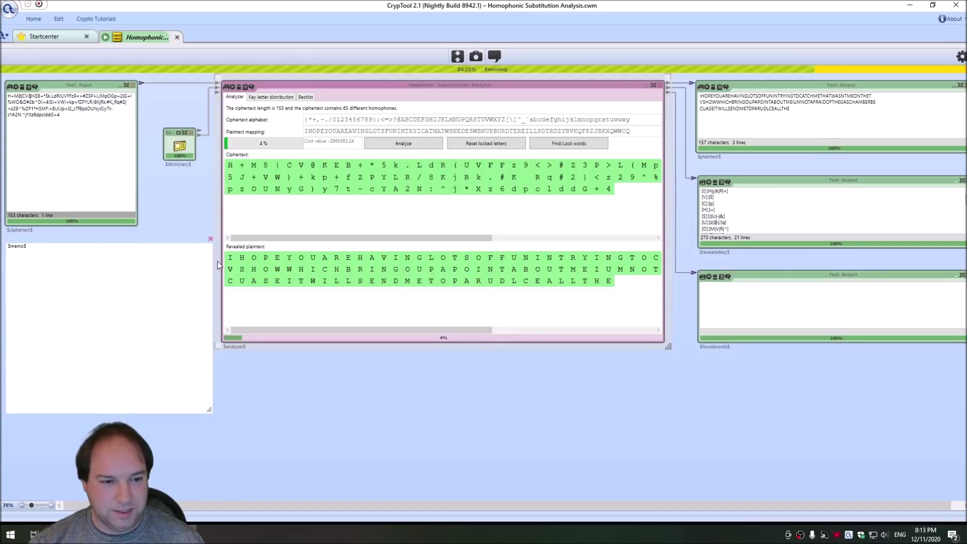
left_click(188, 222)
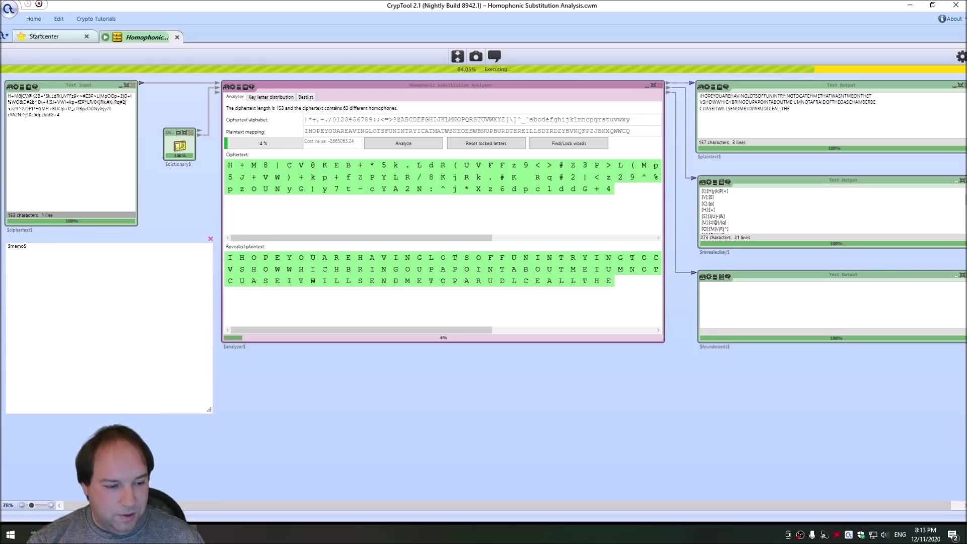
key("alt+Tab")
left_click(393, 333)
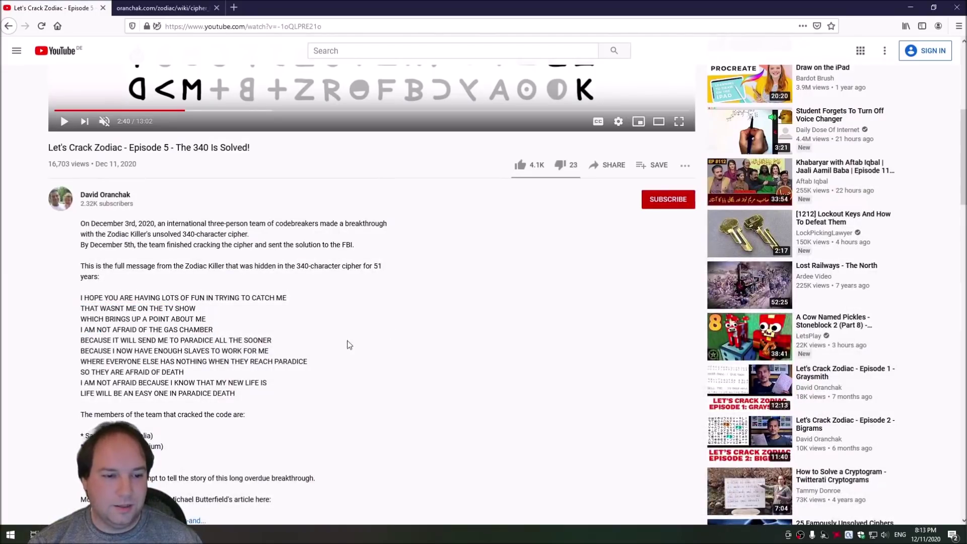
Scroll up to the video player showing the paused 340 cipher grid
scroll(286, 385, "up", 6)
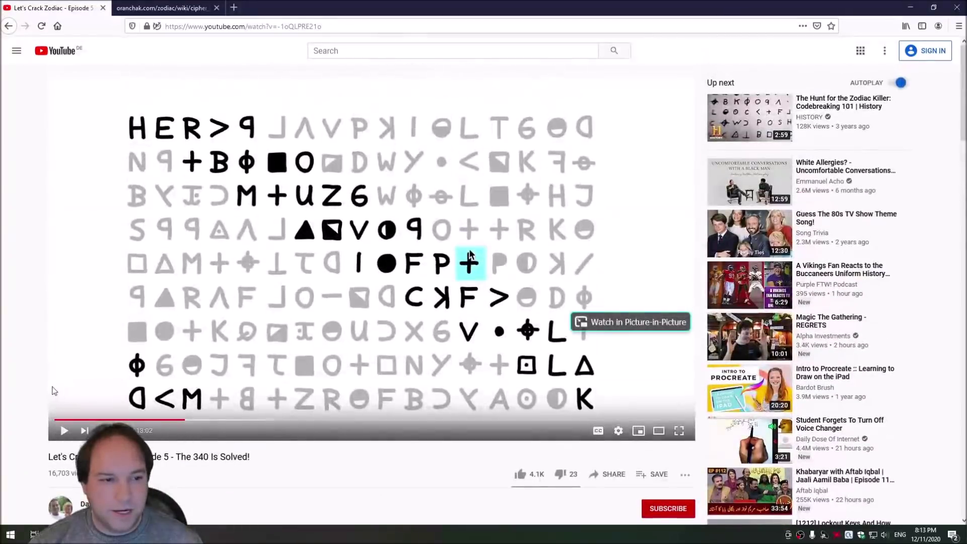